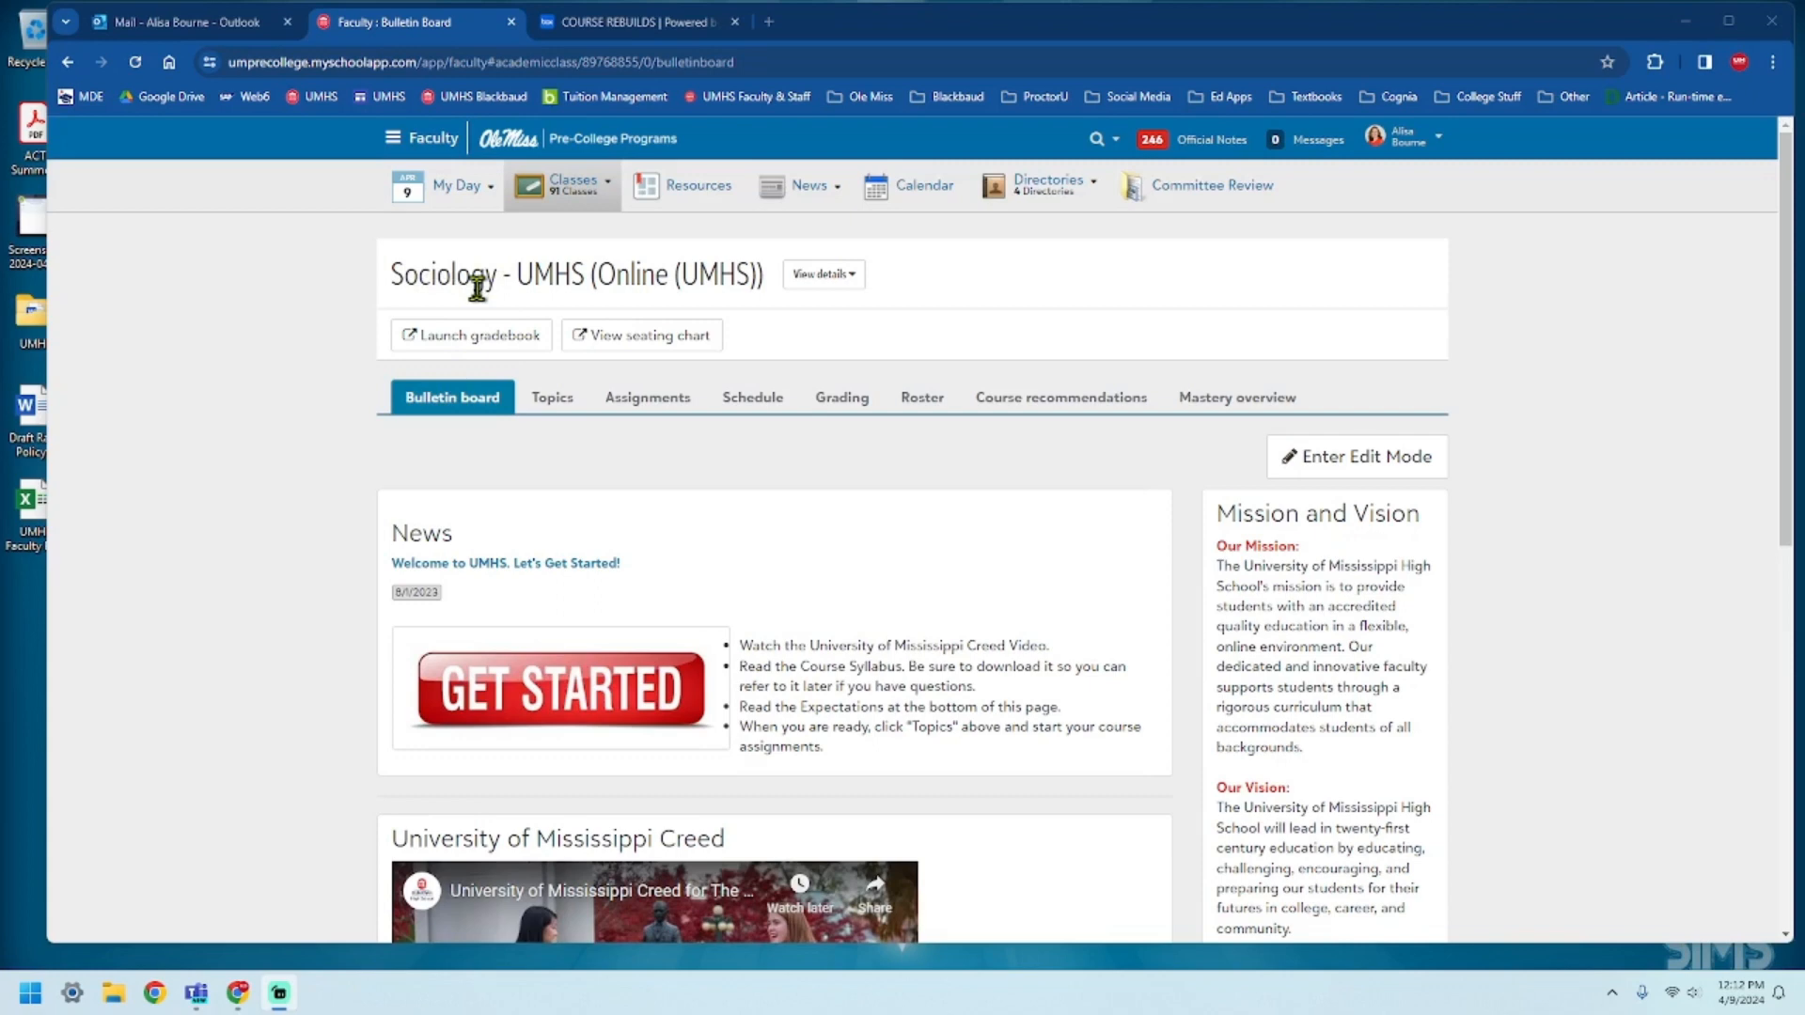
Look through the Sociology course's topics, from Introductions & Instructions to the Mid-Term Exam and Final Exam.
mouse_move(473, 193)
left_click(545, 404)
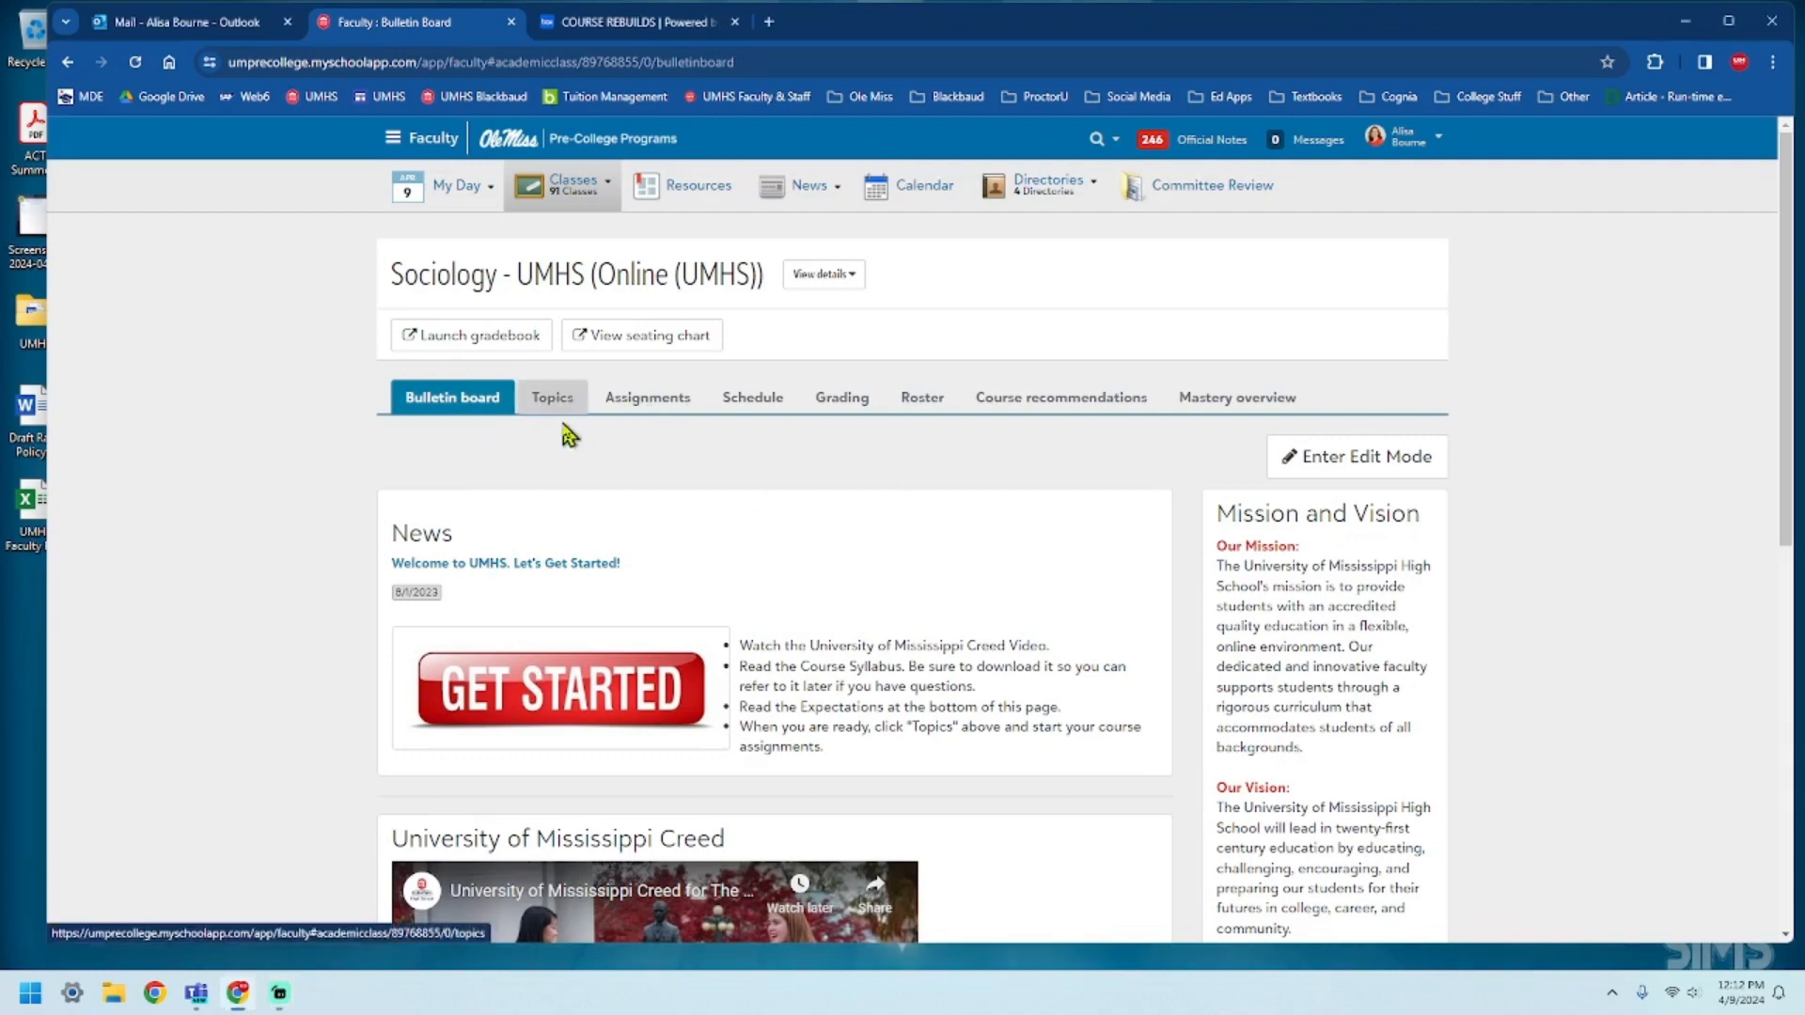
left_click(562, 406)
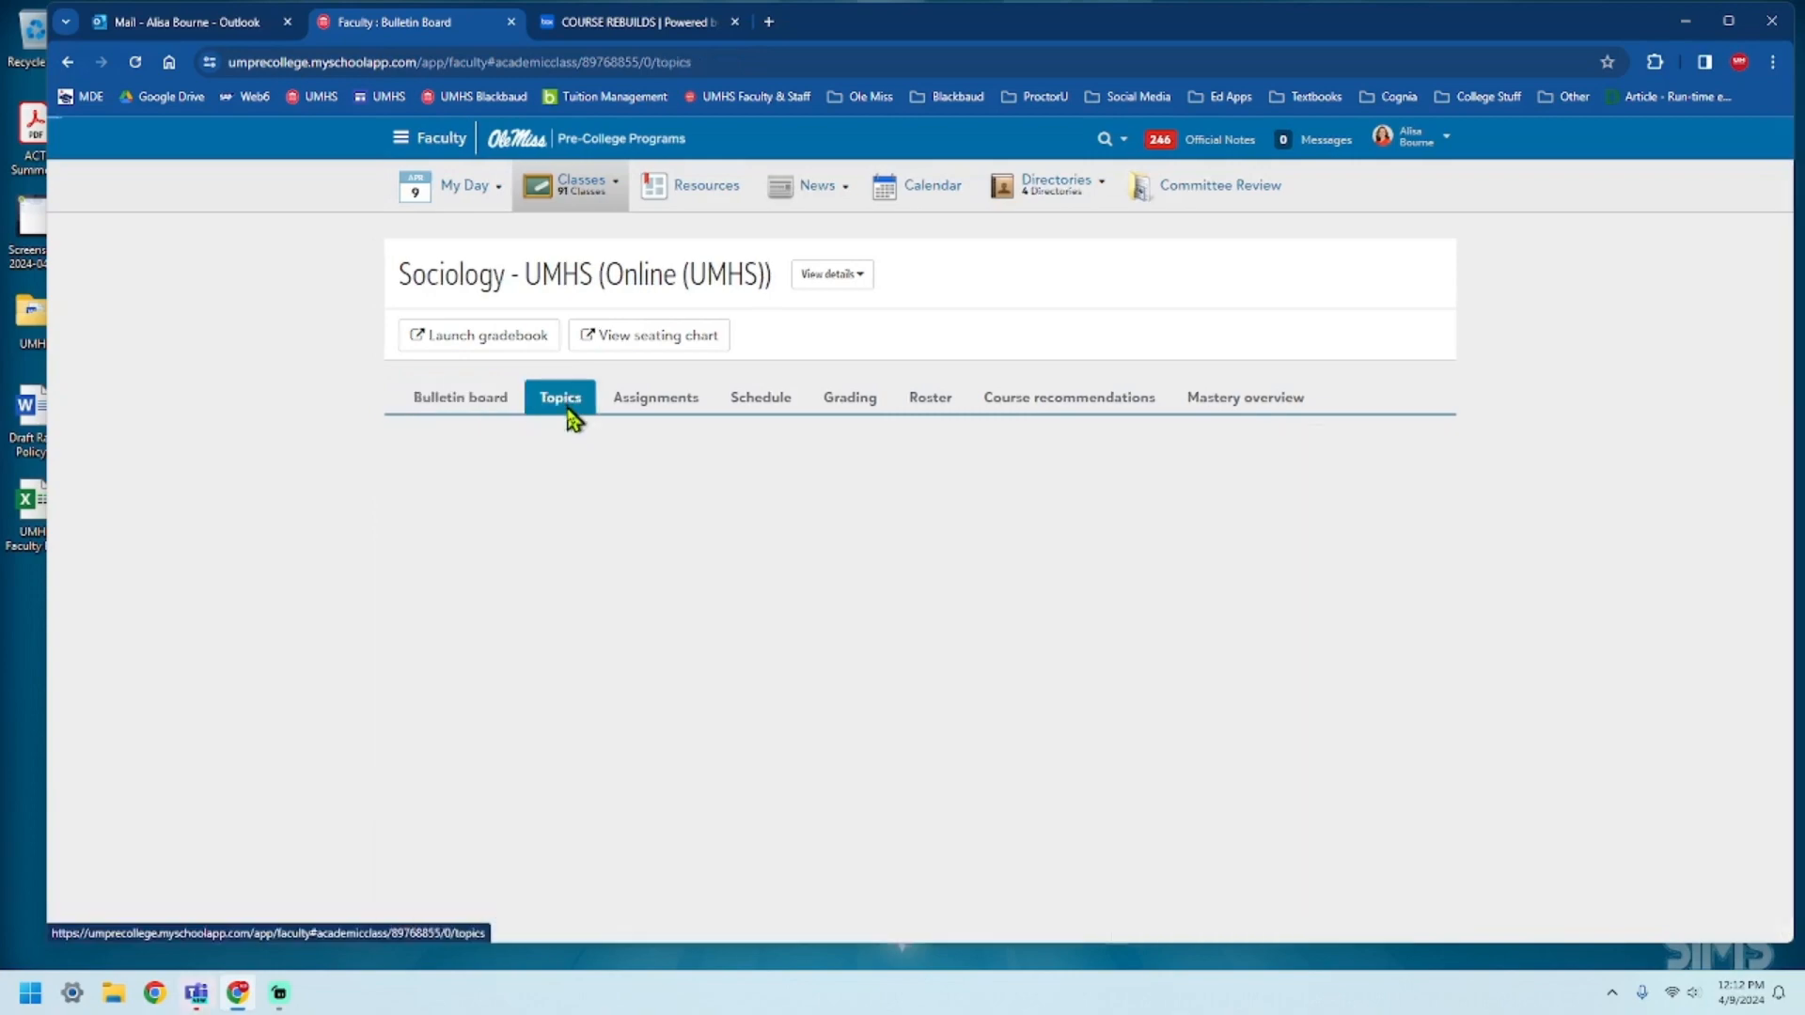
scroll(684, 472, "down", 15)
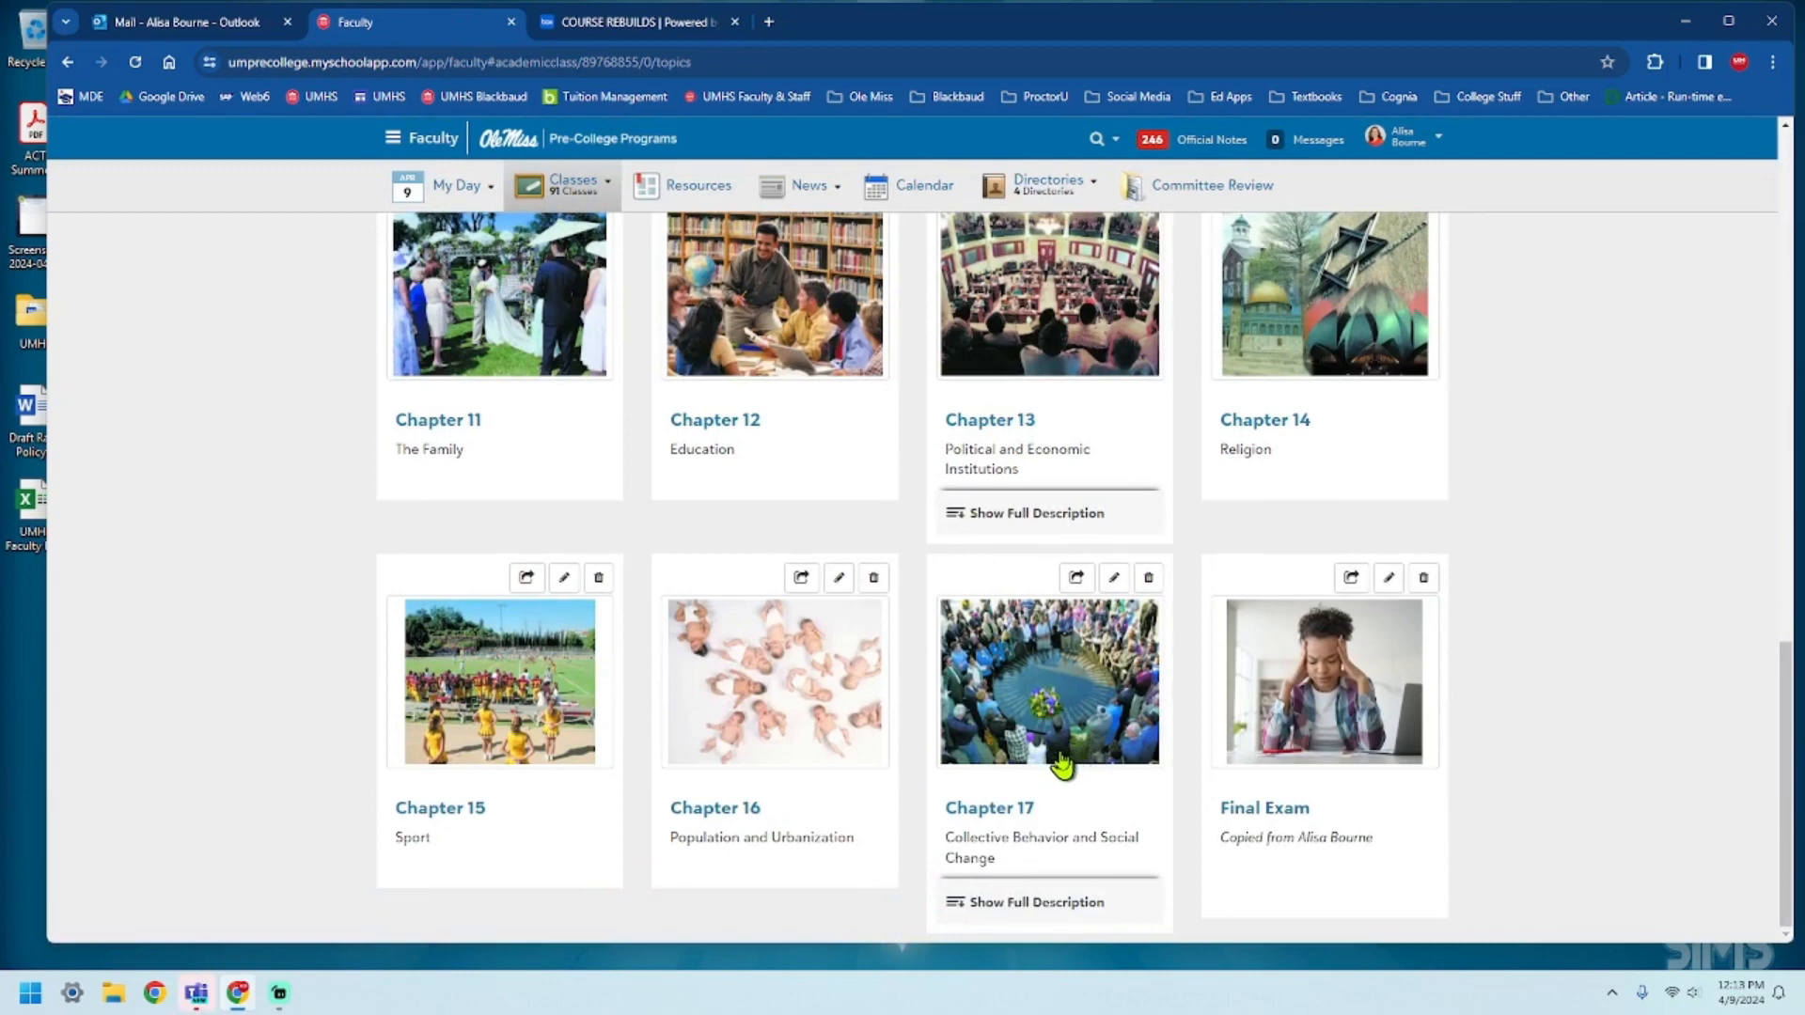
scroll(1039, 768, "up", 6)
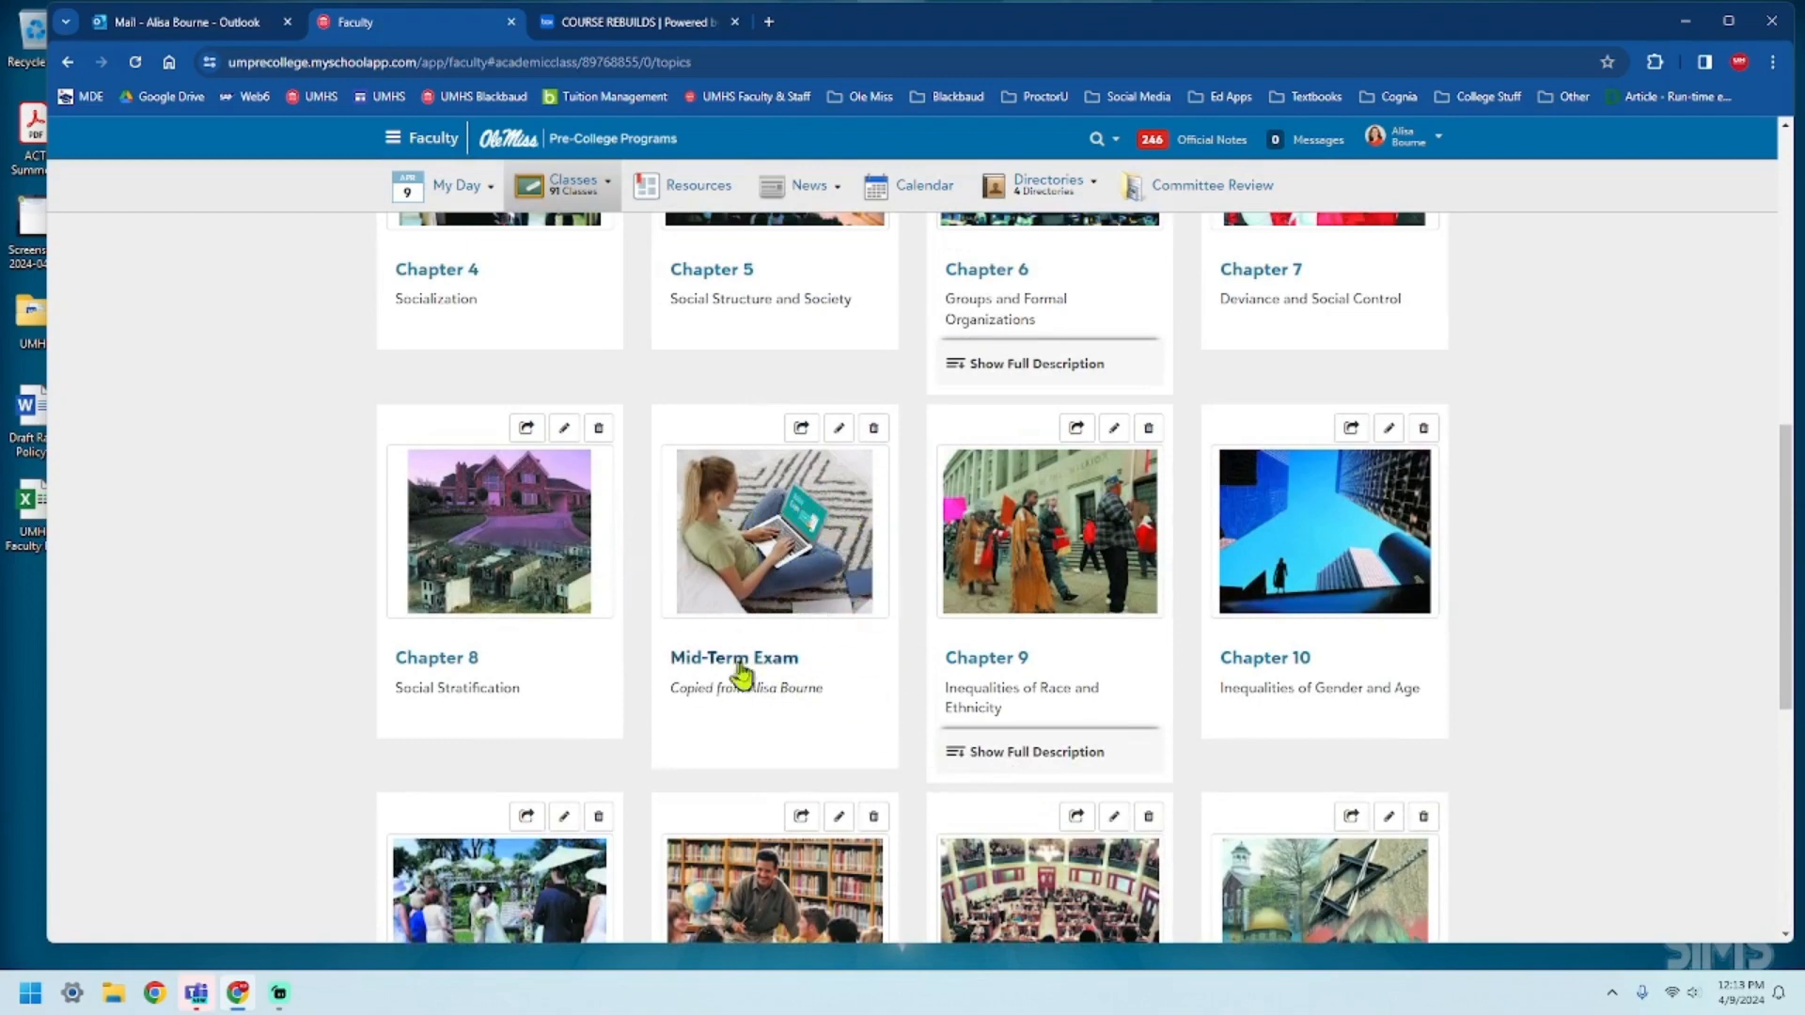
scroll(1191, 821, "down", 6)
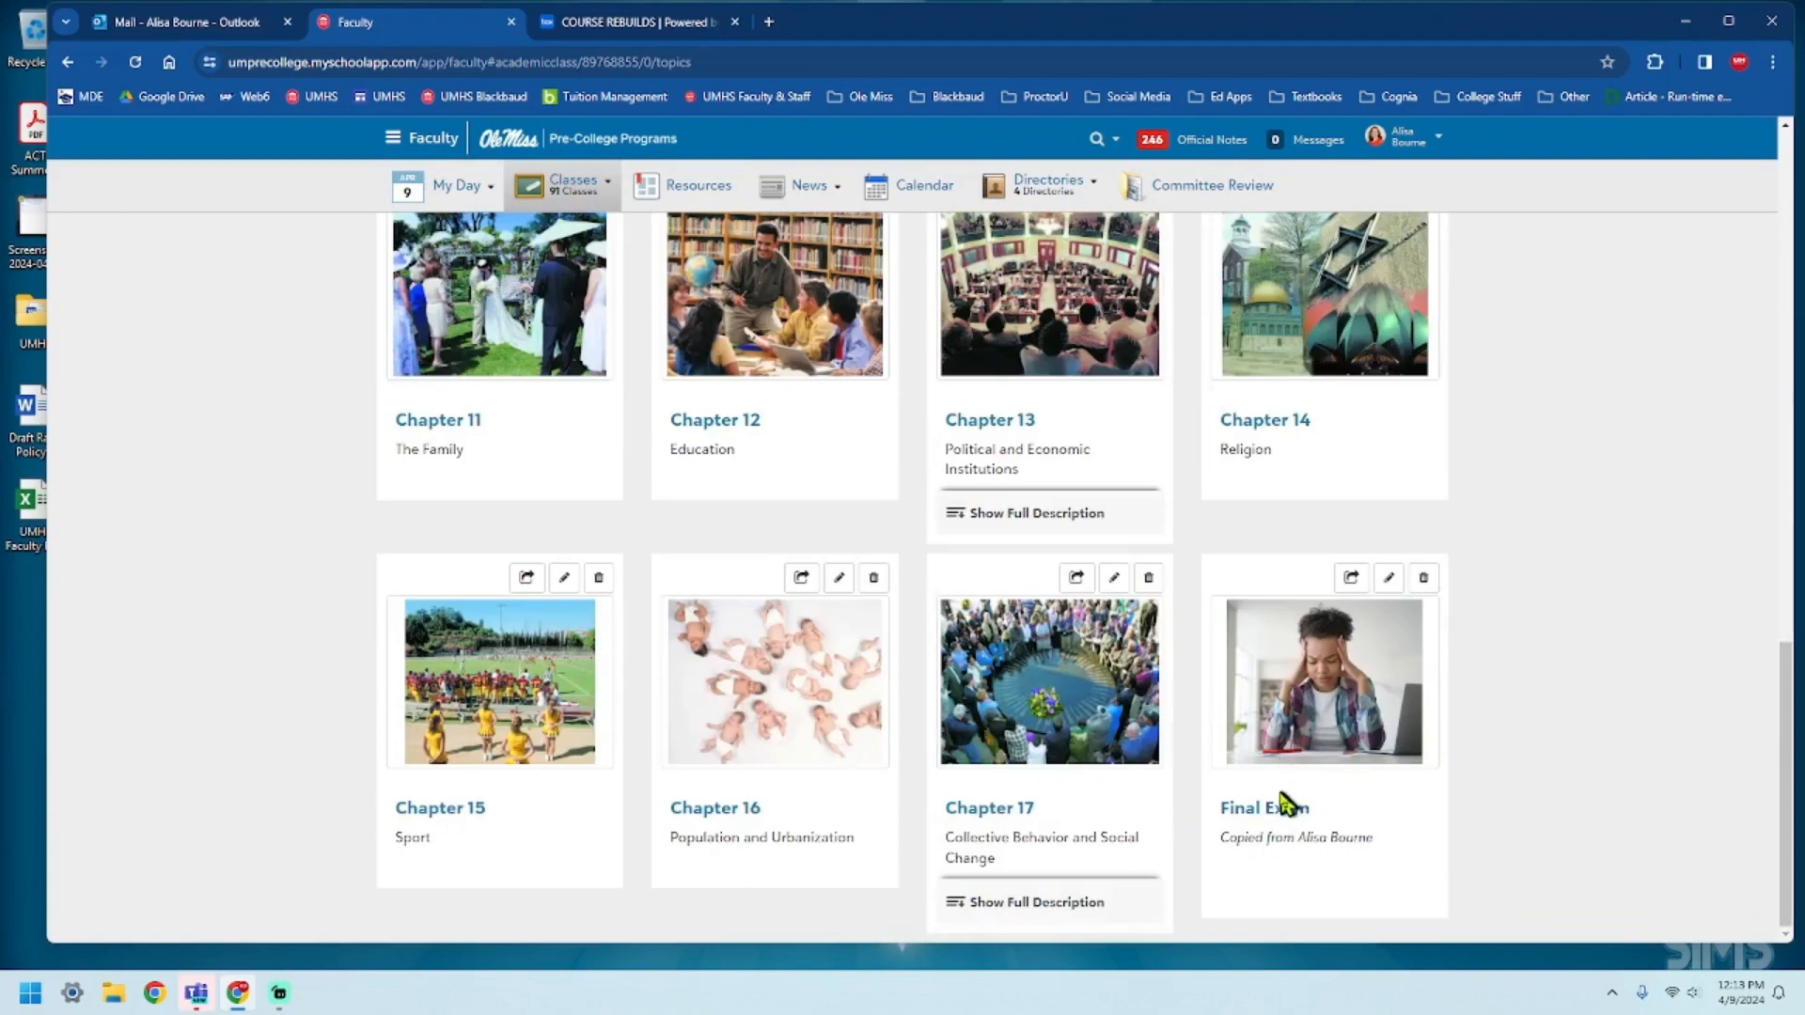
scroll(1135, 766, "up", 4)
scroll(1135, 766, "up", 4)
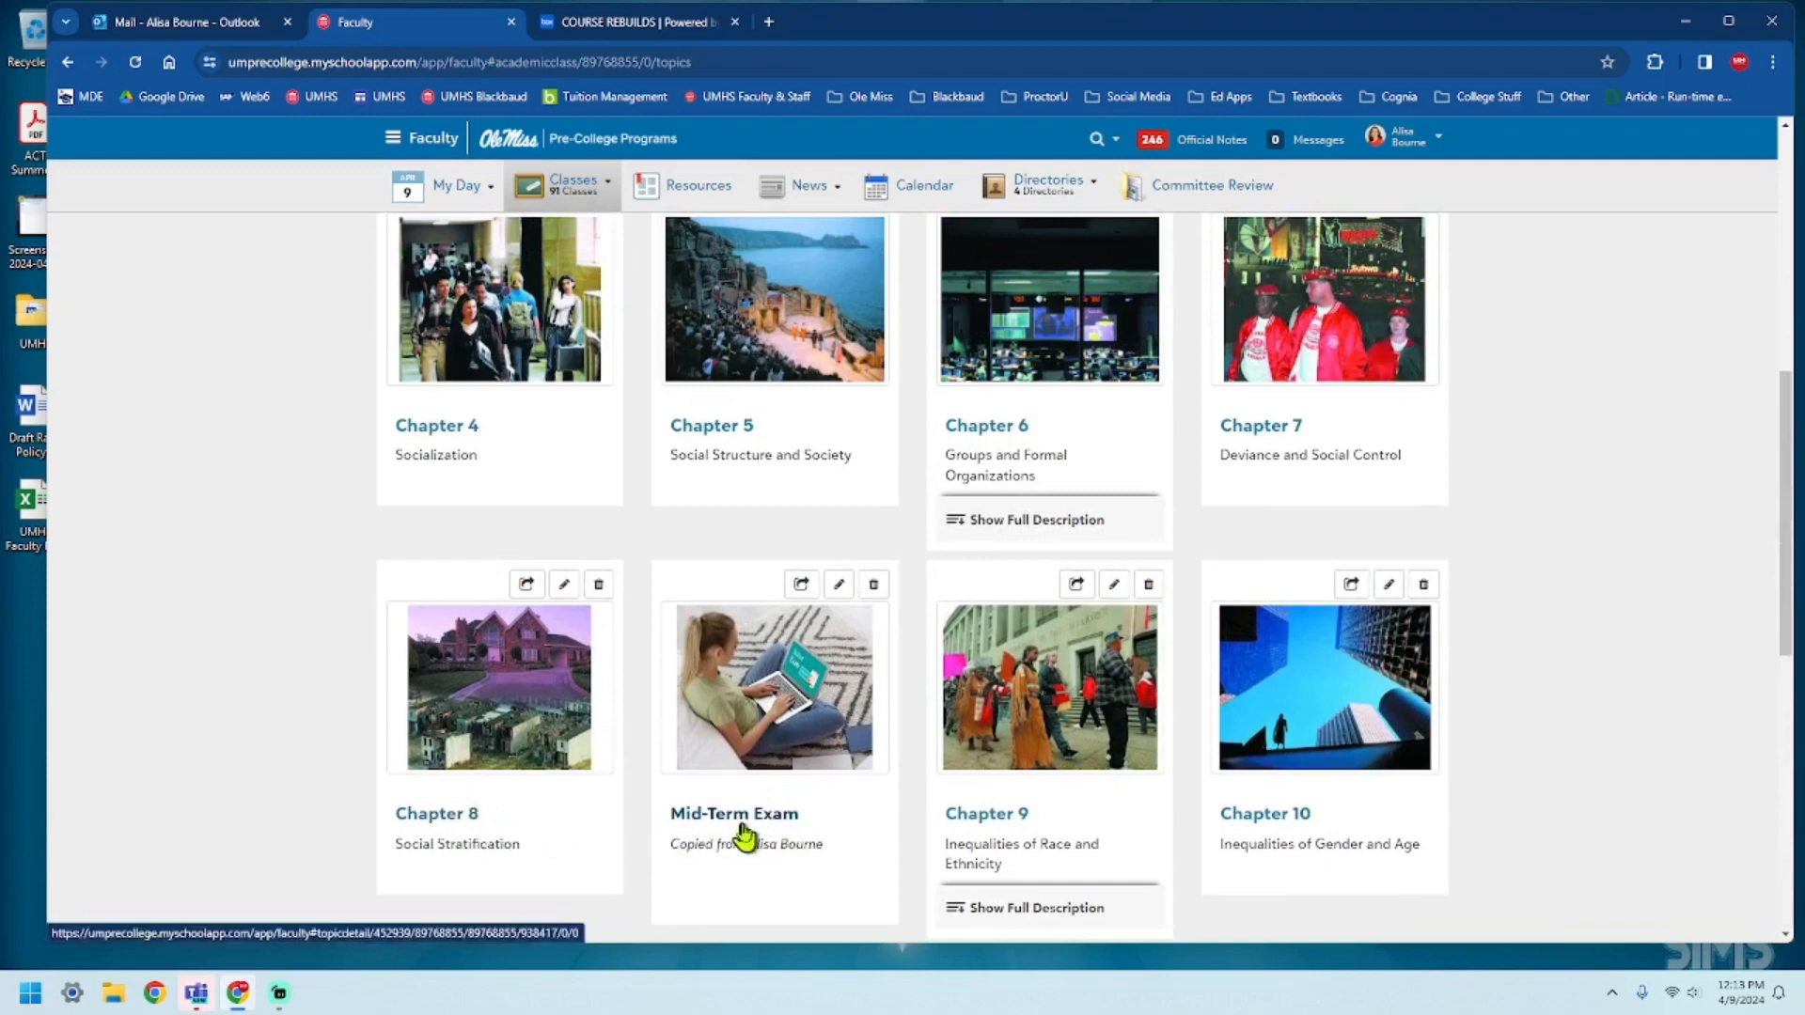
scroll(827, 804, "up", 5)
scroll(827, 804, "down", 5)
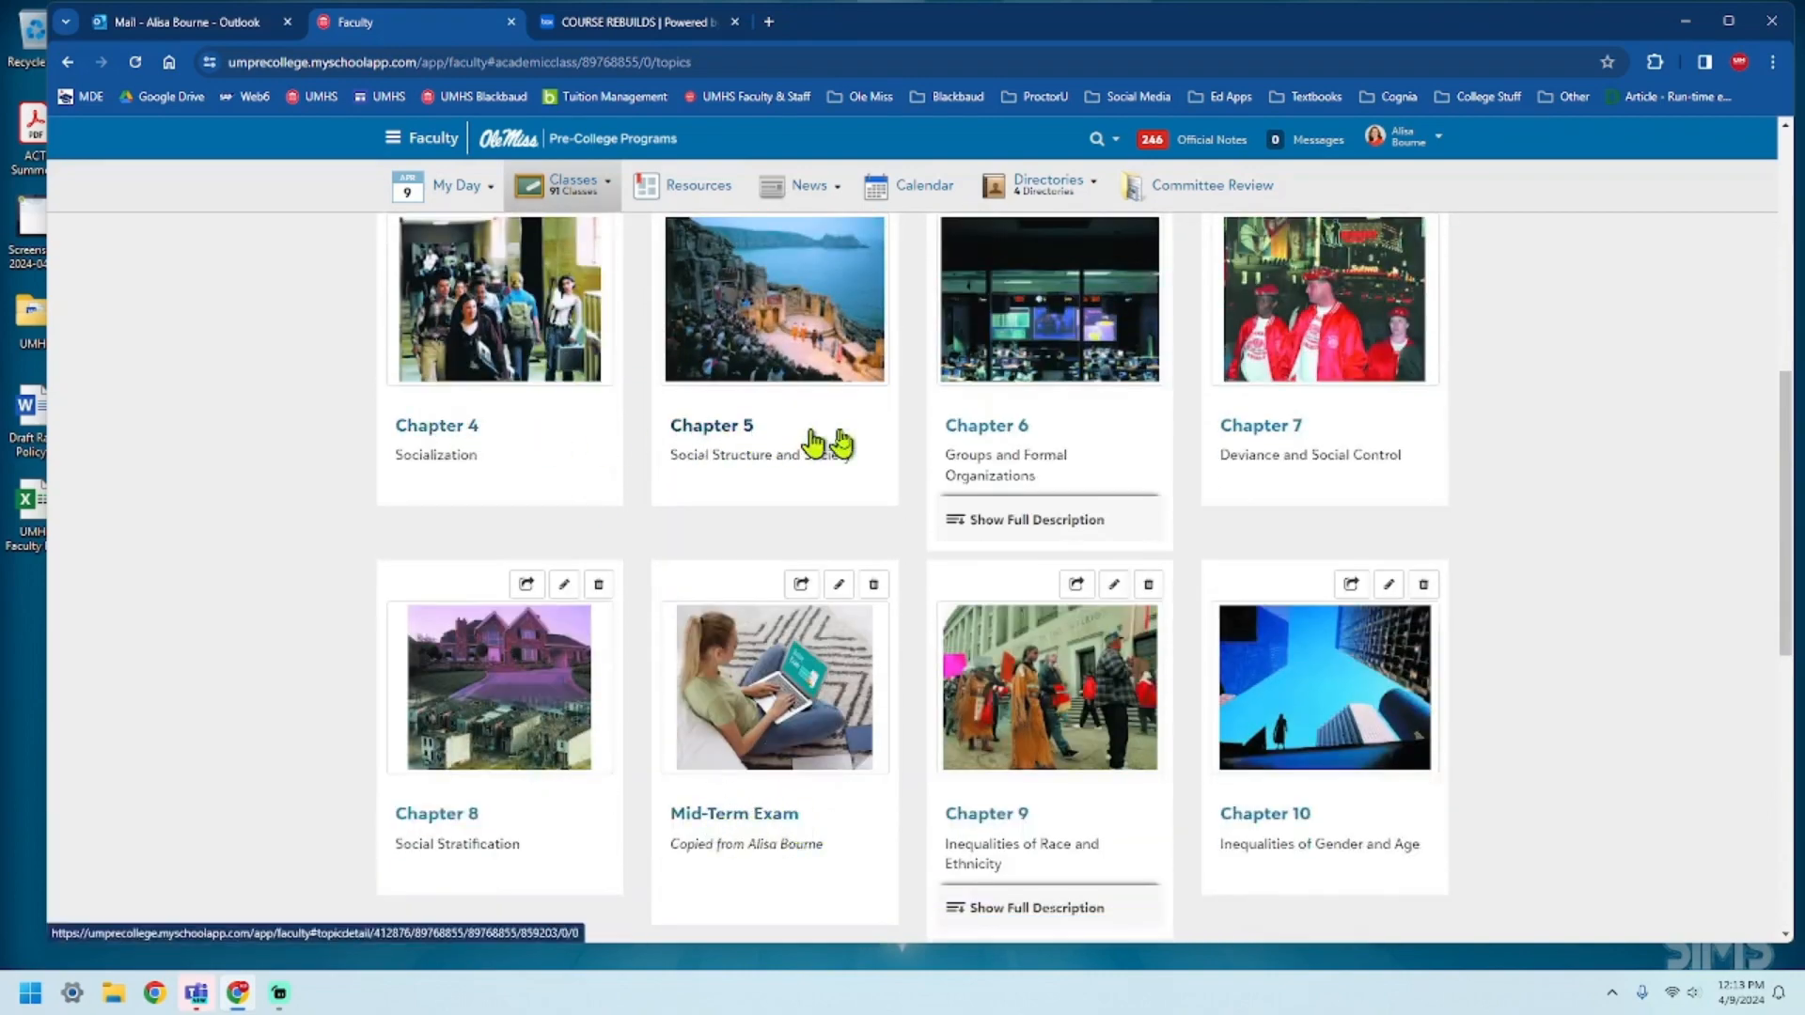
scroll(515, 752, "up", 5)
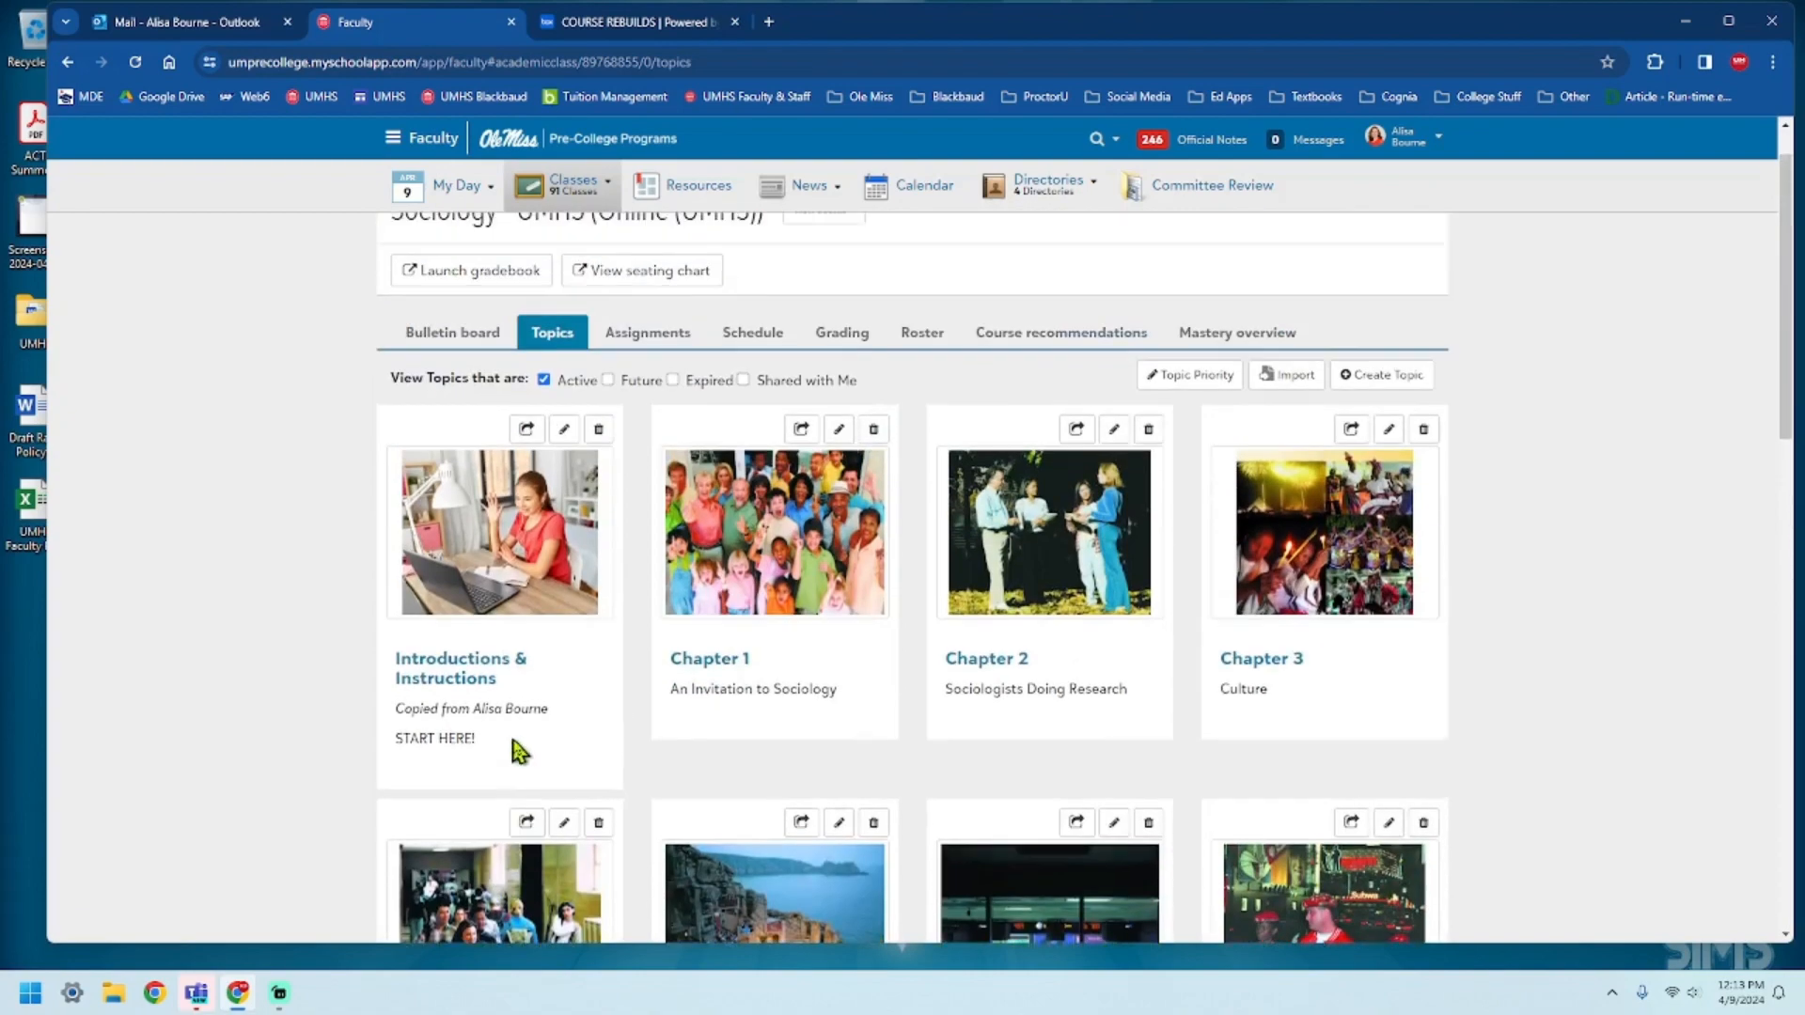
scroll(527, 747, "up", 1)
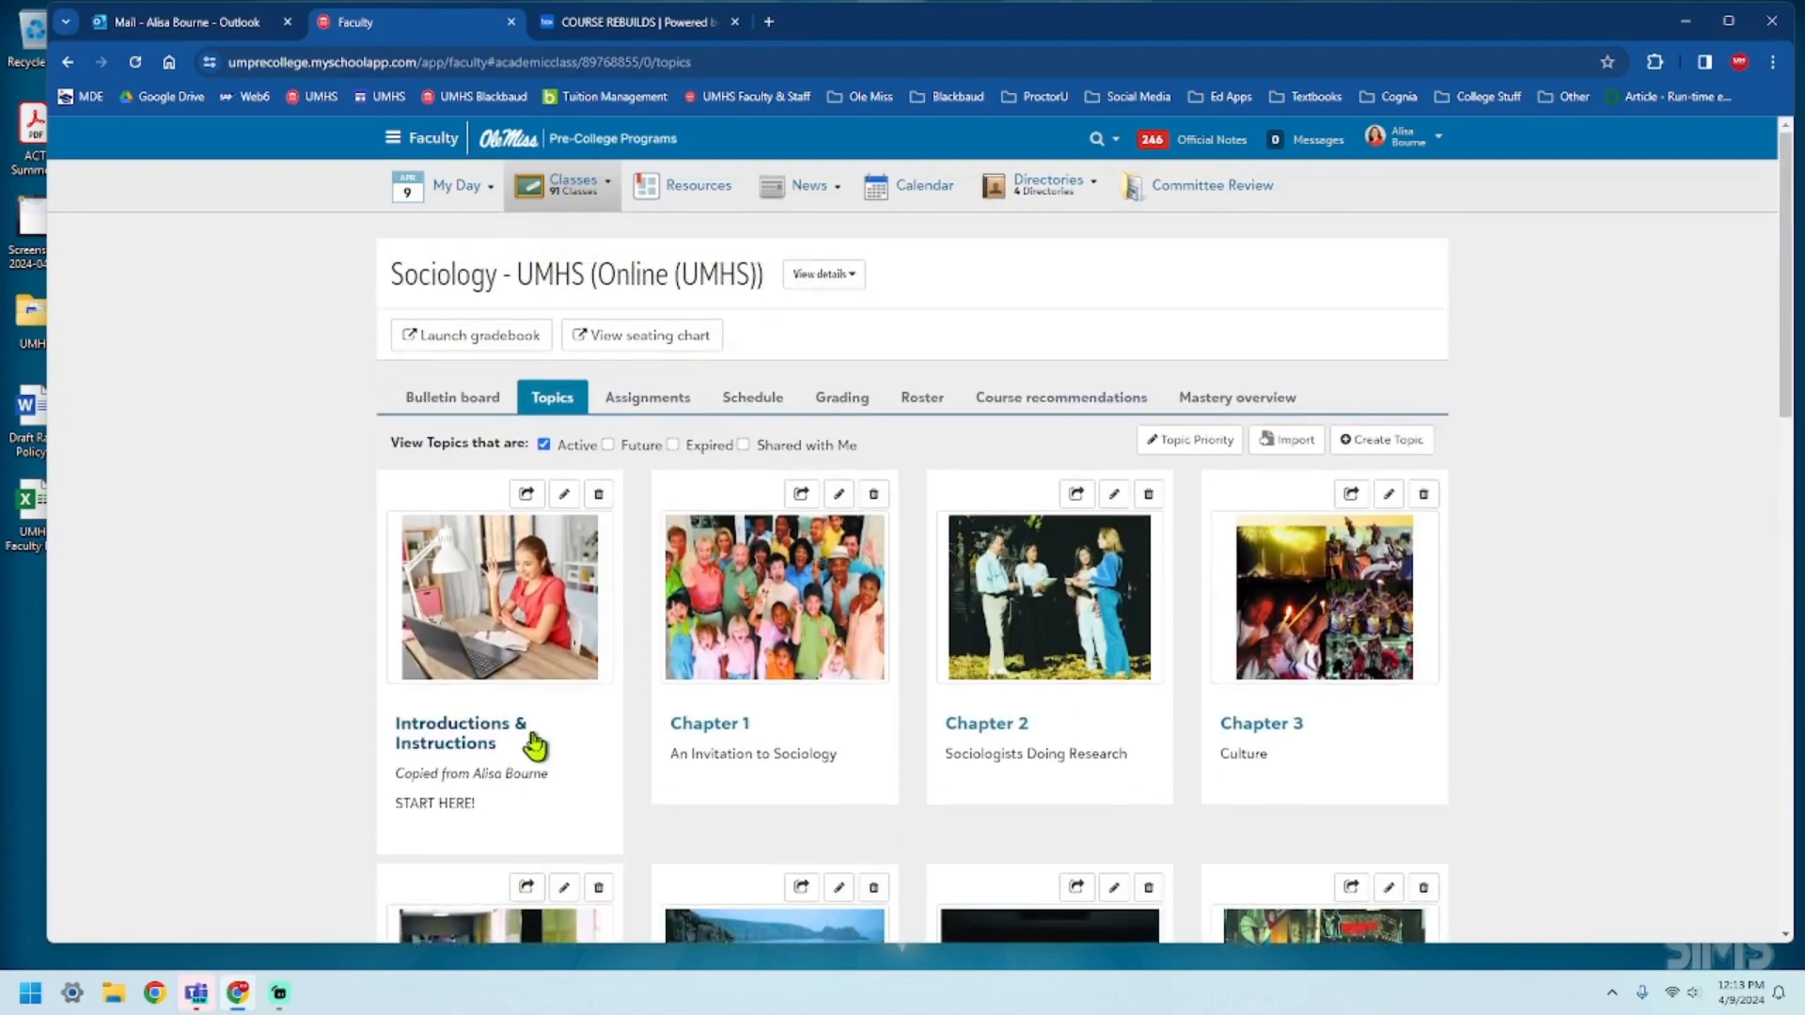
Open the Chapter 7 Test from the Sociology assignments for editing and look through its questions.
left_click(659, 401)
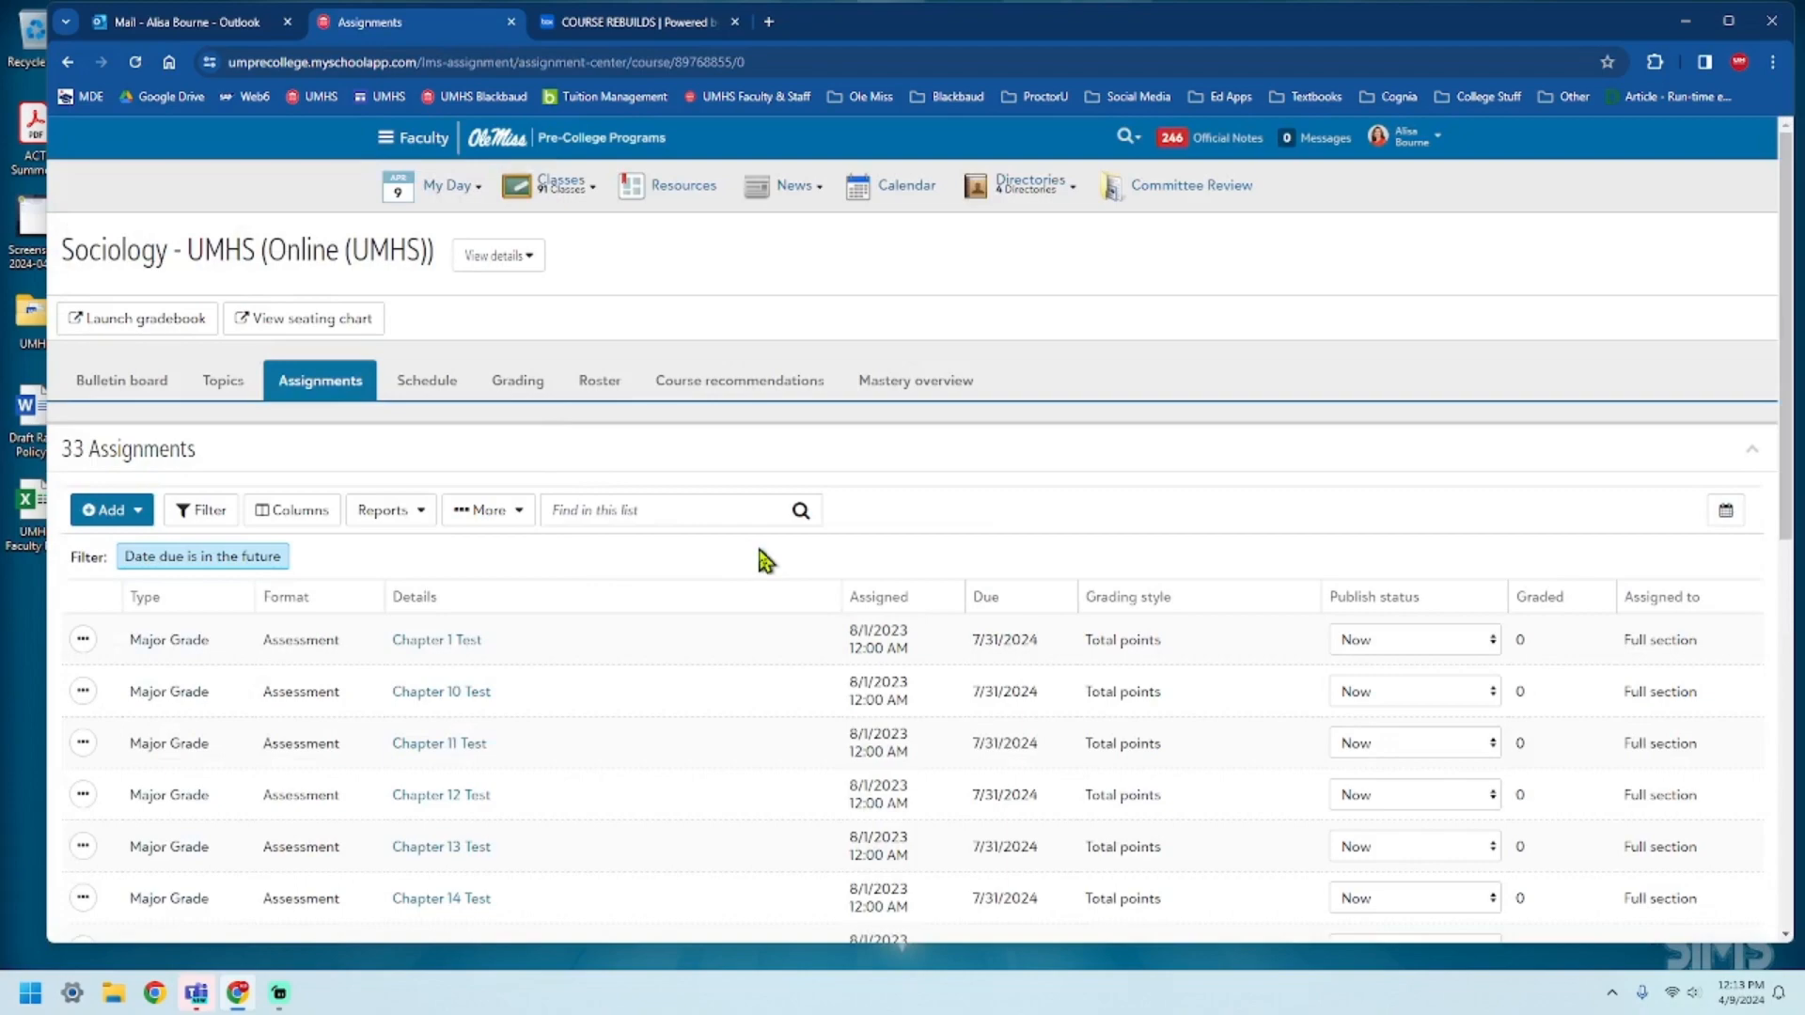
scroll(749, 564, "down", 8)
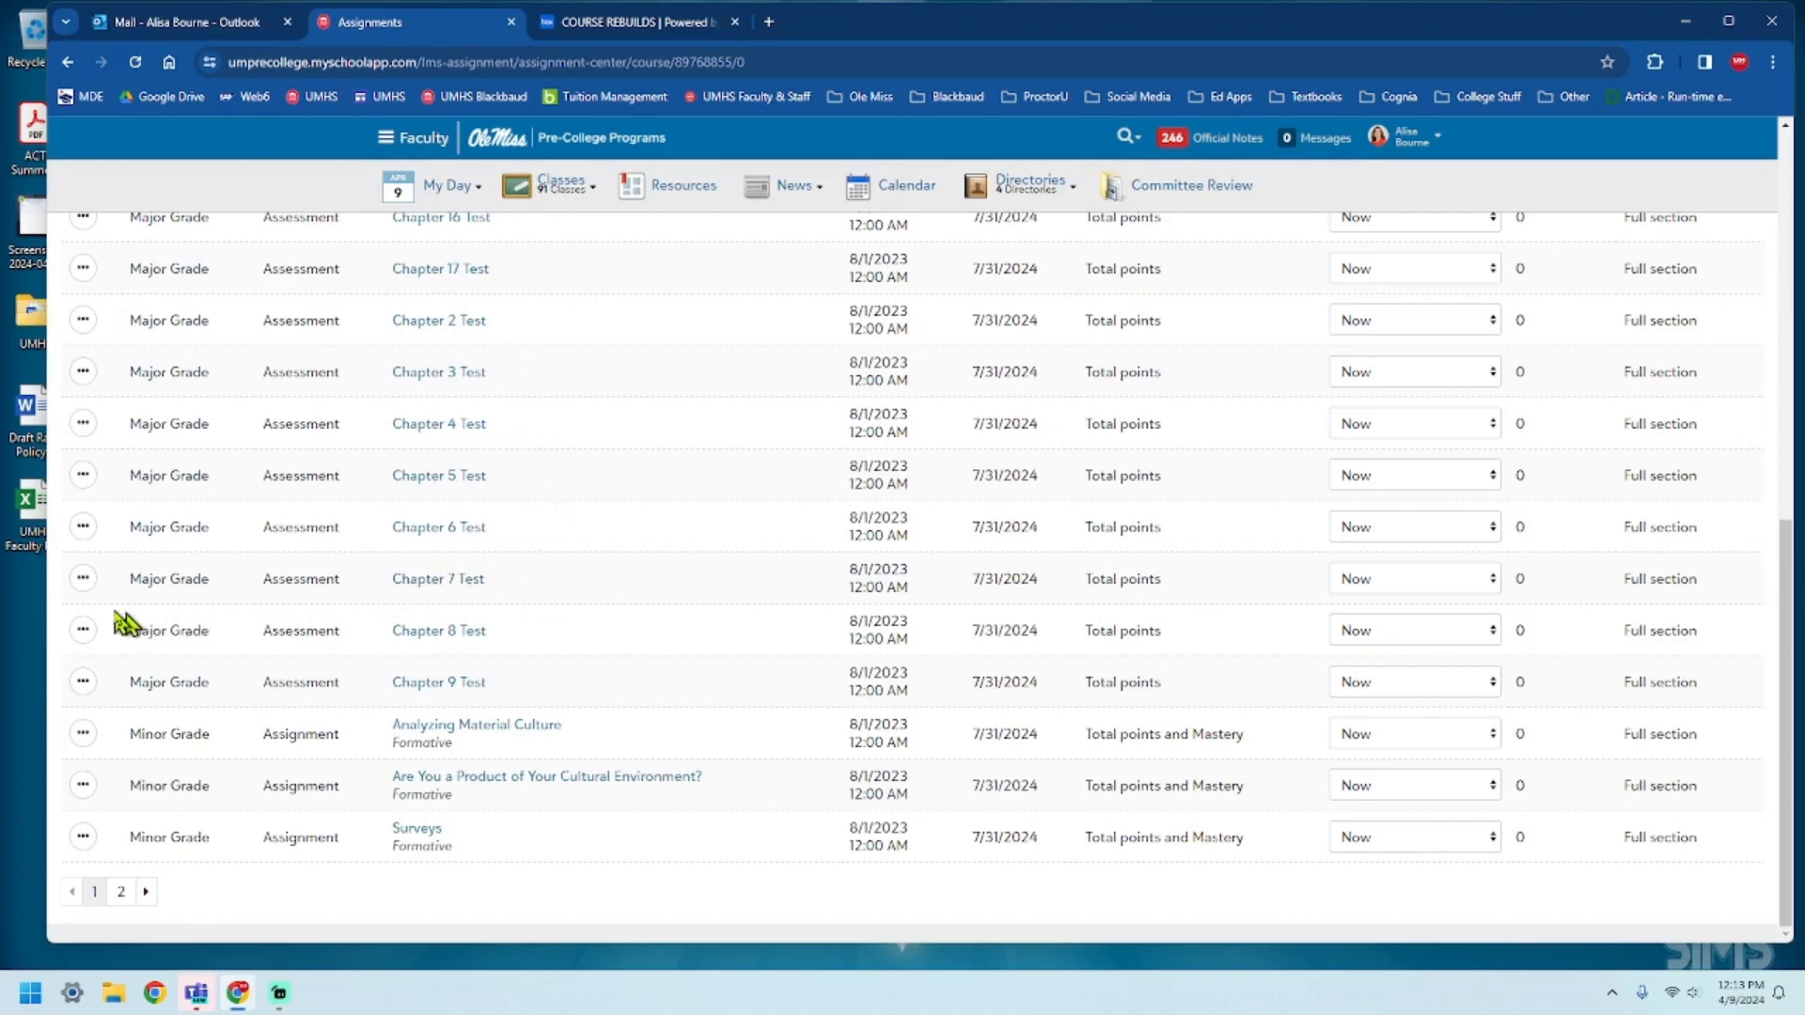
left_click(84, 578)
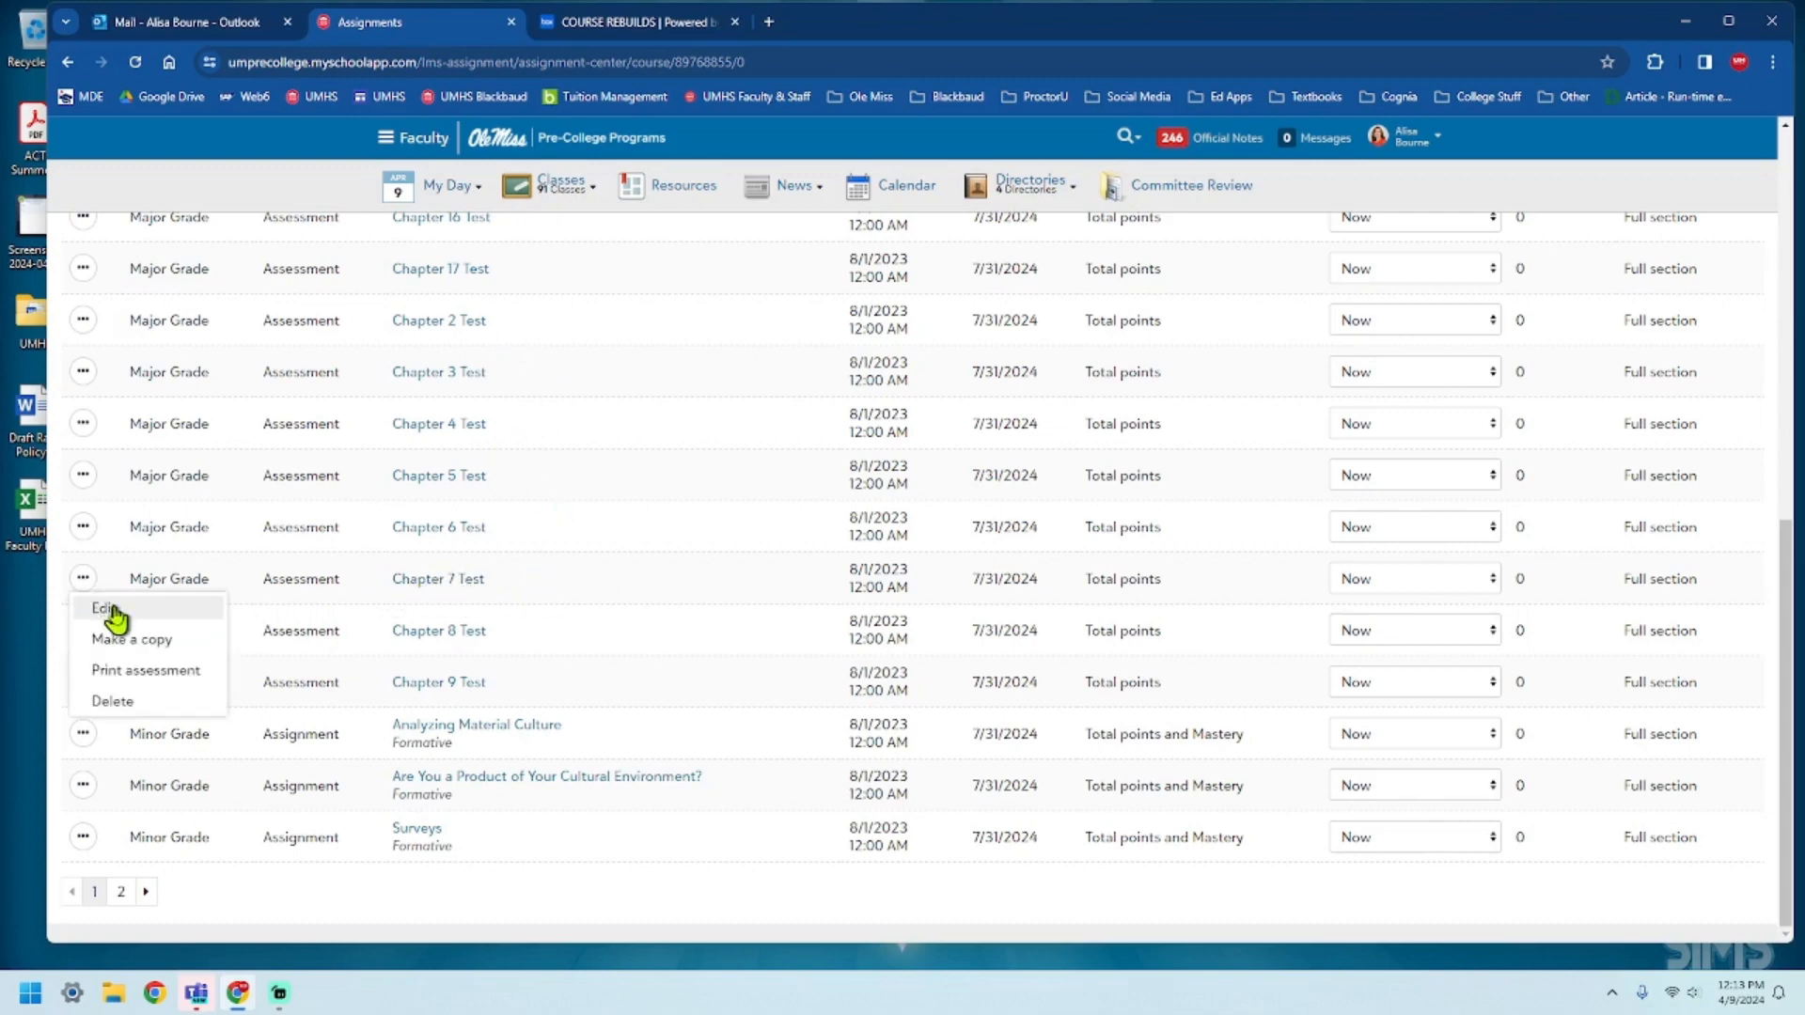
left_click(111, 611)
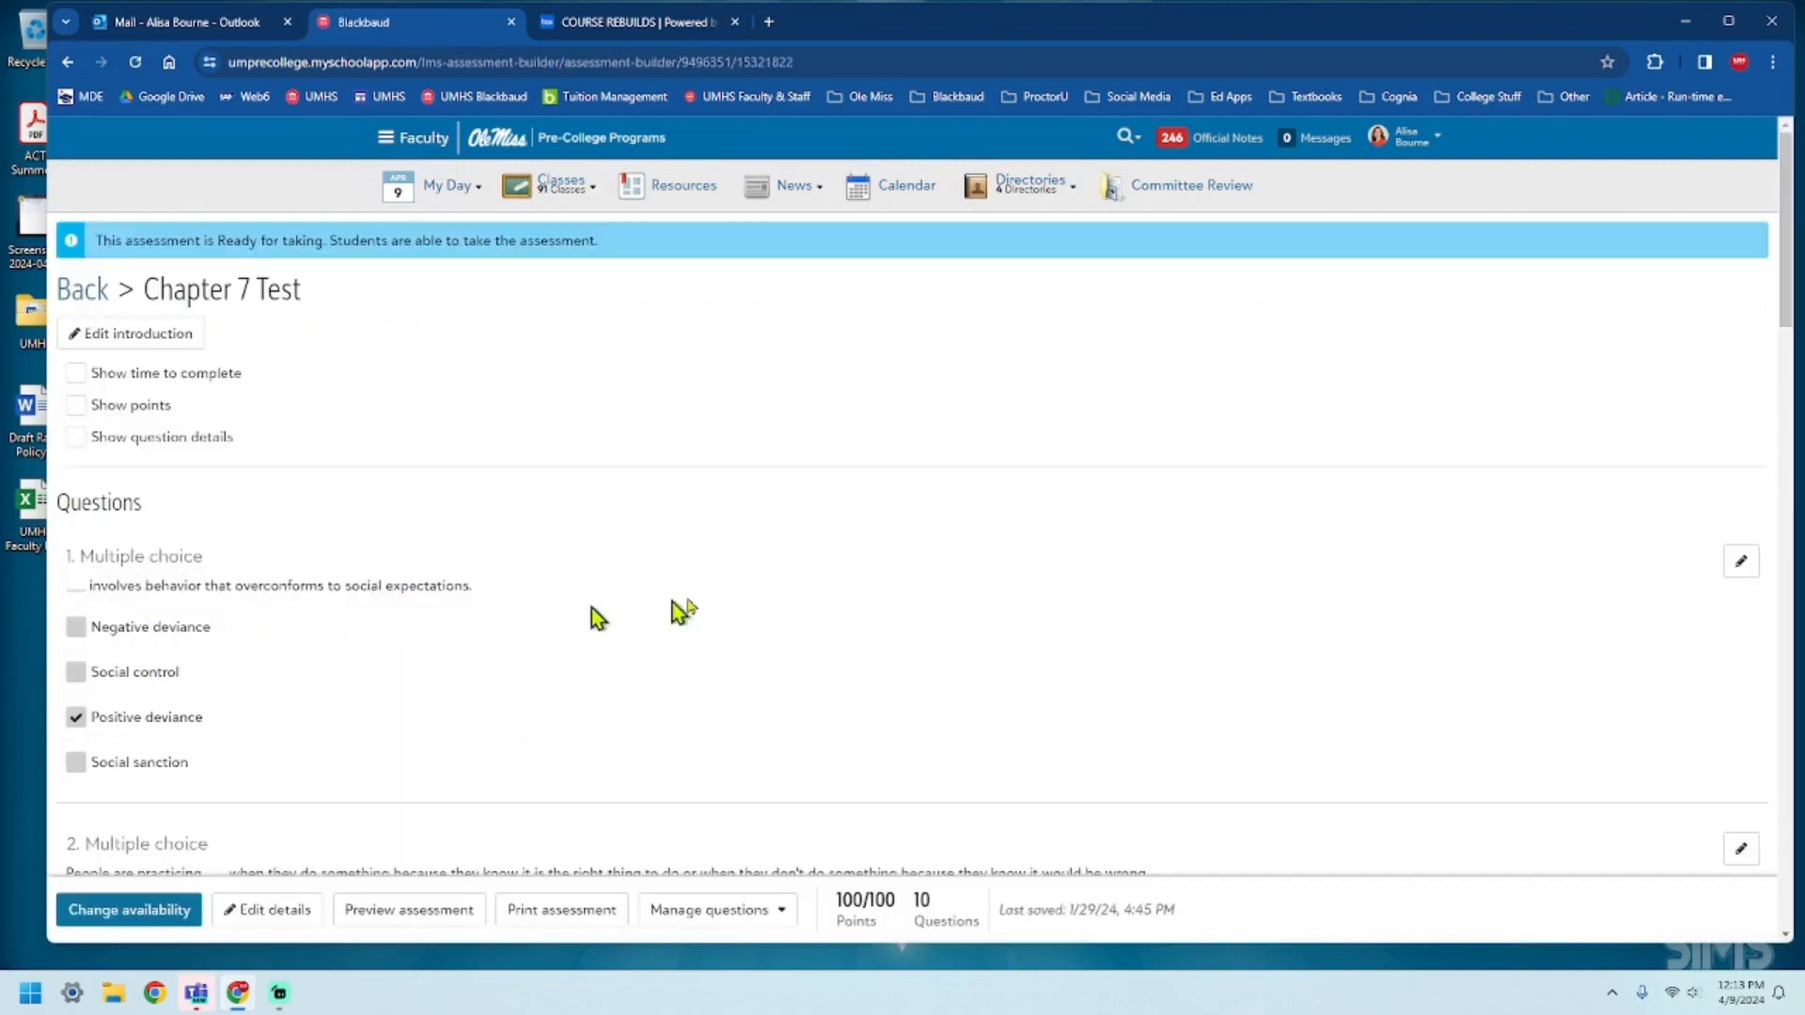
scroll(575, 538, "down", 20)
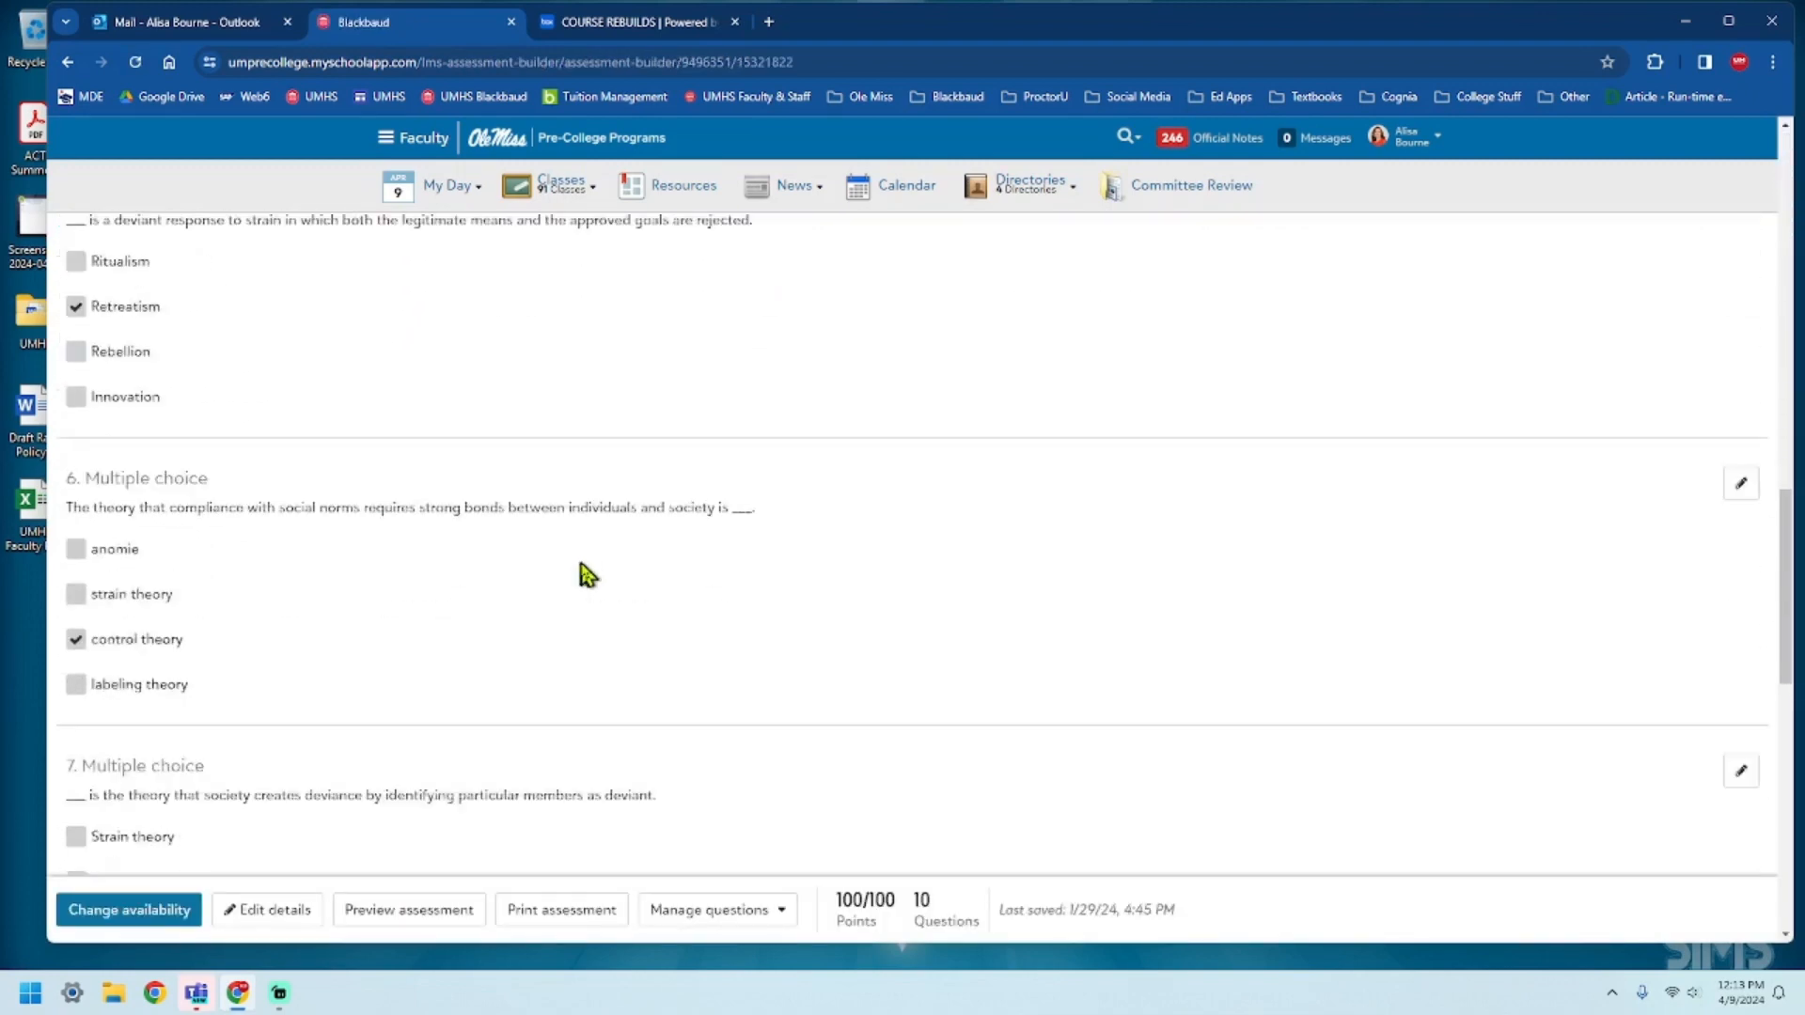
scroll(582, 582, "down", 5)
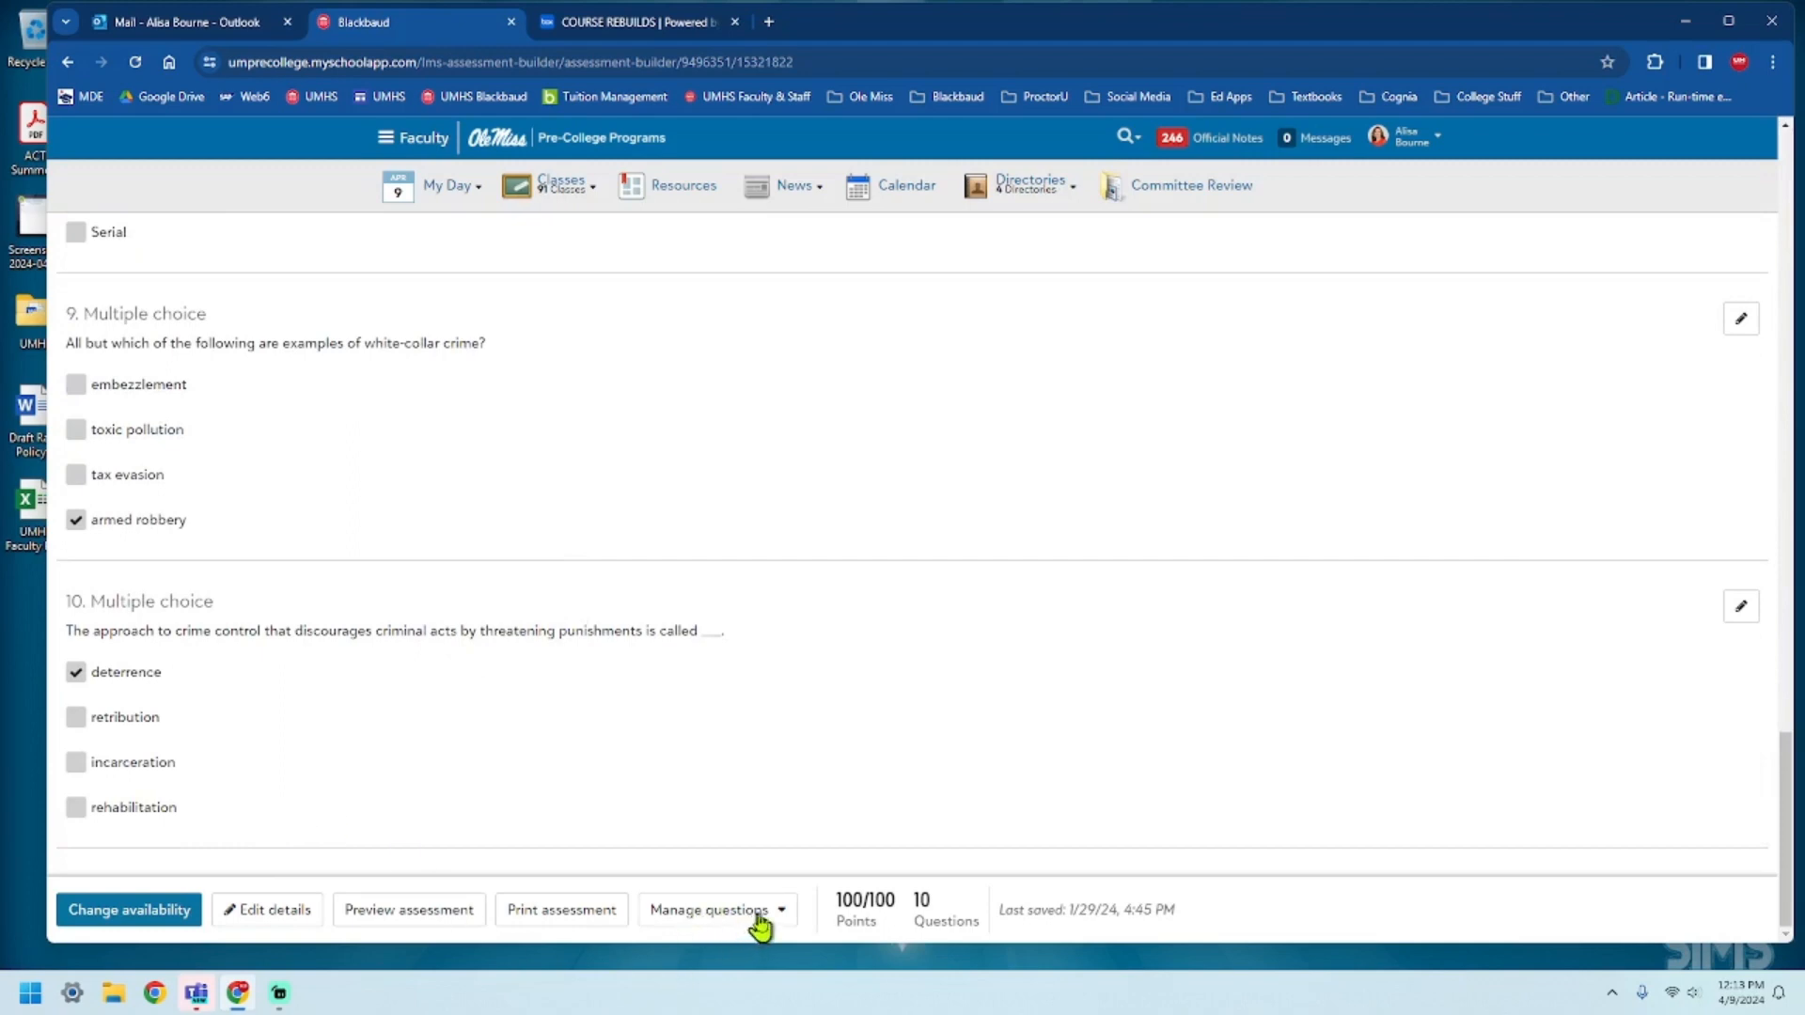
Assign all Chapter 7 Test questions to the Sociology question bank and the Mid-Term Exam sub-bank, and save.
left_click(761, 911)
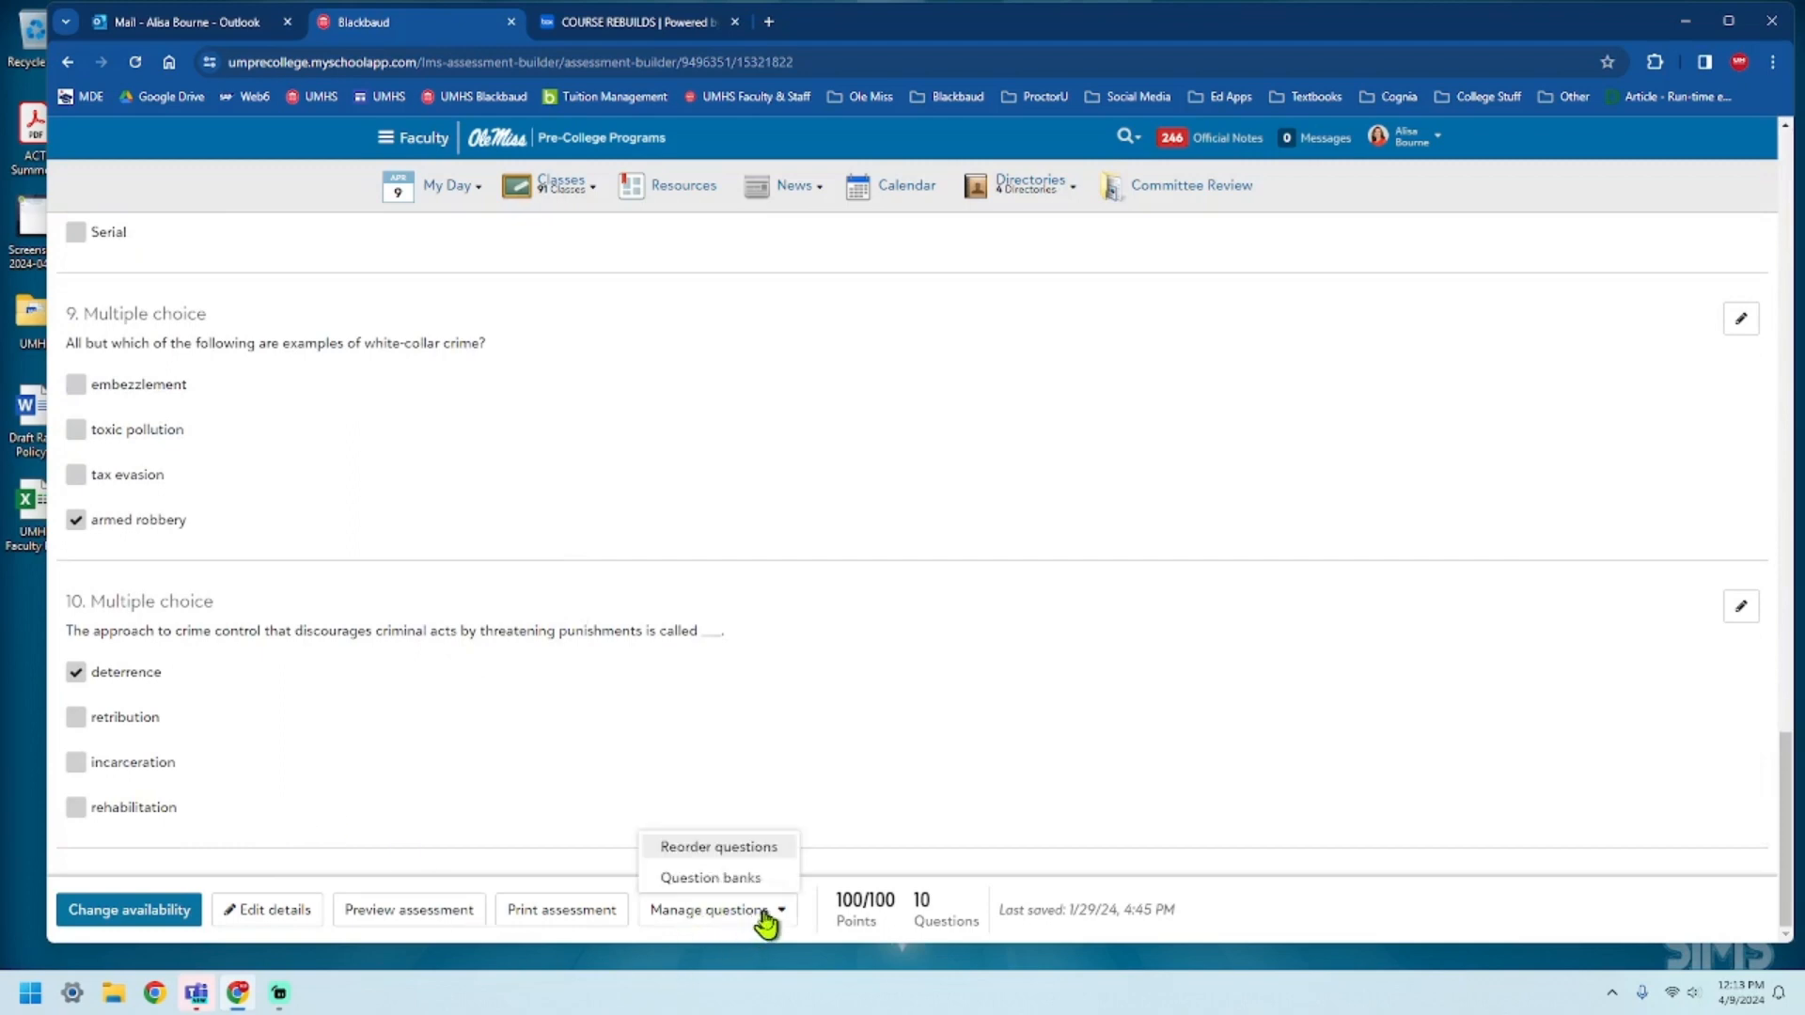
left_click(740, 878)
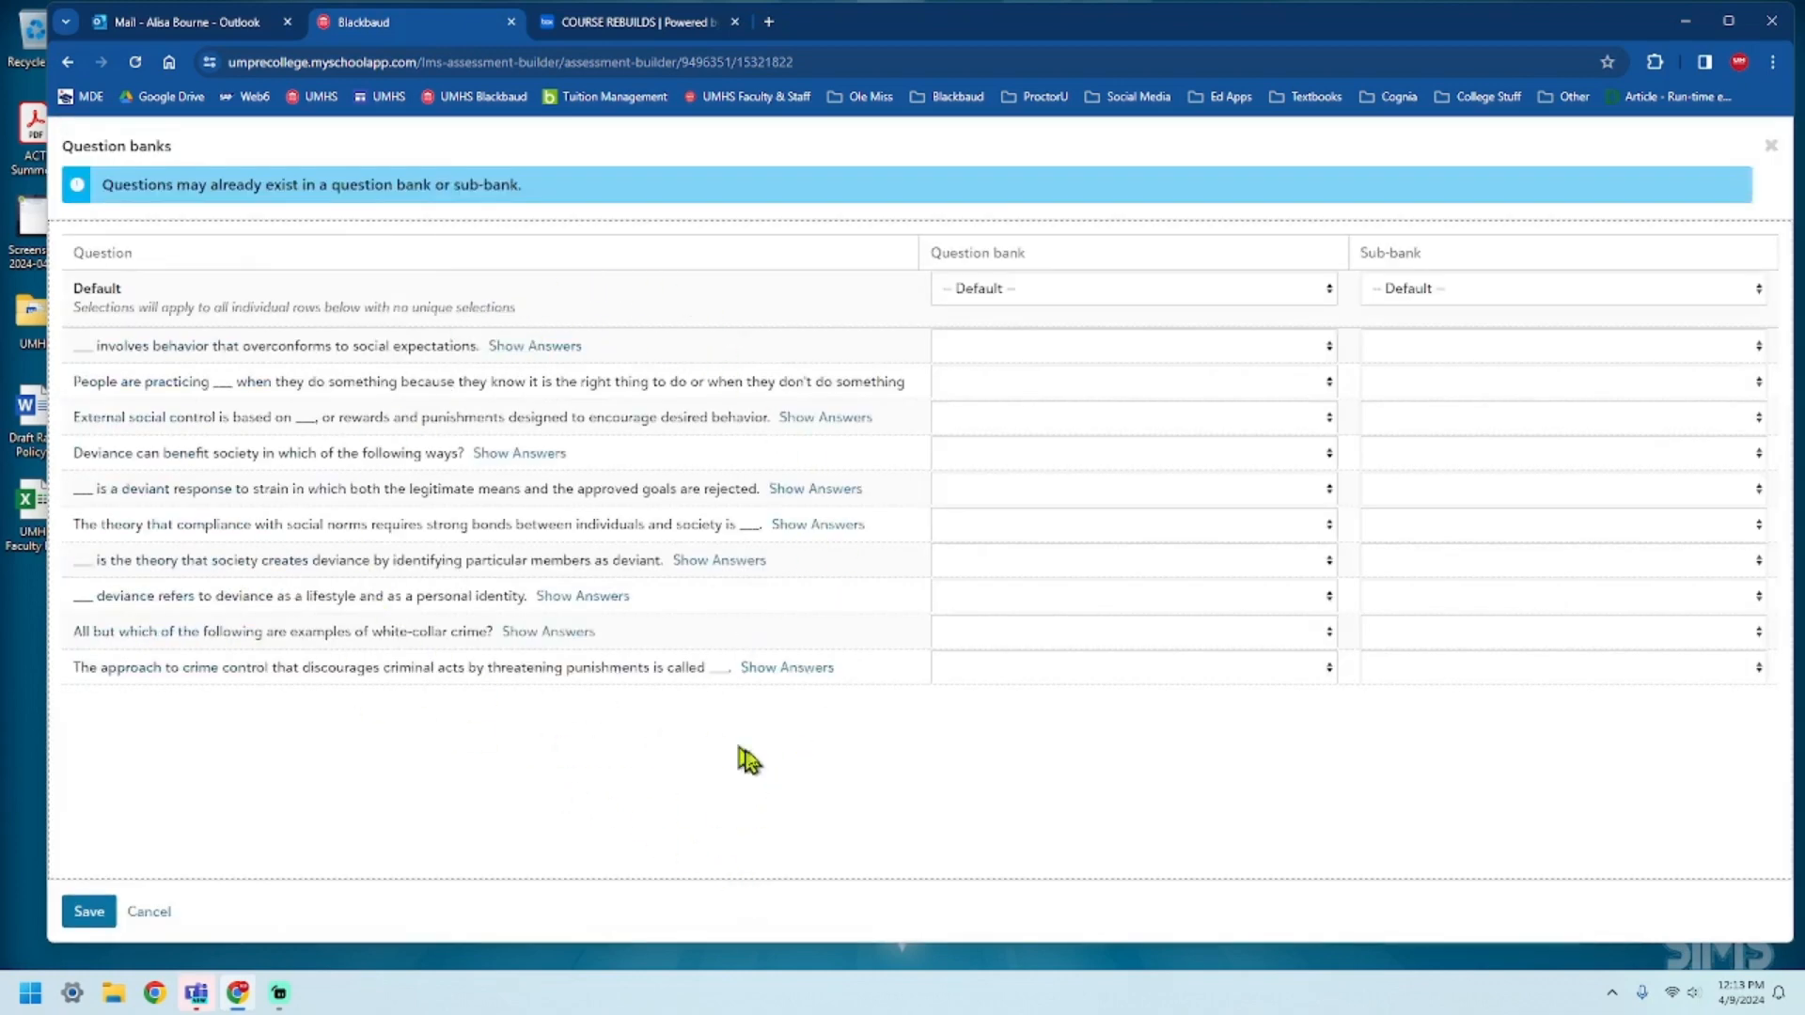
left_click(1330, 291)
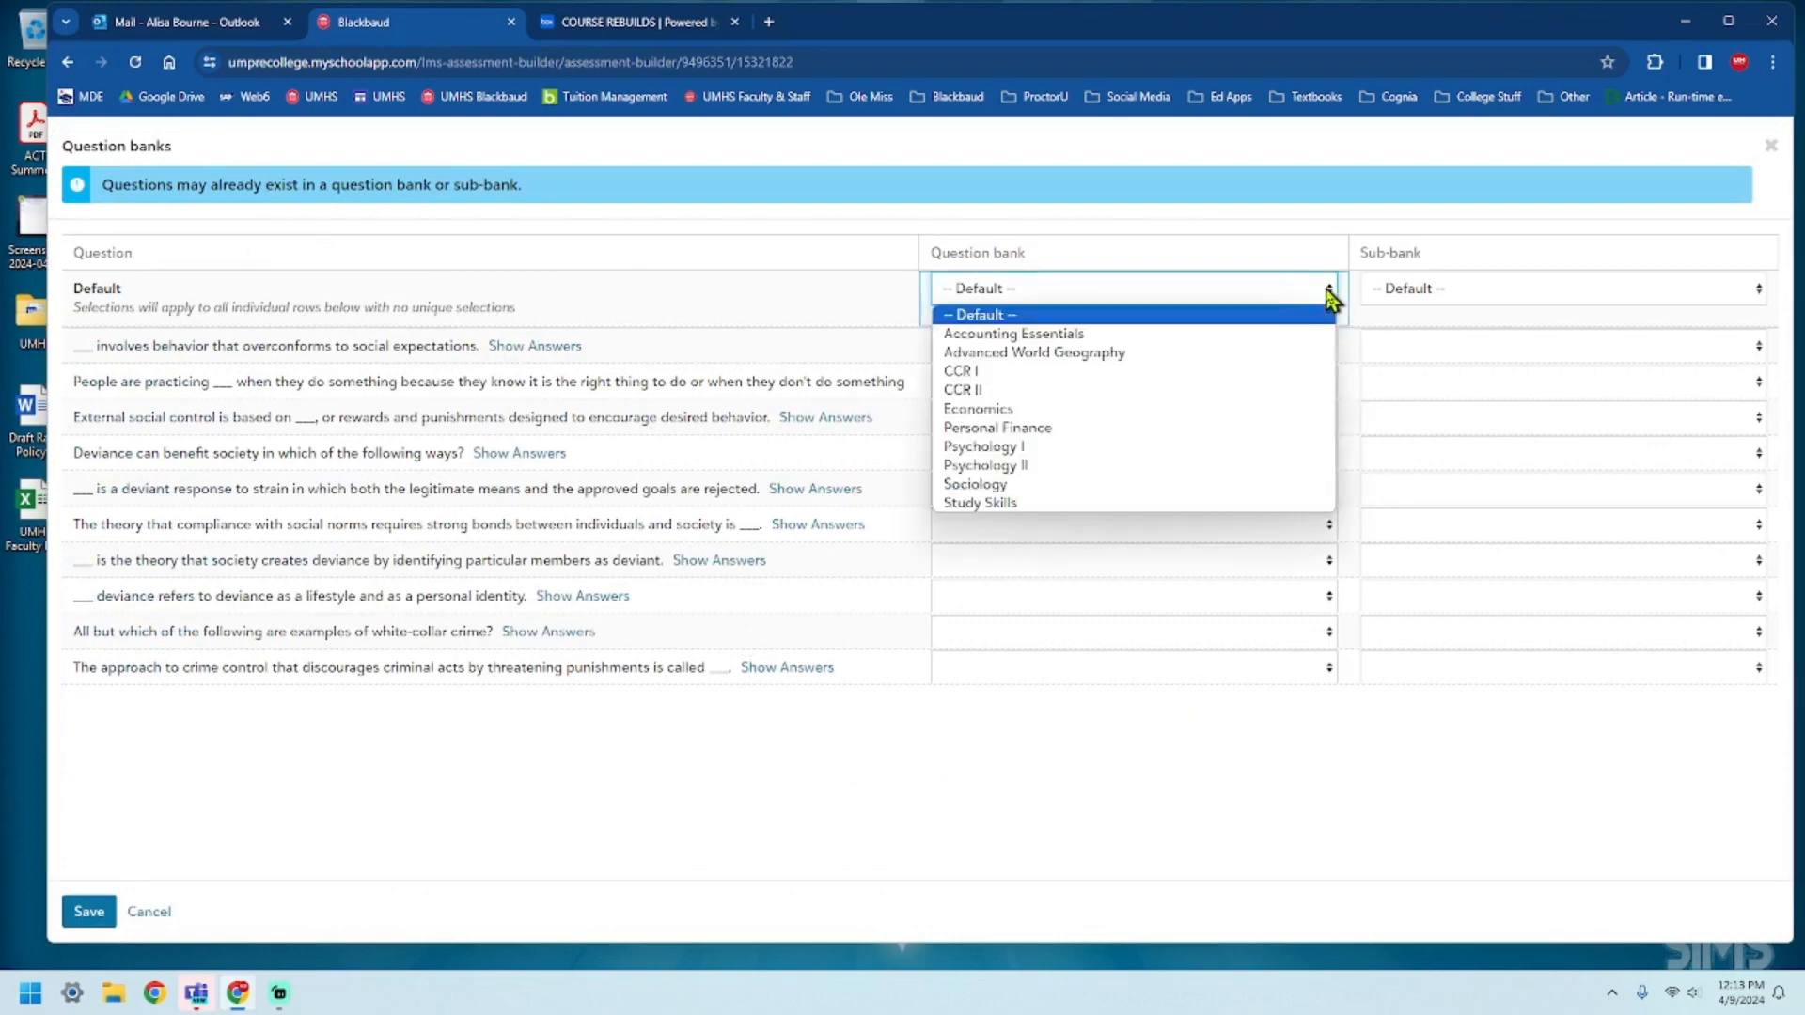
left_click(1105, 487)
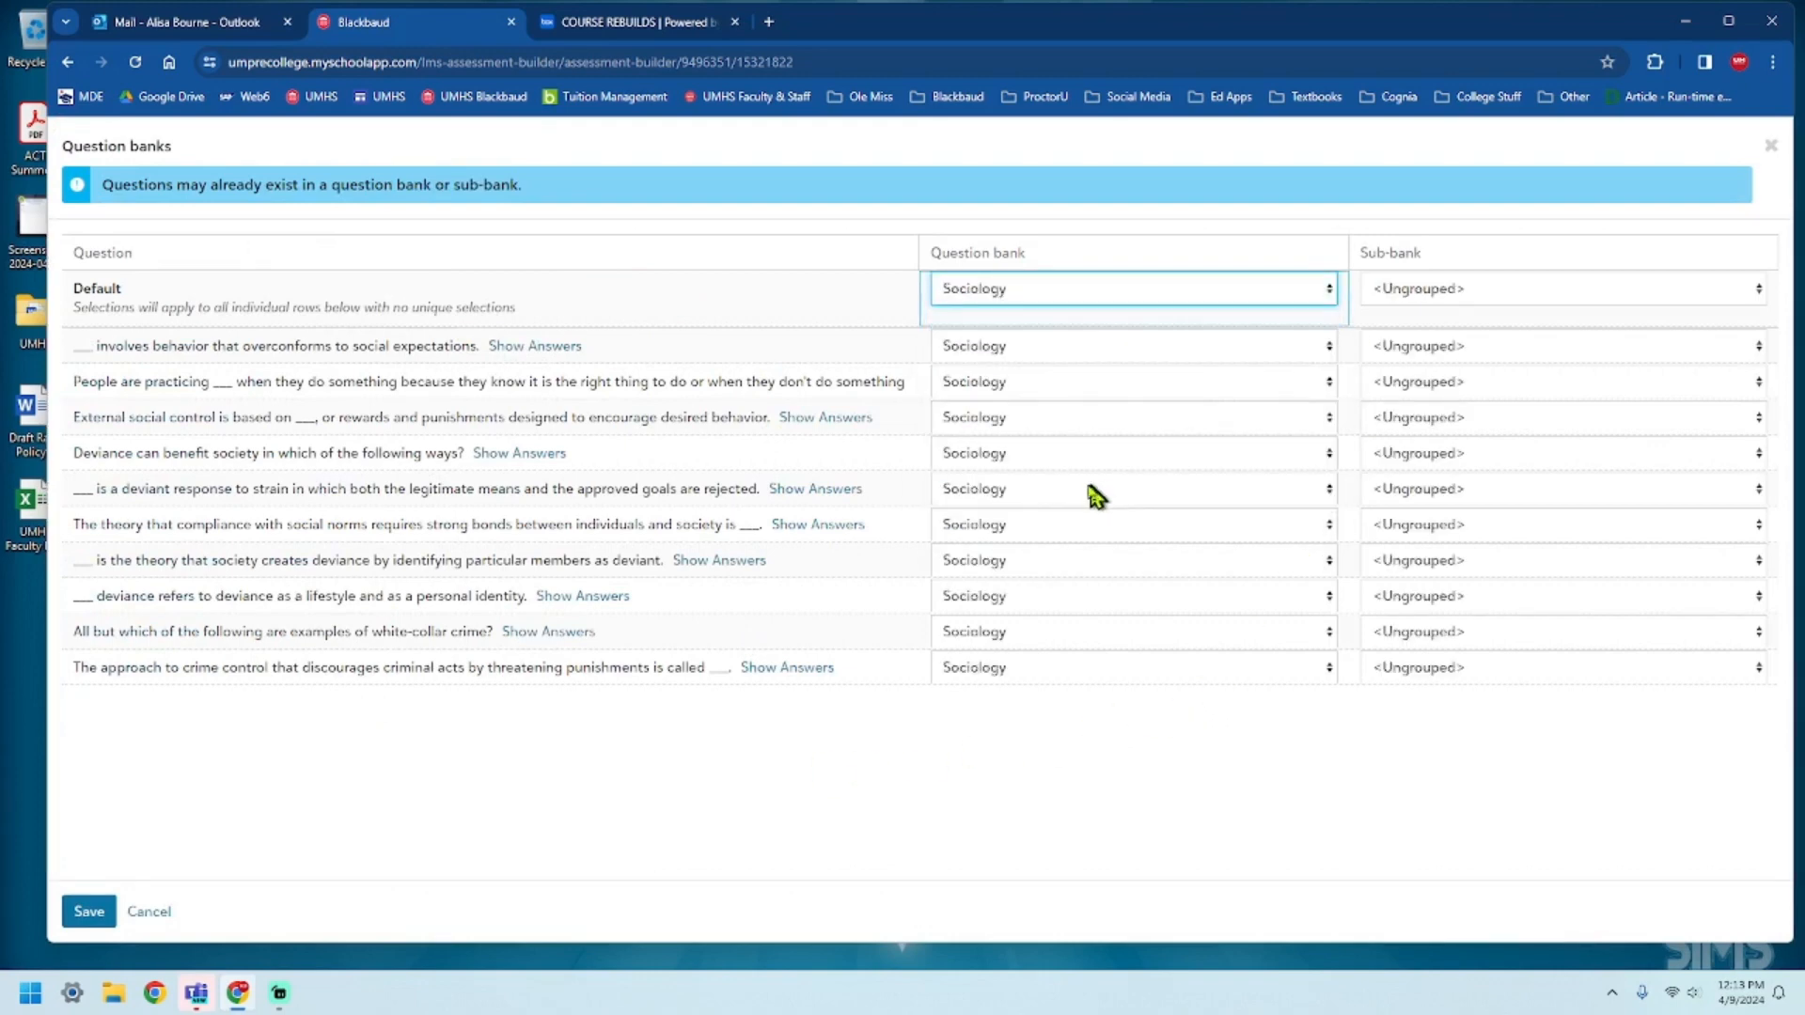
left_click(1698, 293)
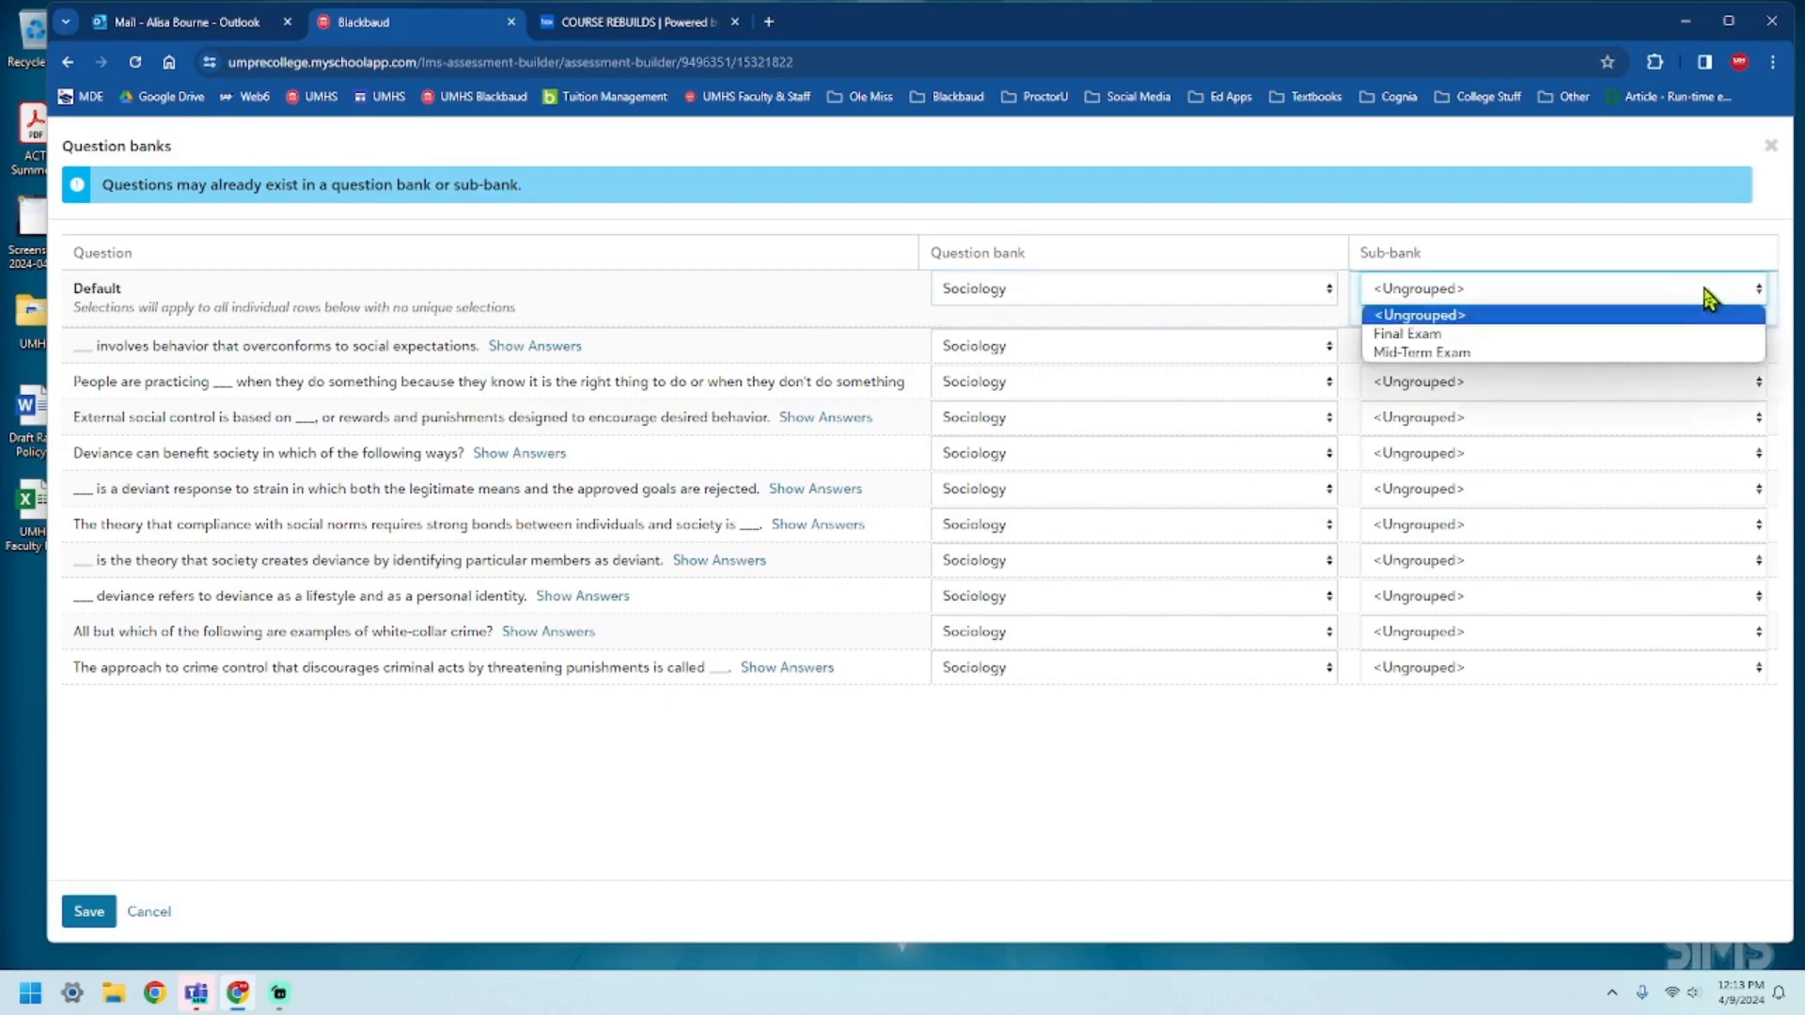
left_click(1630, 354)
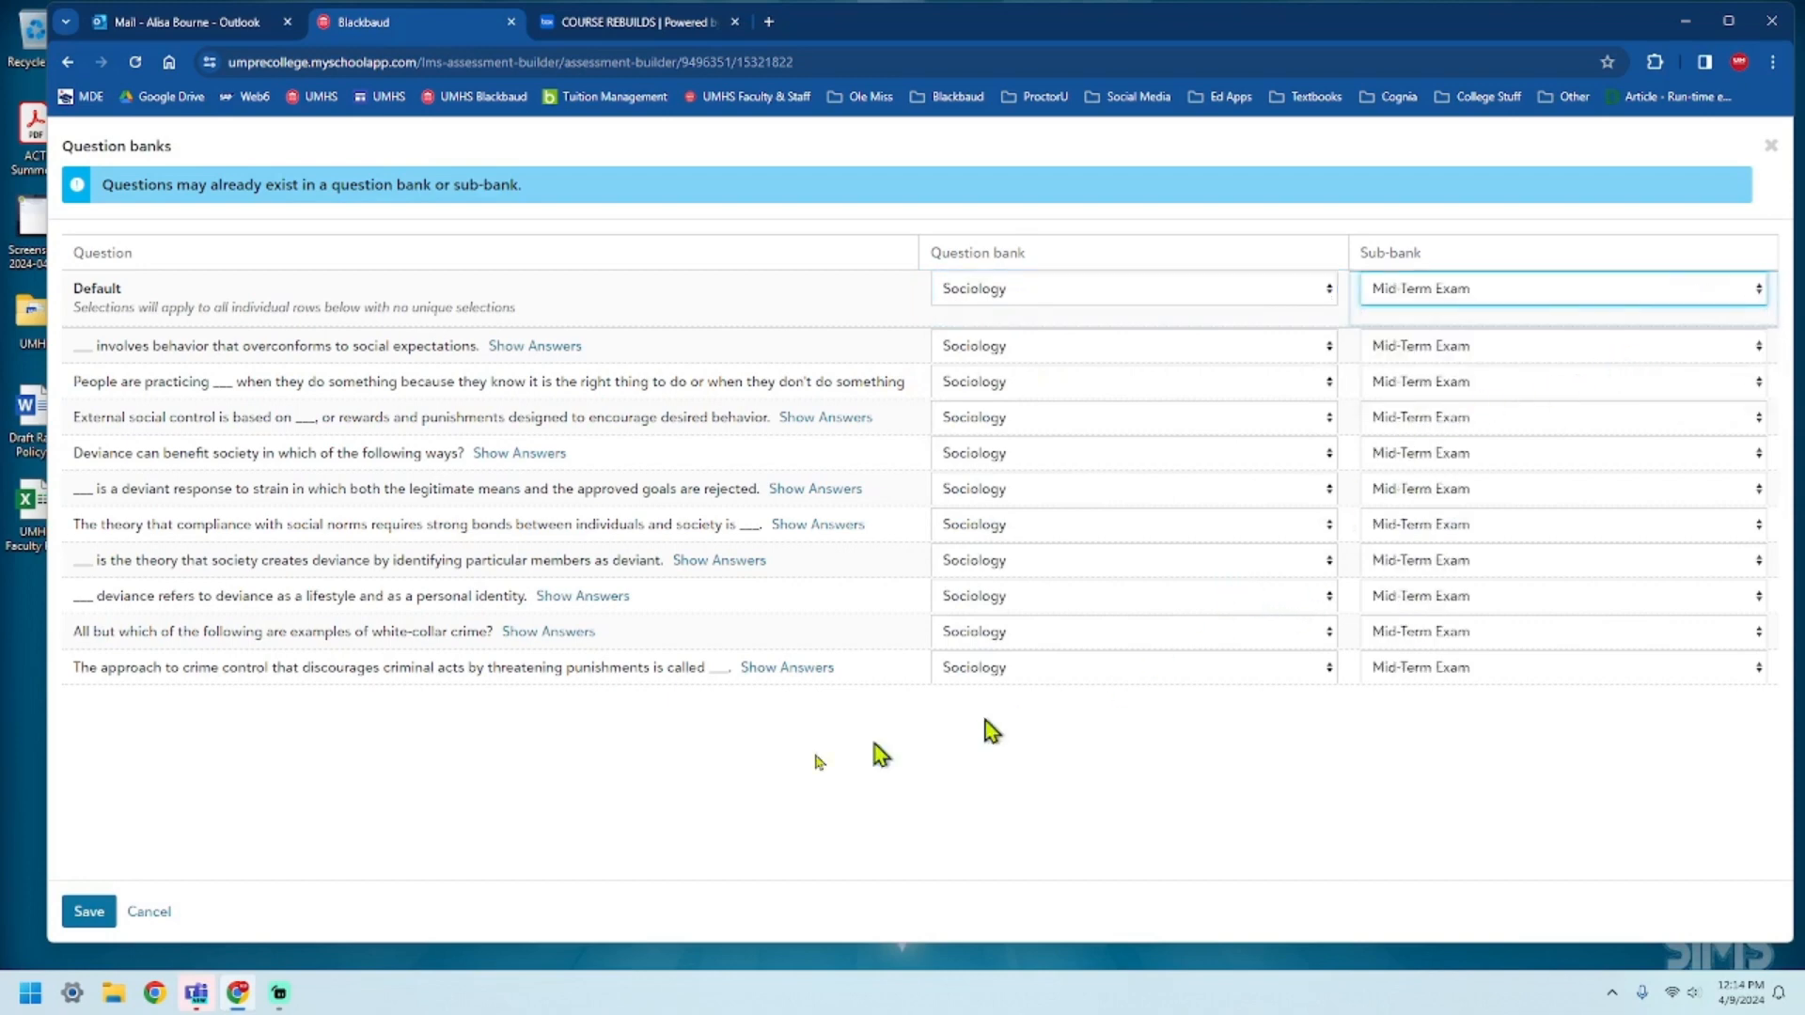
left_click(104, 912)
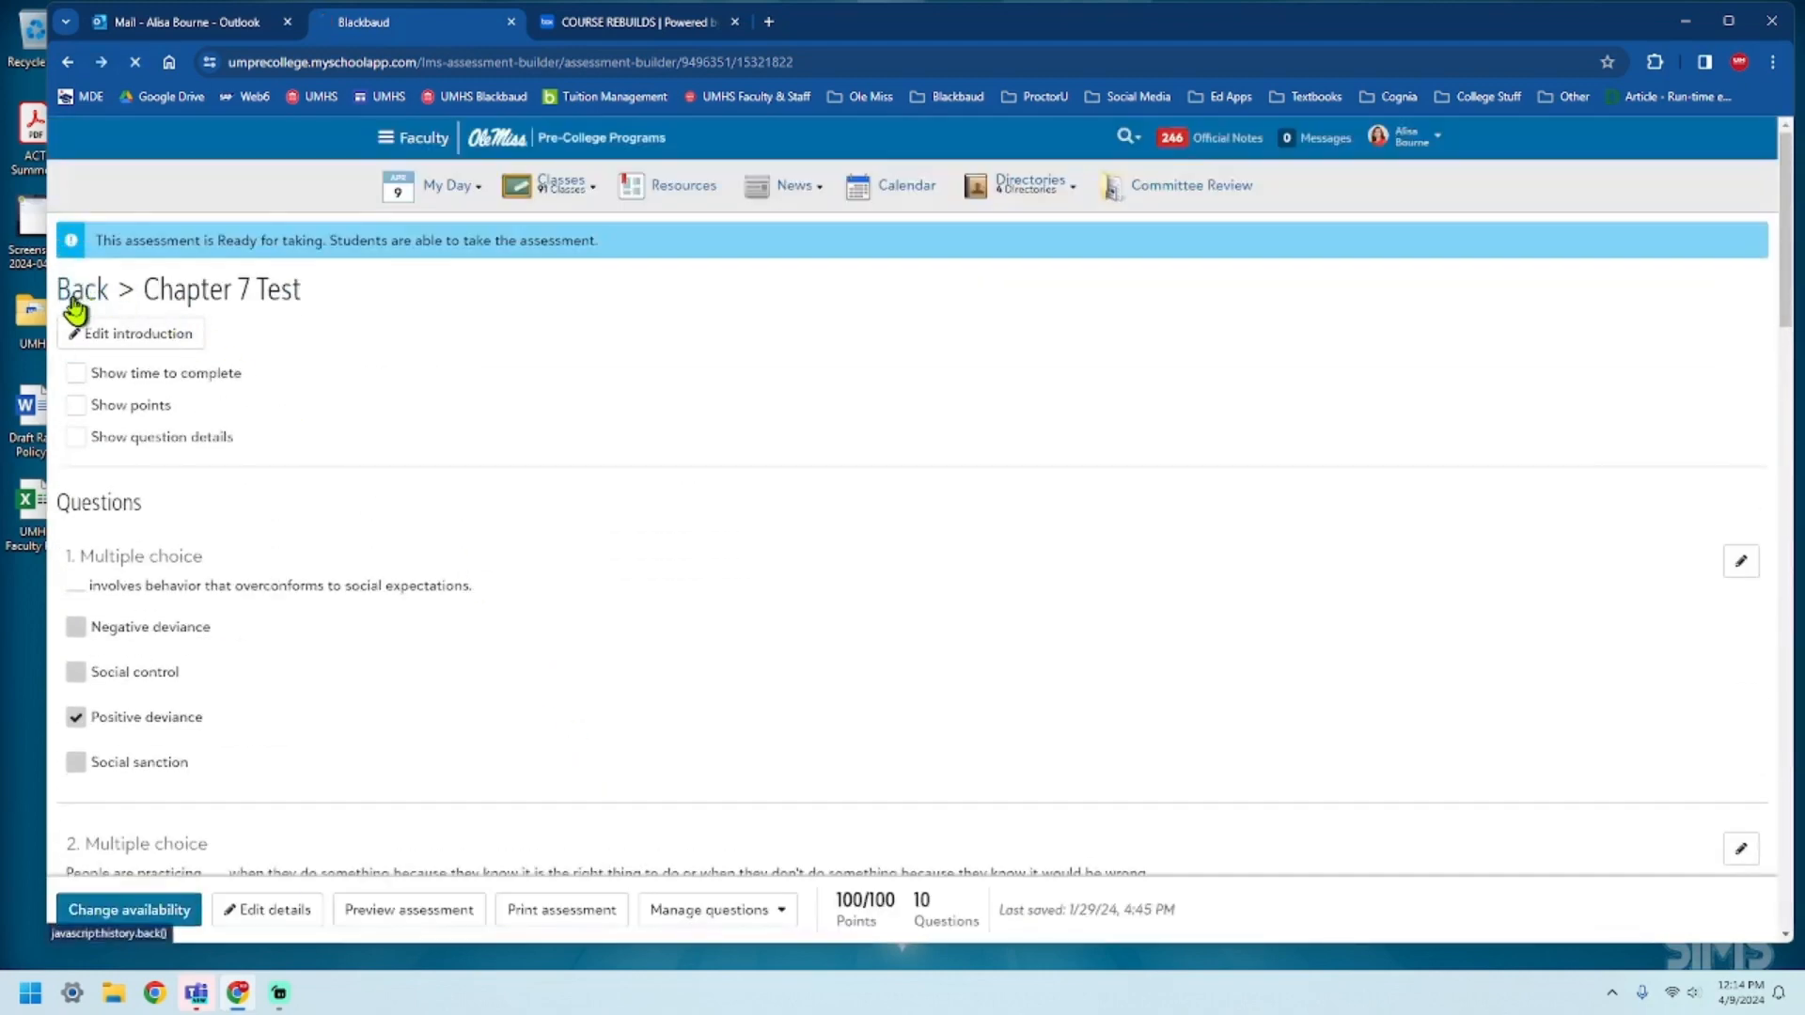
Return to the Sociology assignments and open the Chapter 8 Test for editing.
left_click(76, 299)
scroll(641, 611, "down", 10)
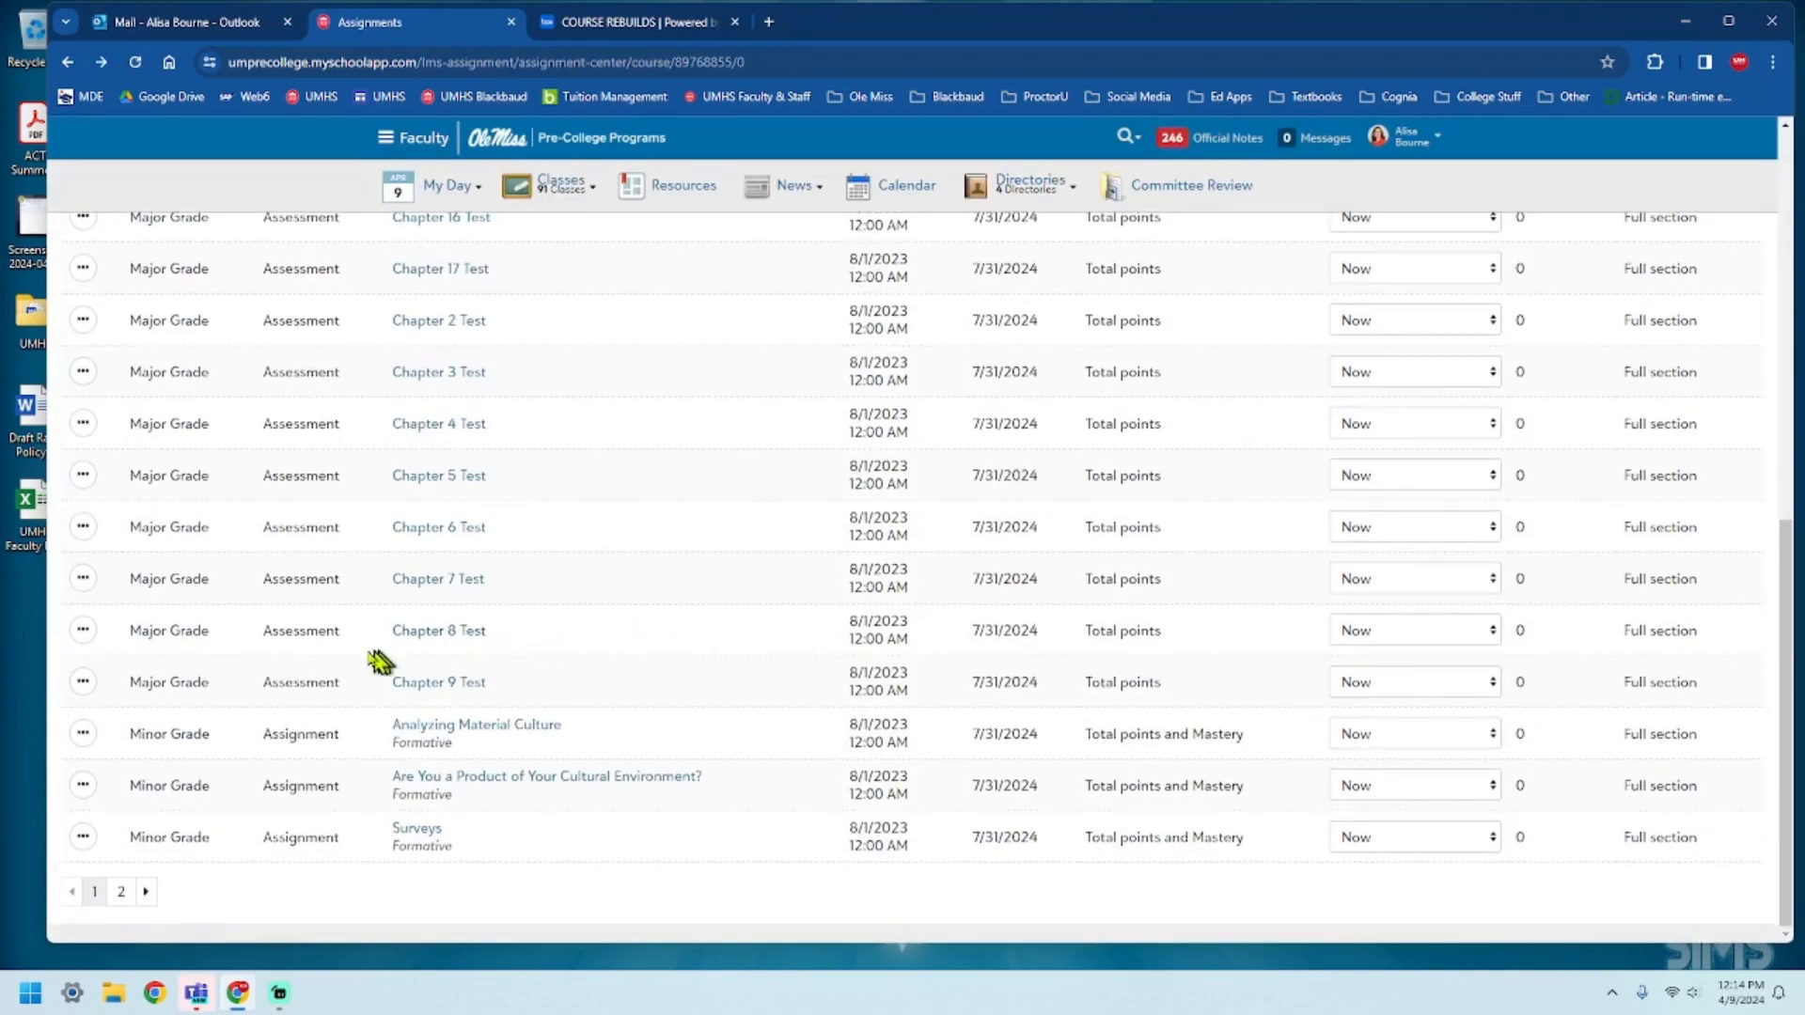
left_click(82, 629)
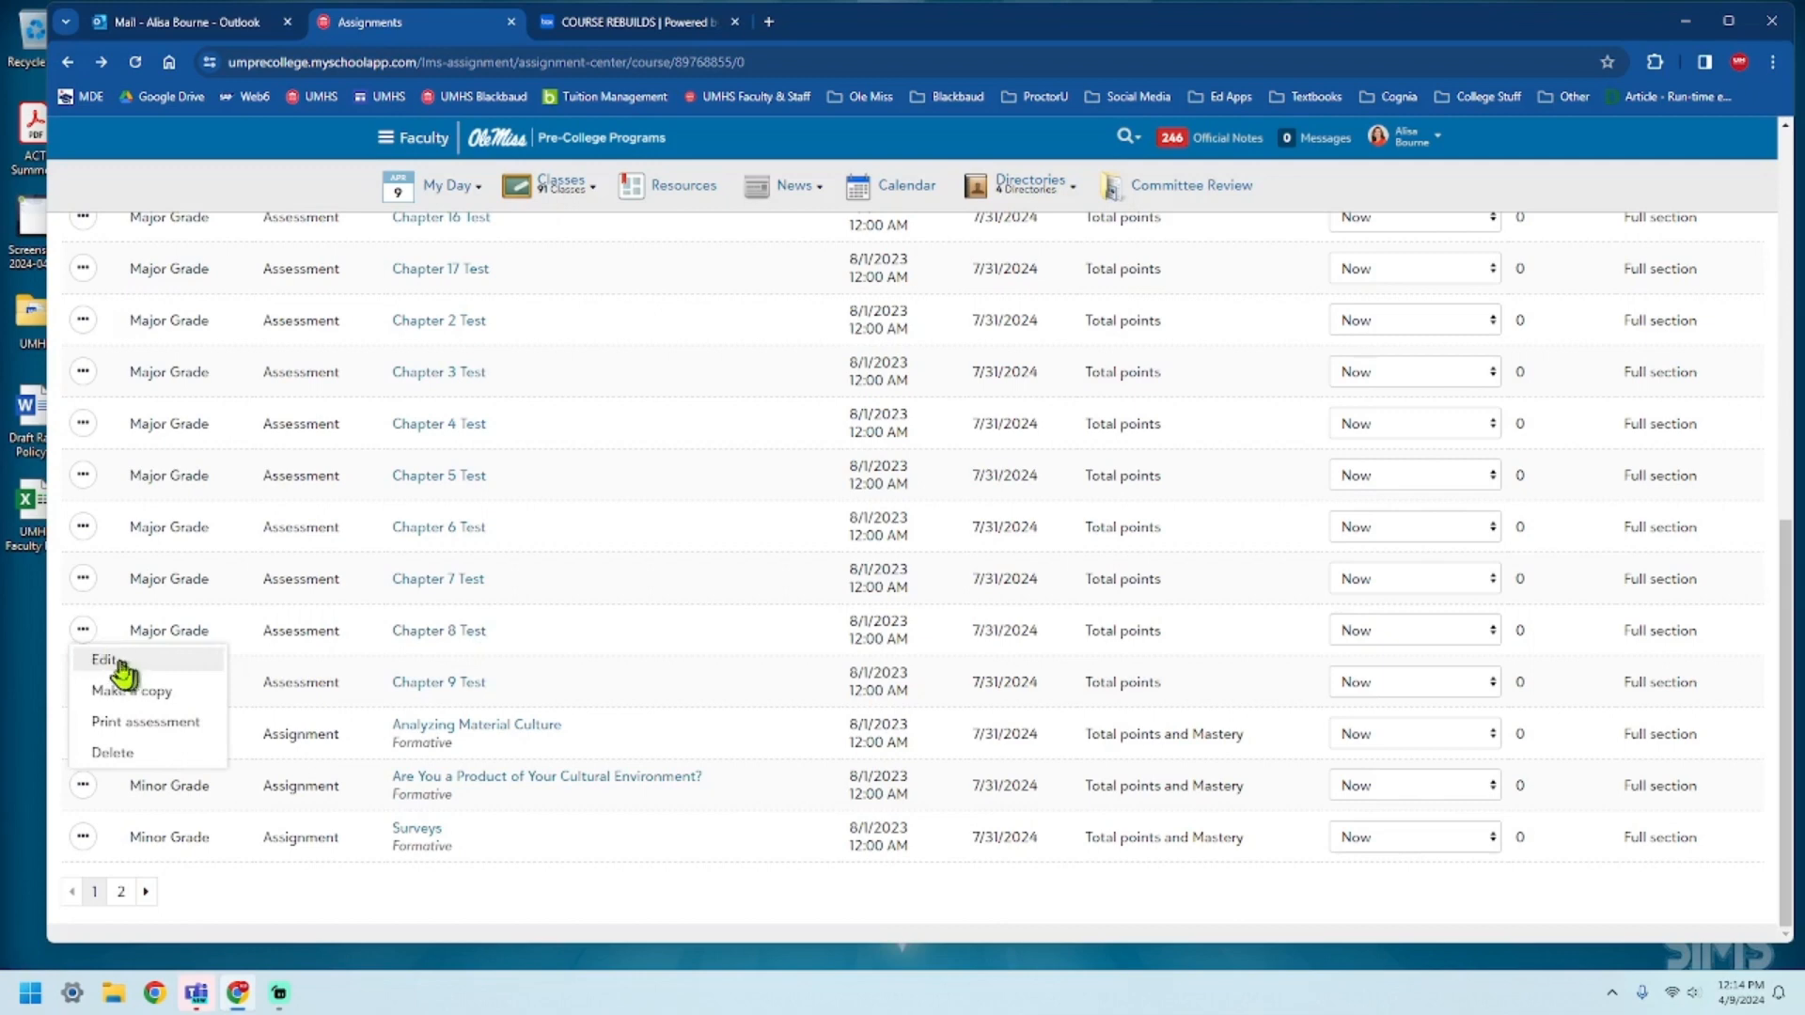
left_click(105, 662)
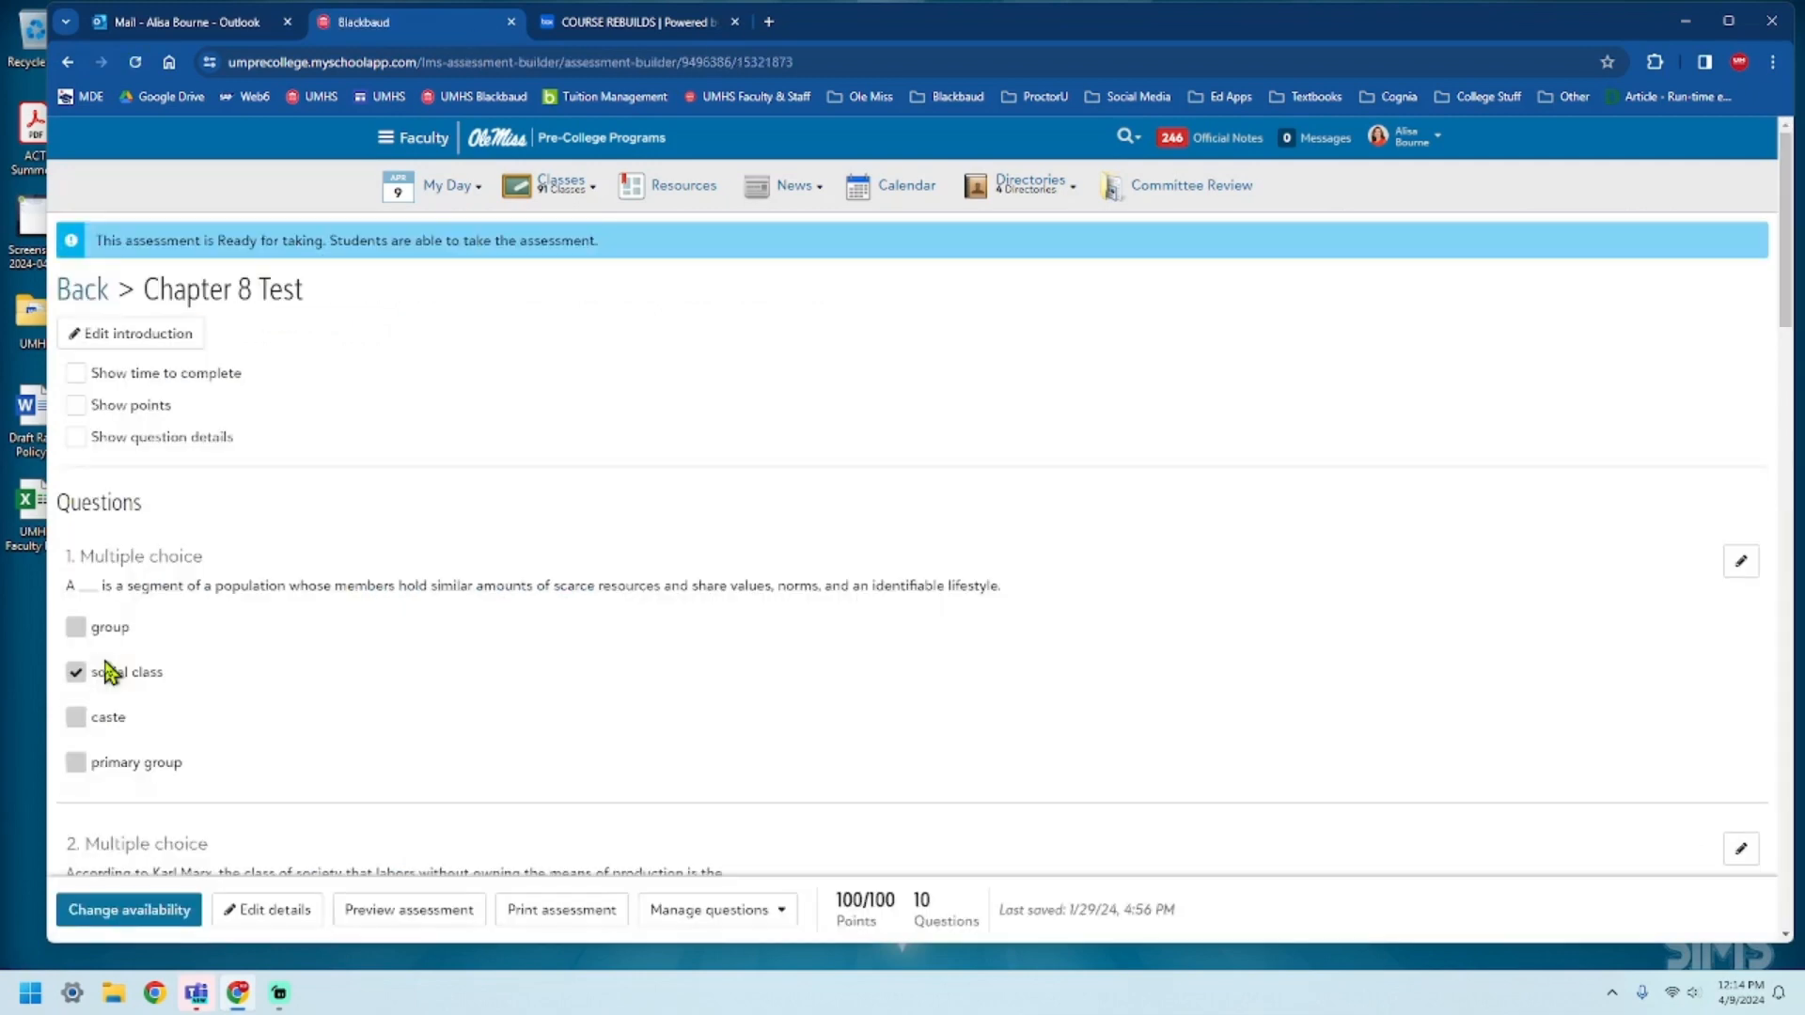
Assign all Chapter 8 Test questions to the Sociology question bank and the Mid-Term Exam sub-bank, and save.
left_click(771, 912)
left_click(731, 873)
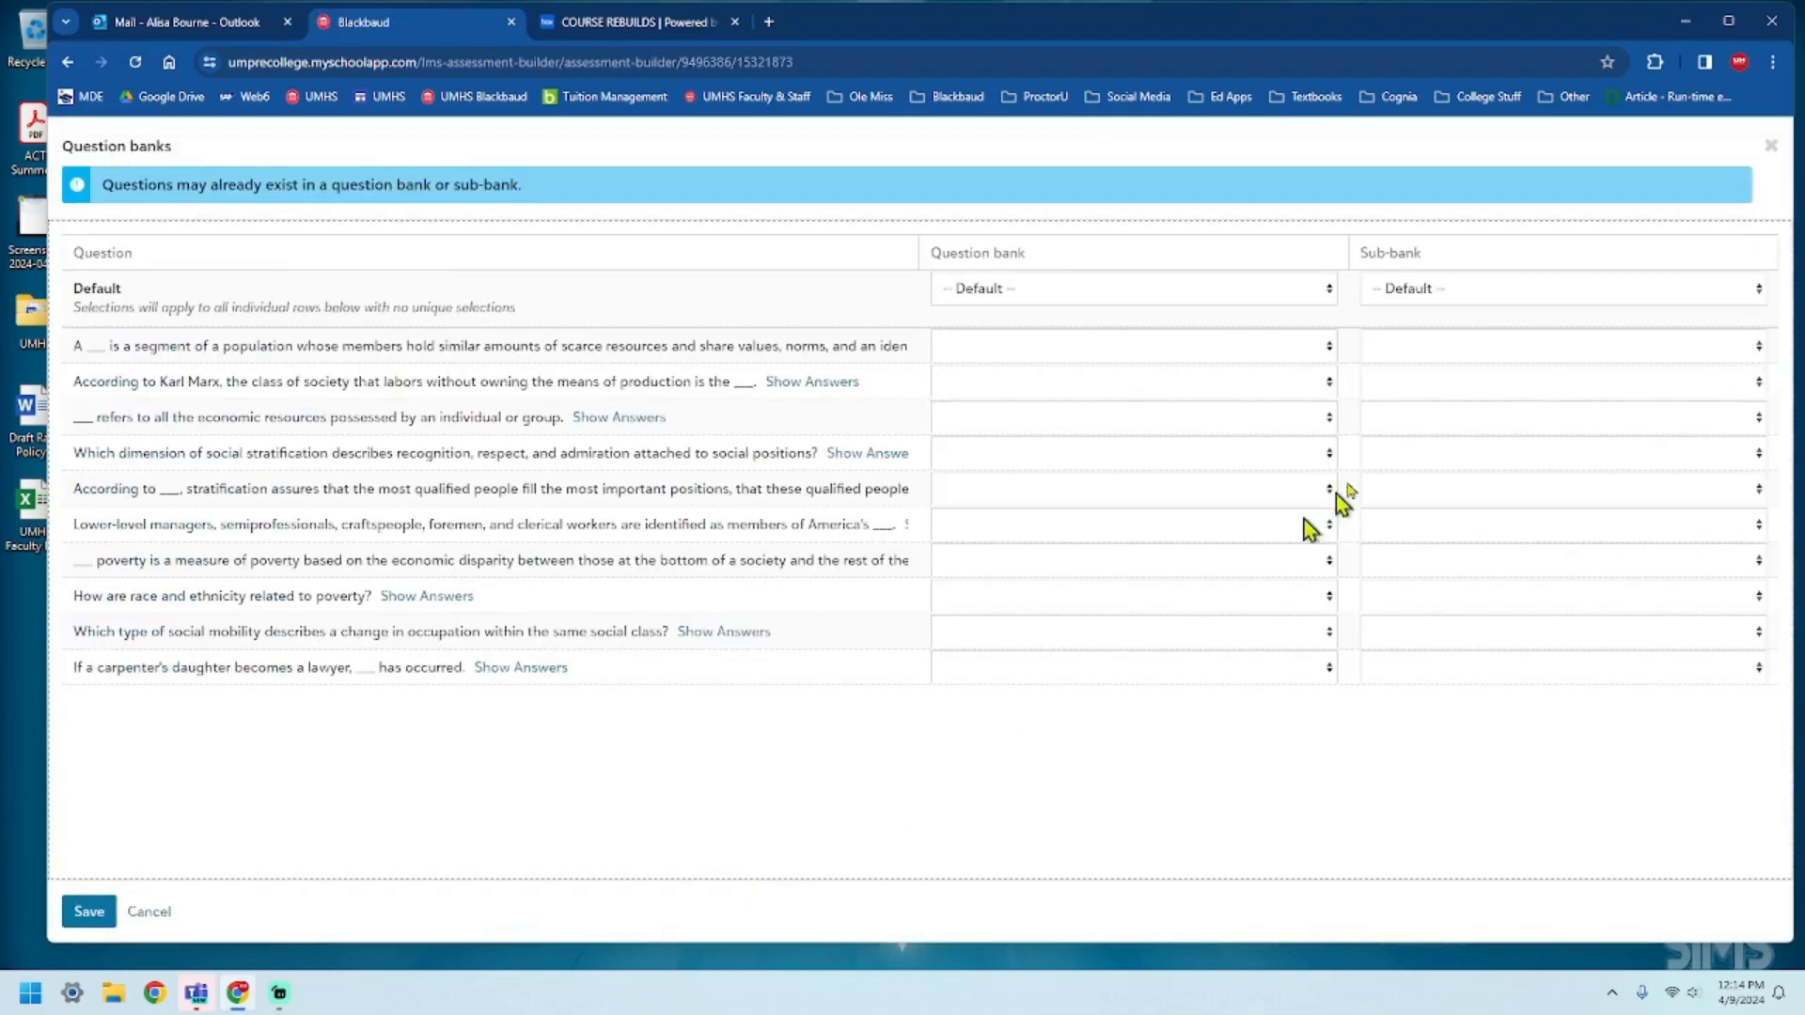
left_click(1317, 291)
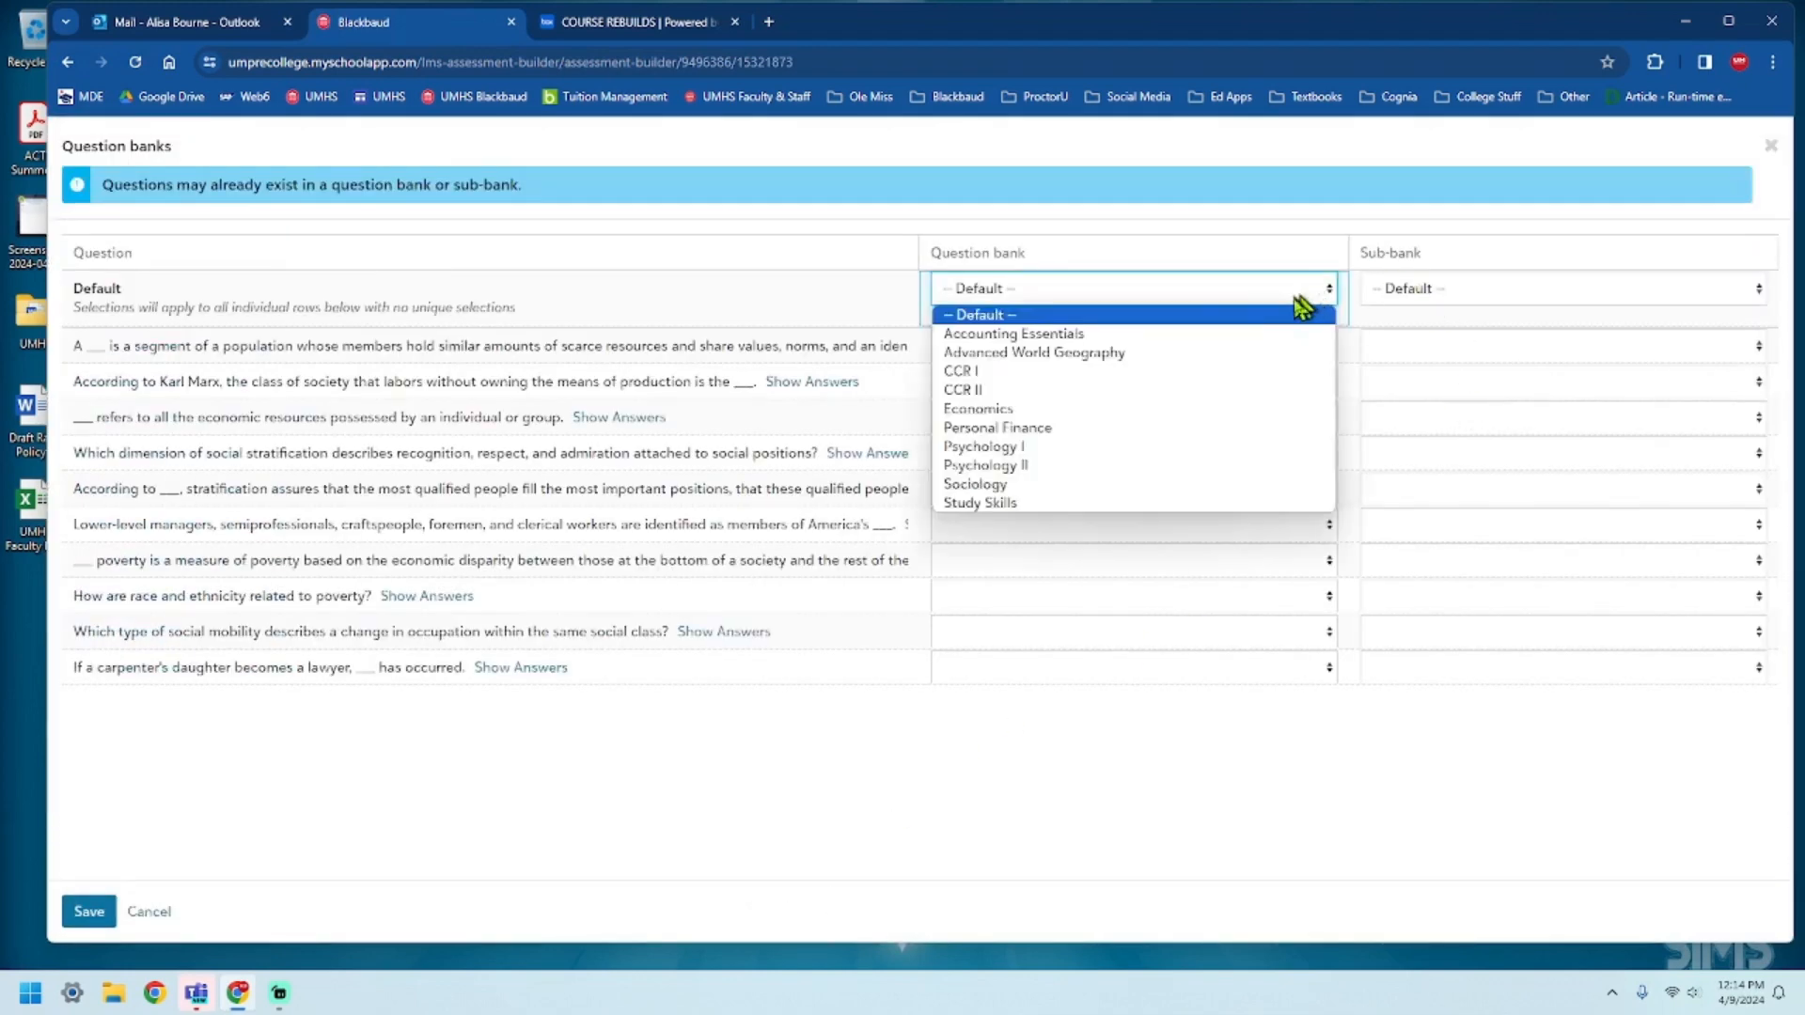
left_click(1068, 485)
left_click(1632, 292)
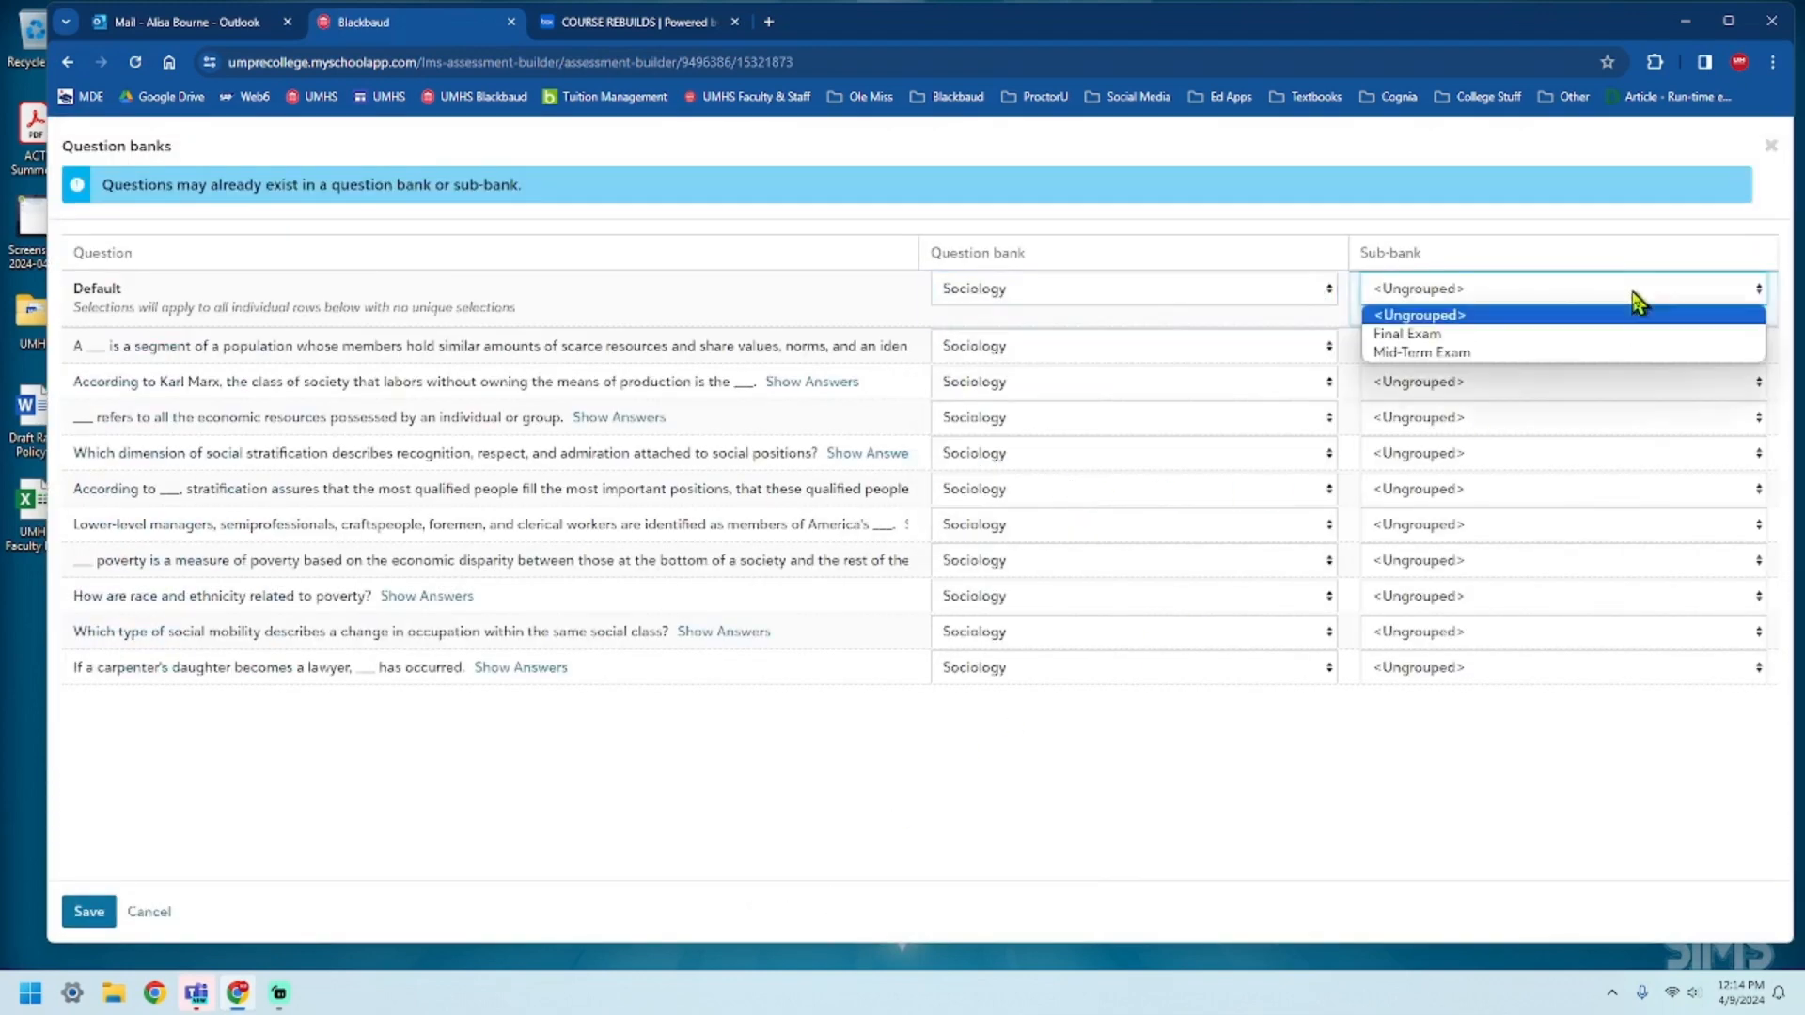
left_click(1579, 352)
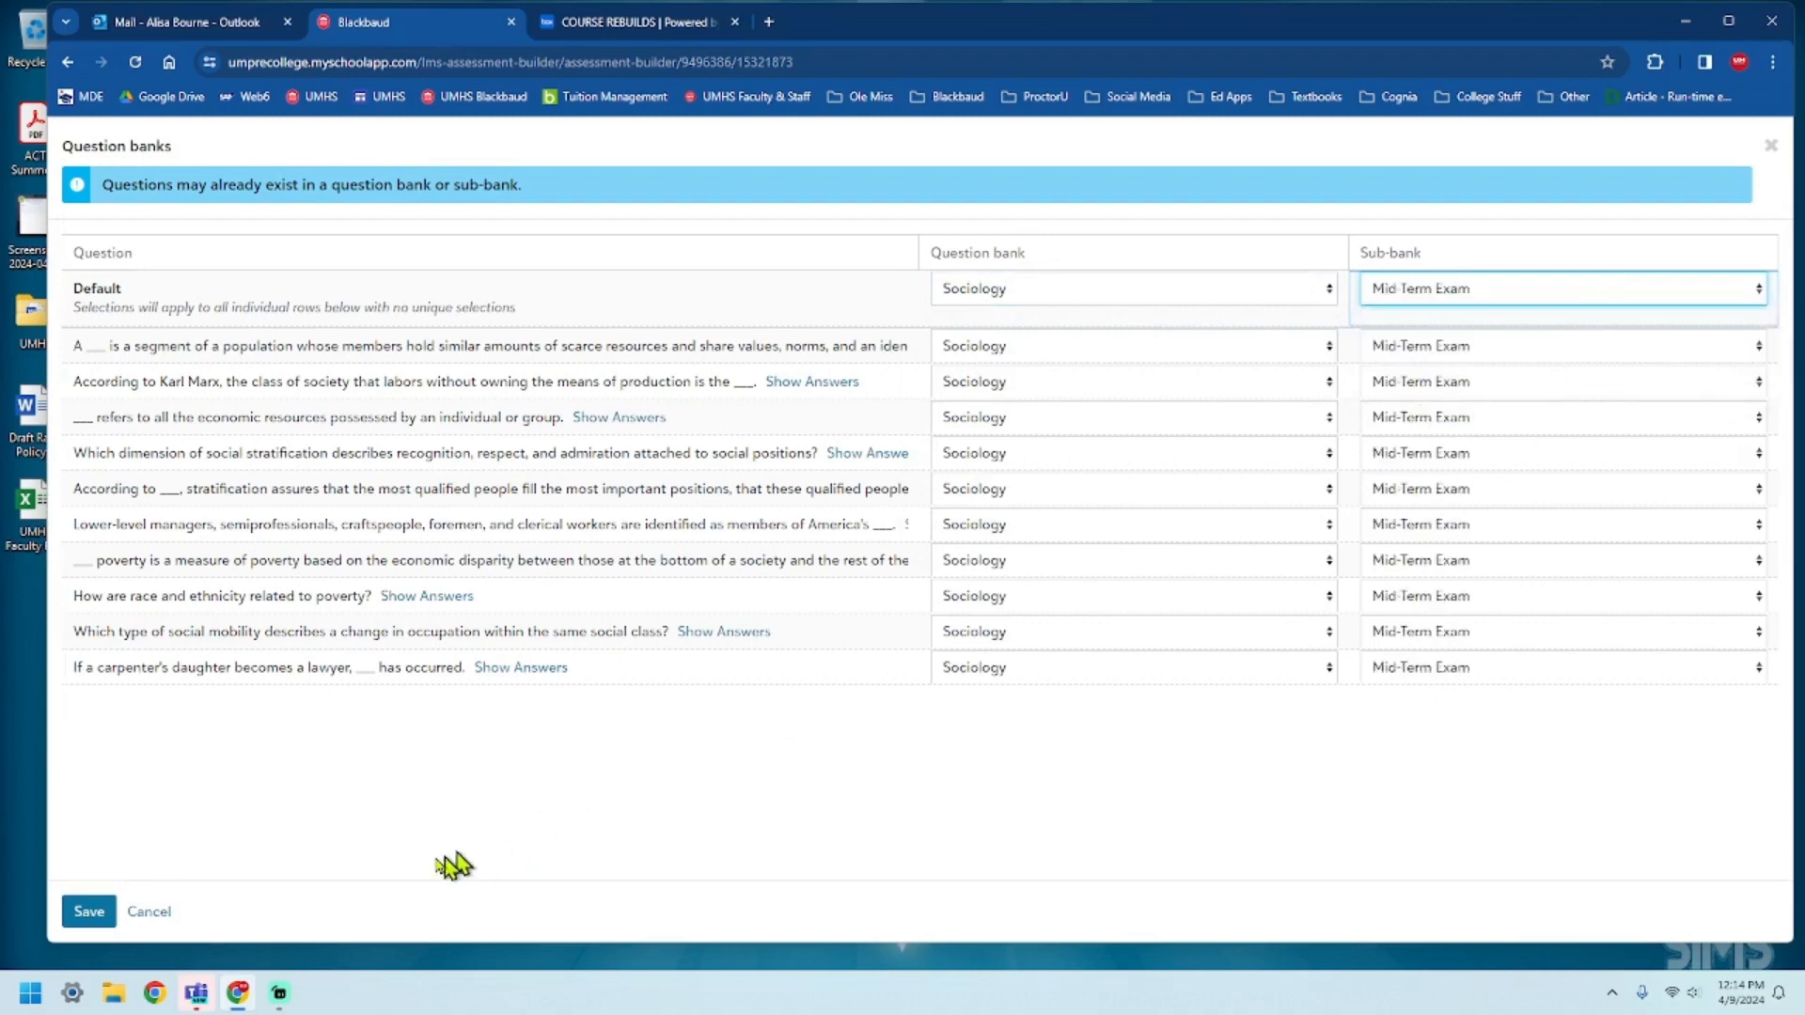
left_click(89, 911)
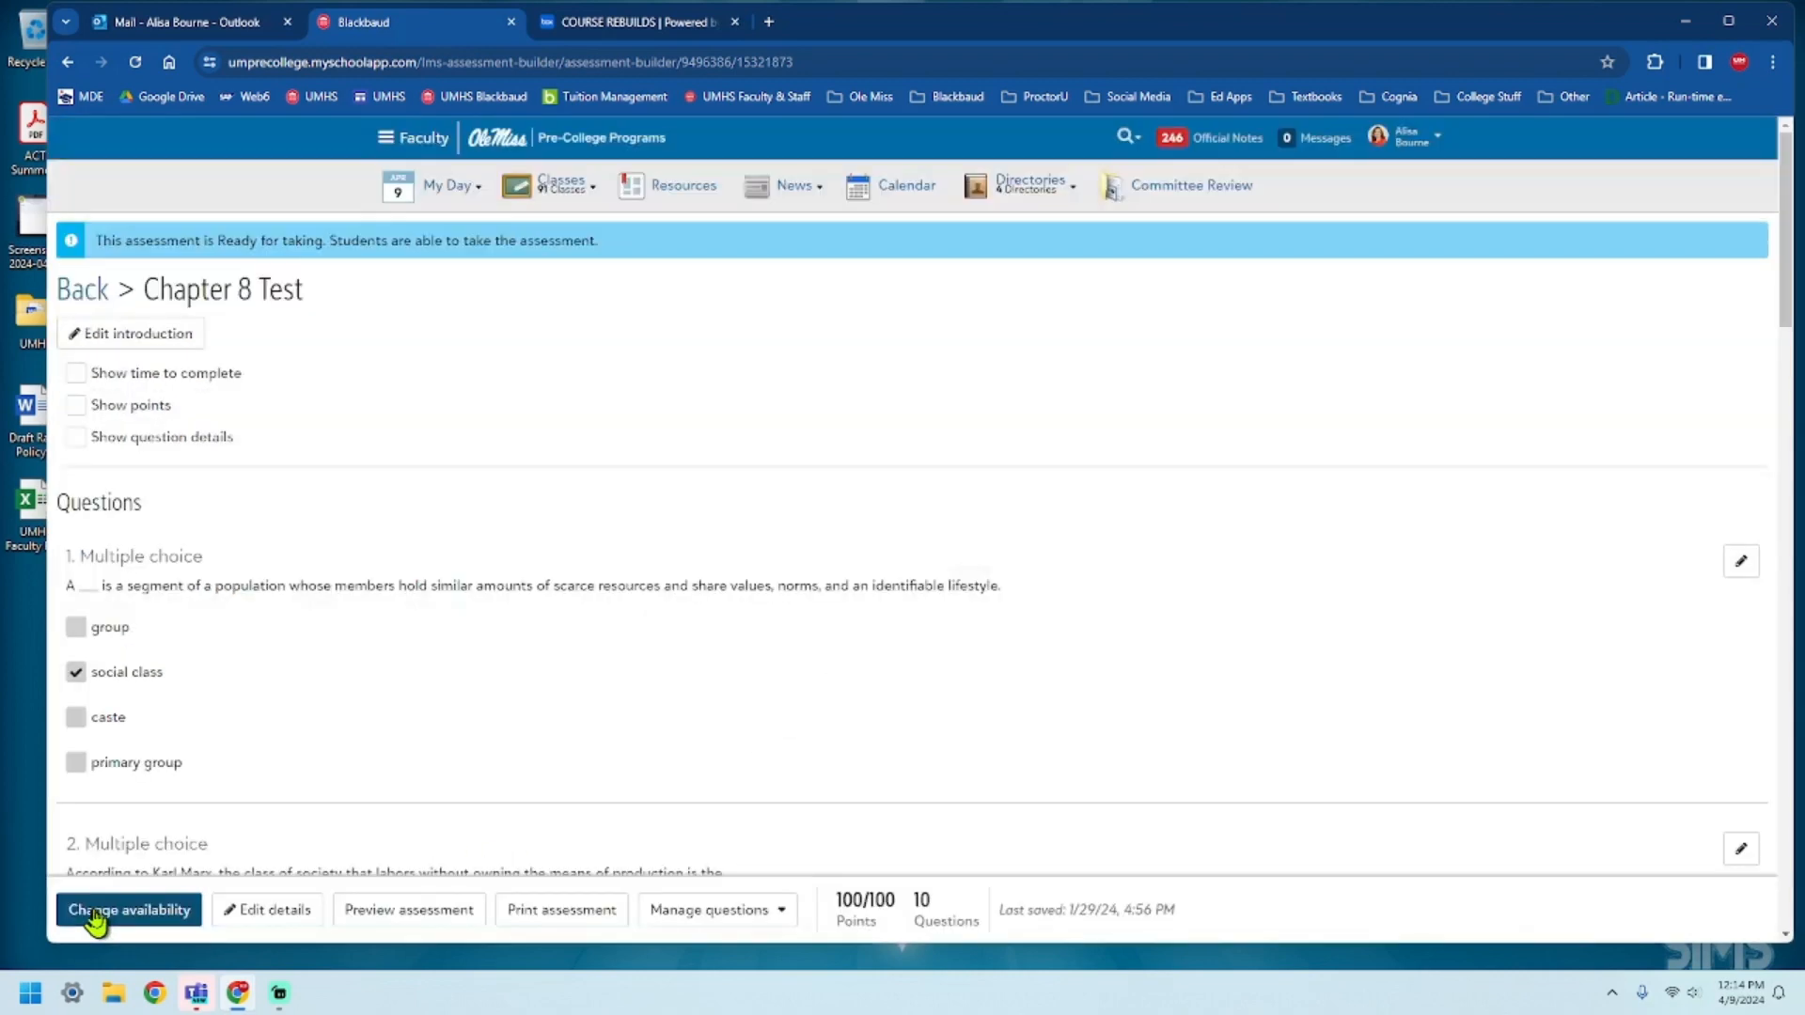
Leave the Chapter 8 Test and open the question banks list.
left_click(85, 291)
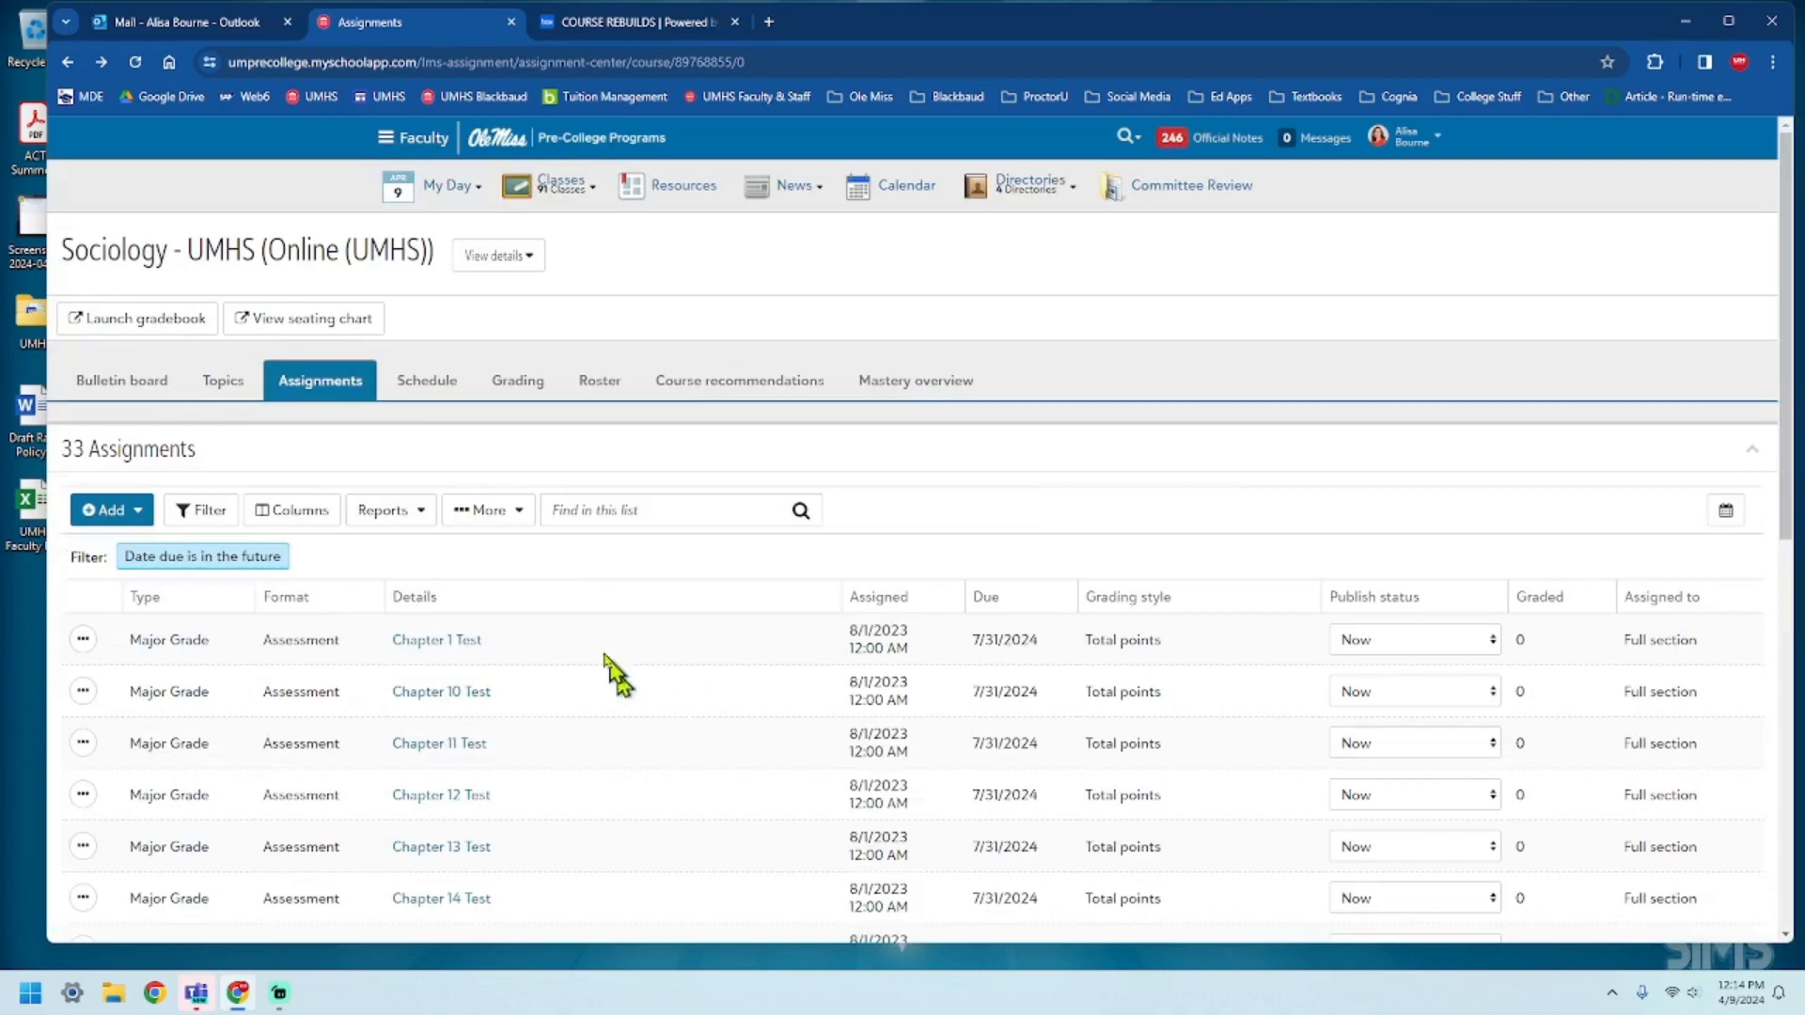
left_click(225, 386)
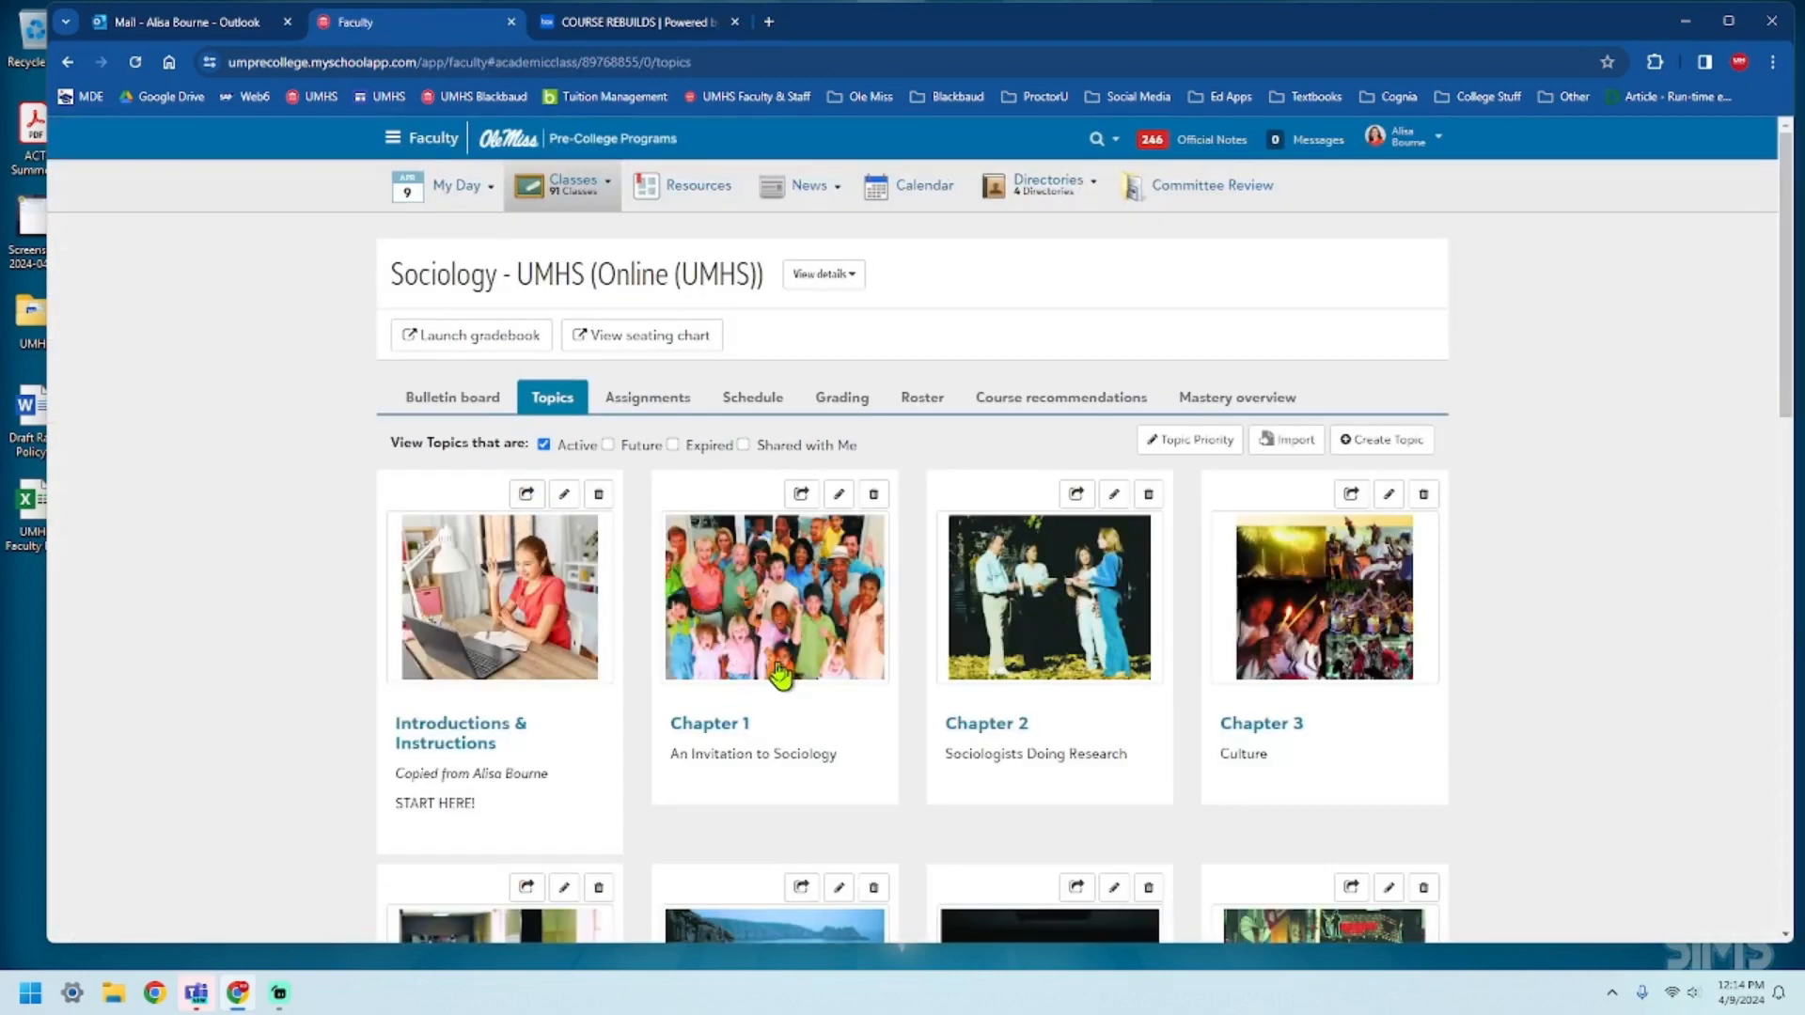
mouse_move(463, 193)
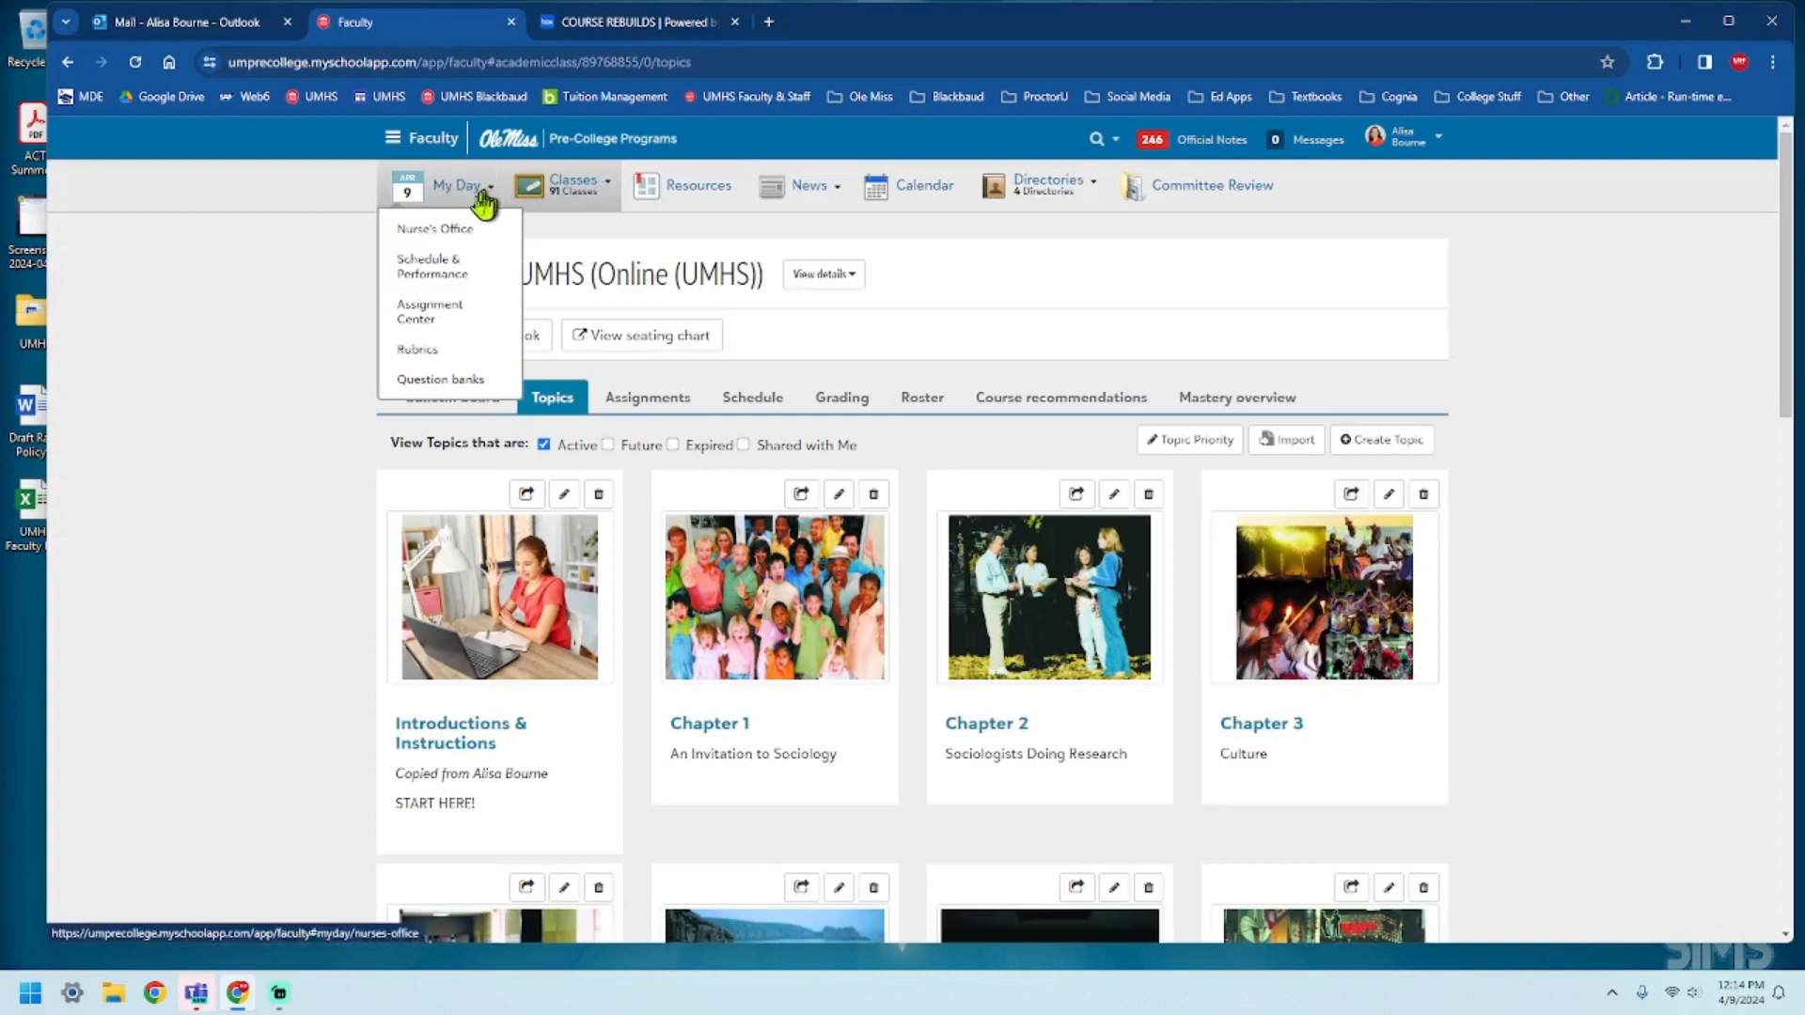
left_click(454, 383)
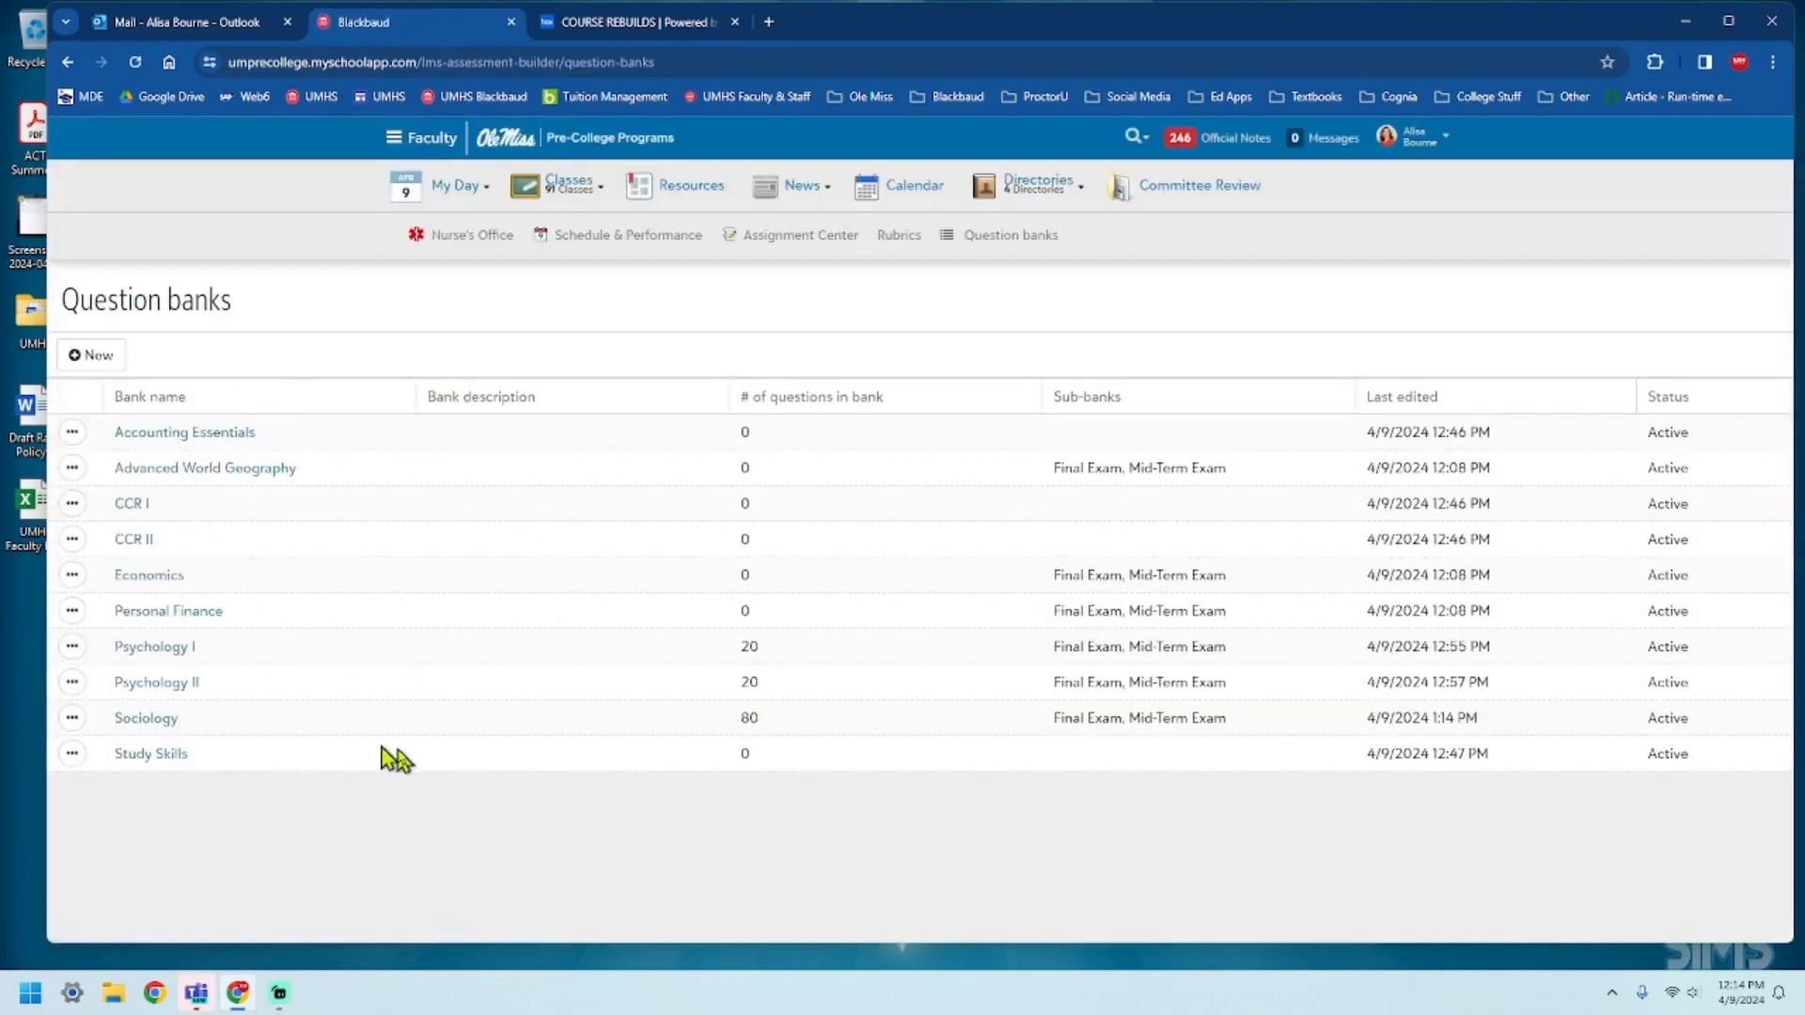
left_click(99, 357)
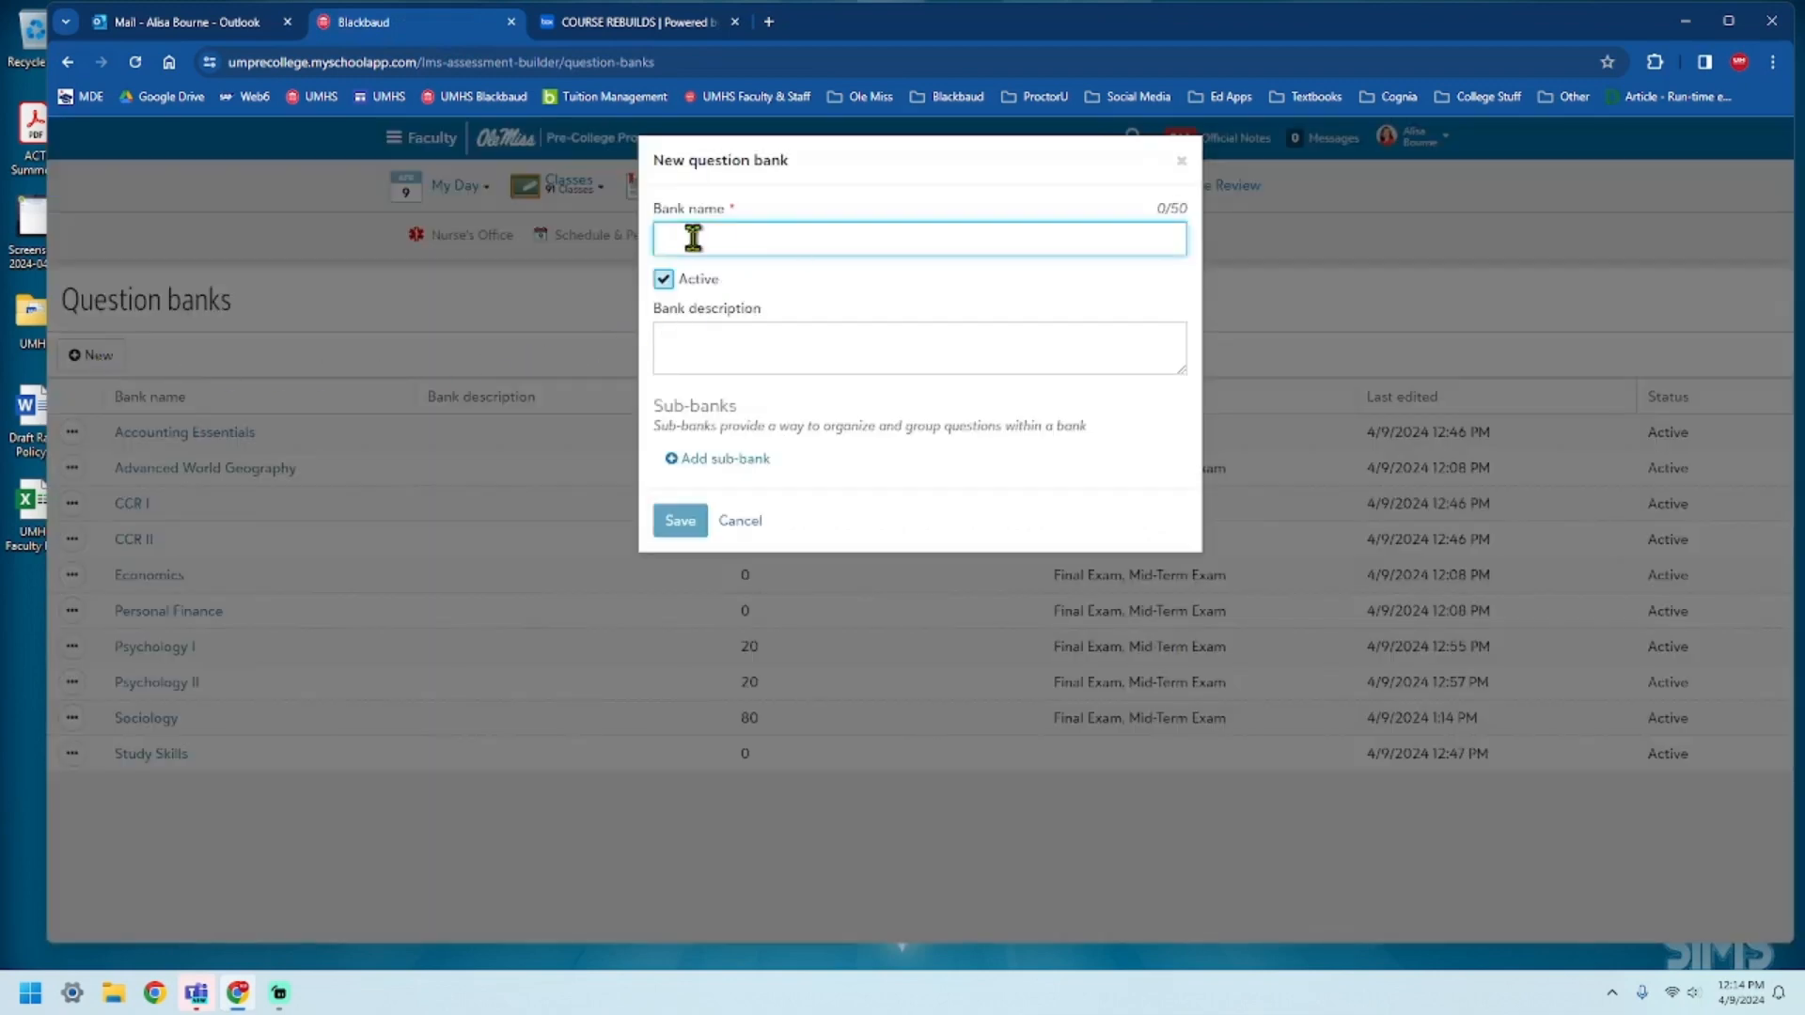
left_click(690, 525)
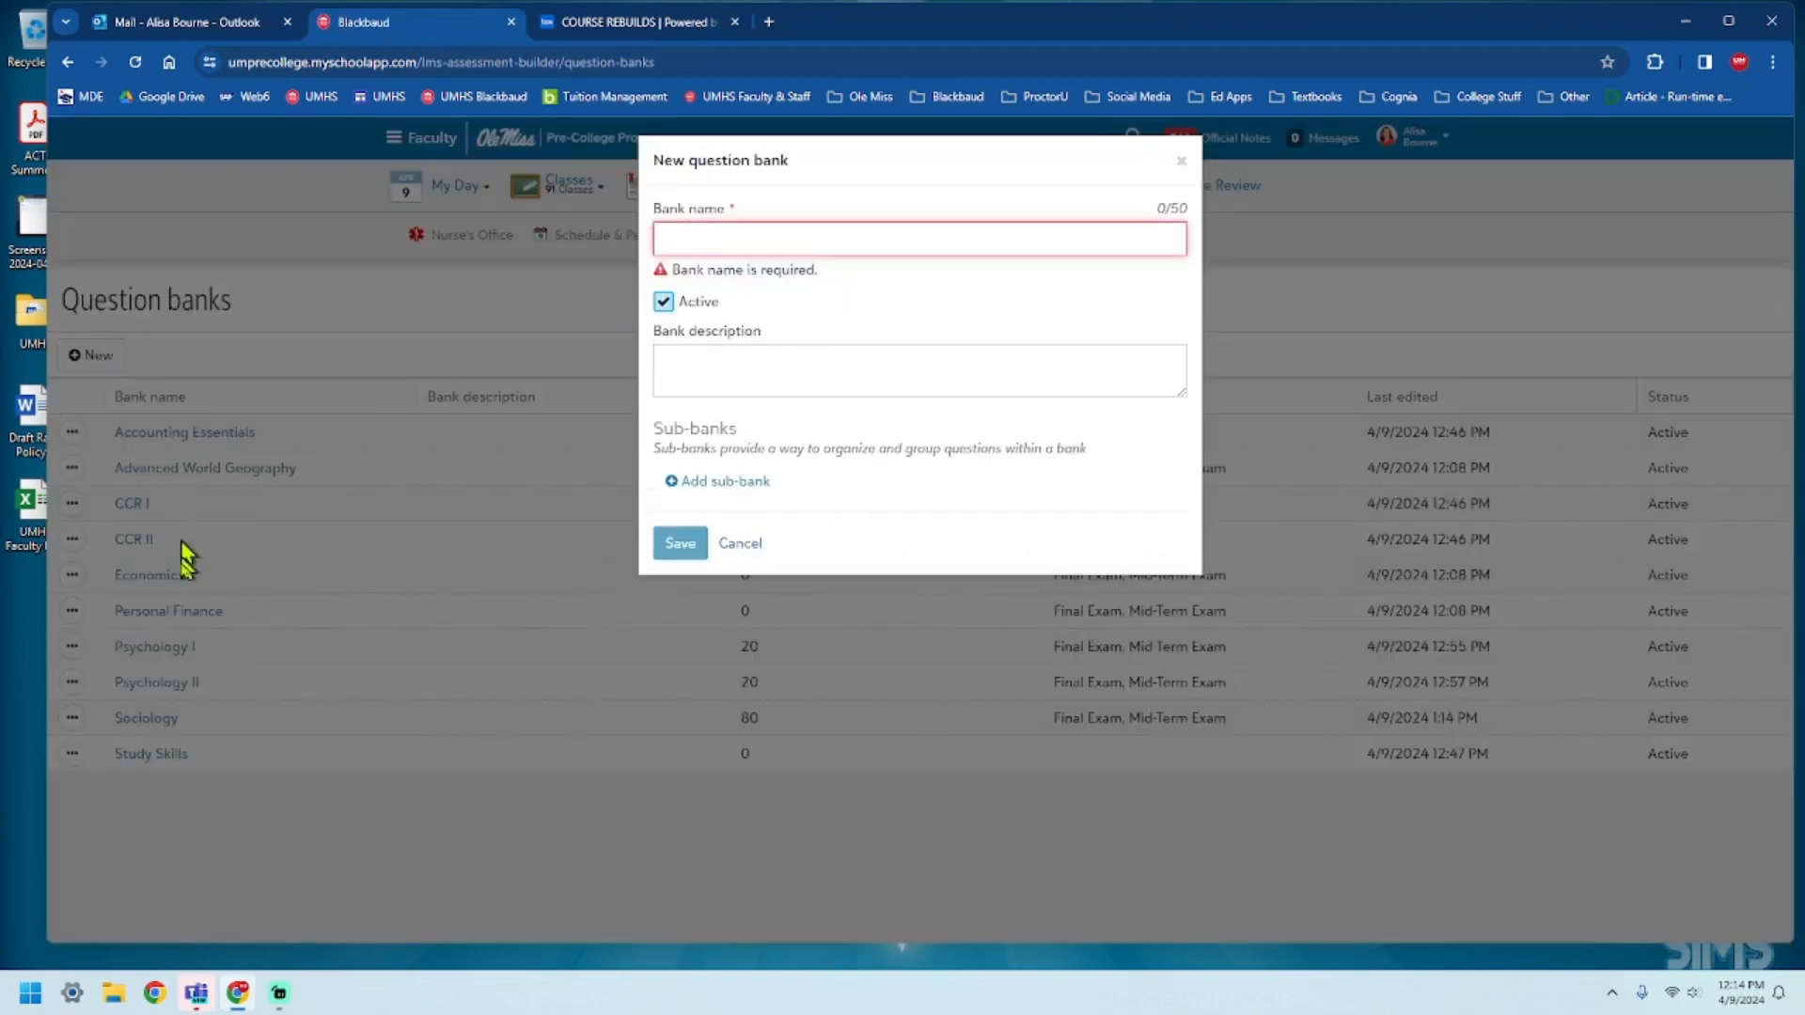
left_click(744, 545)
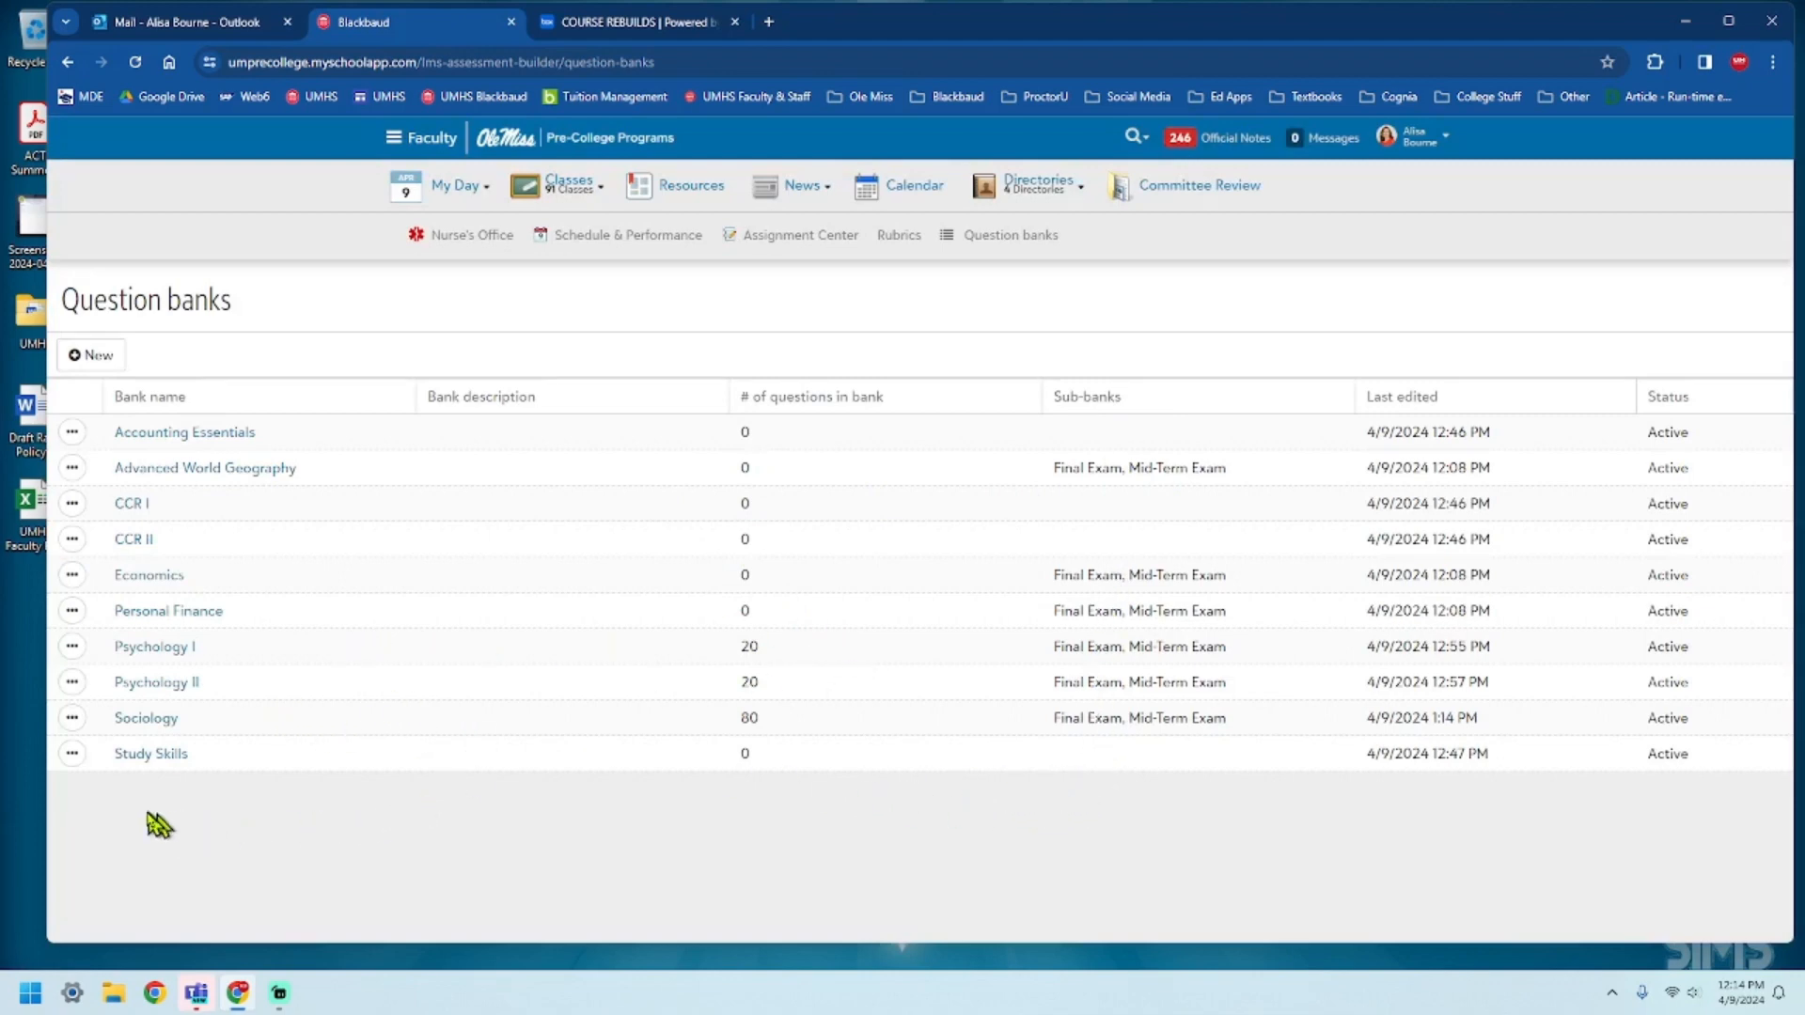
Edit the Study Skills question bank's details and add a sub-bank named Mid-Term Exam.
left_click(73, 755)
left_click(141, 785)
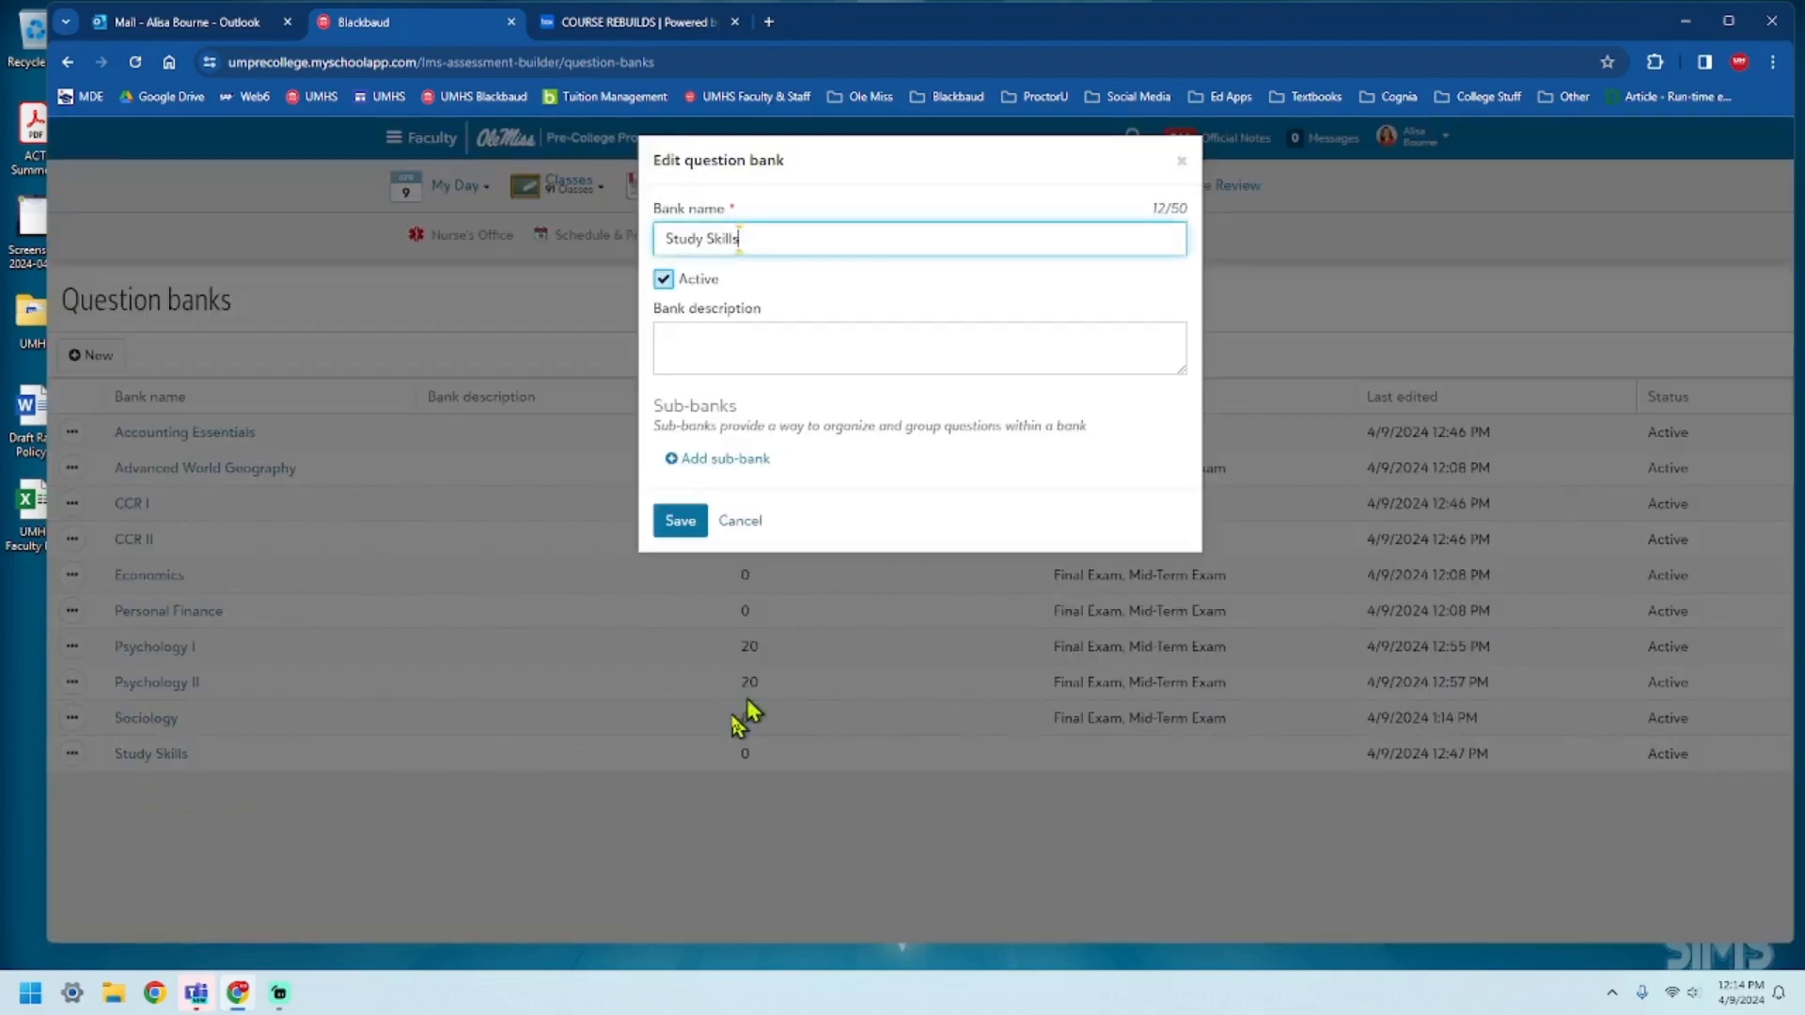
left_click(724, 461)
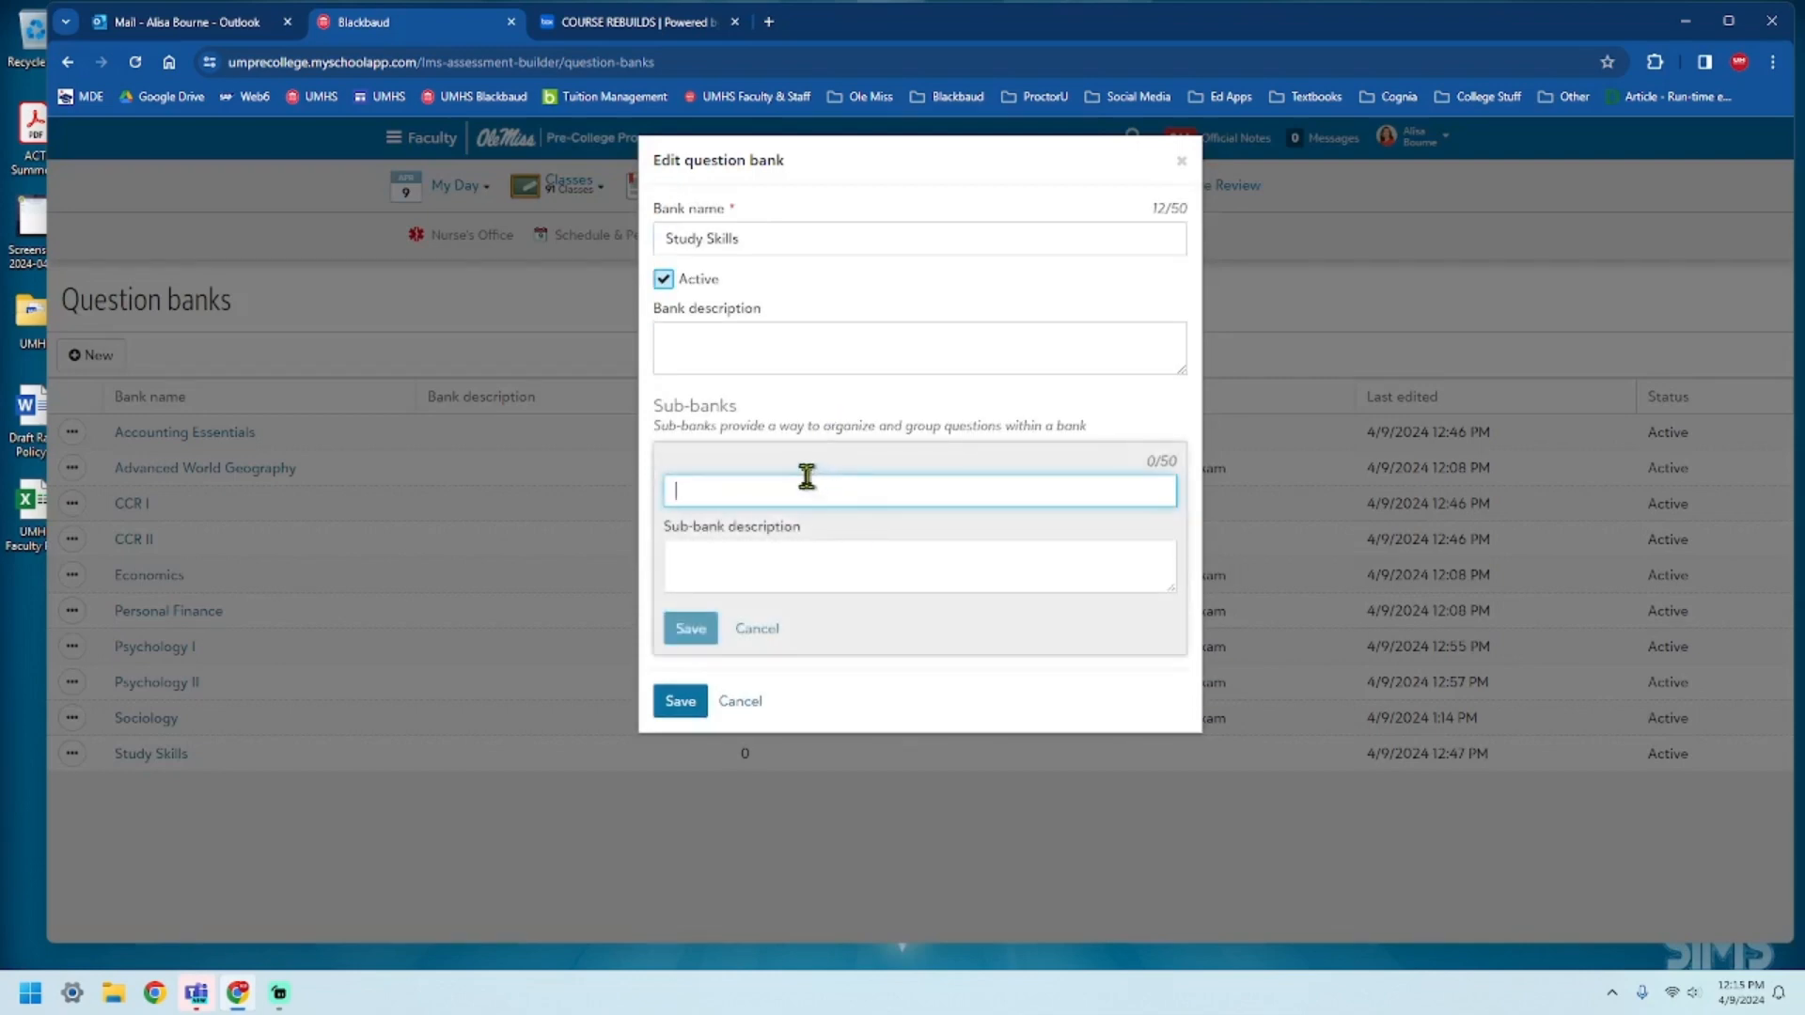
type("Mid-Term Exam")
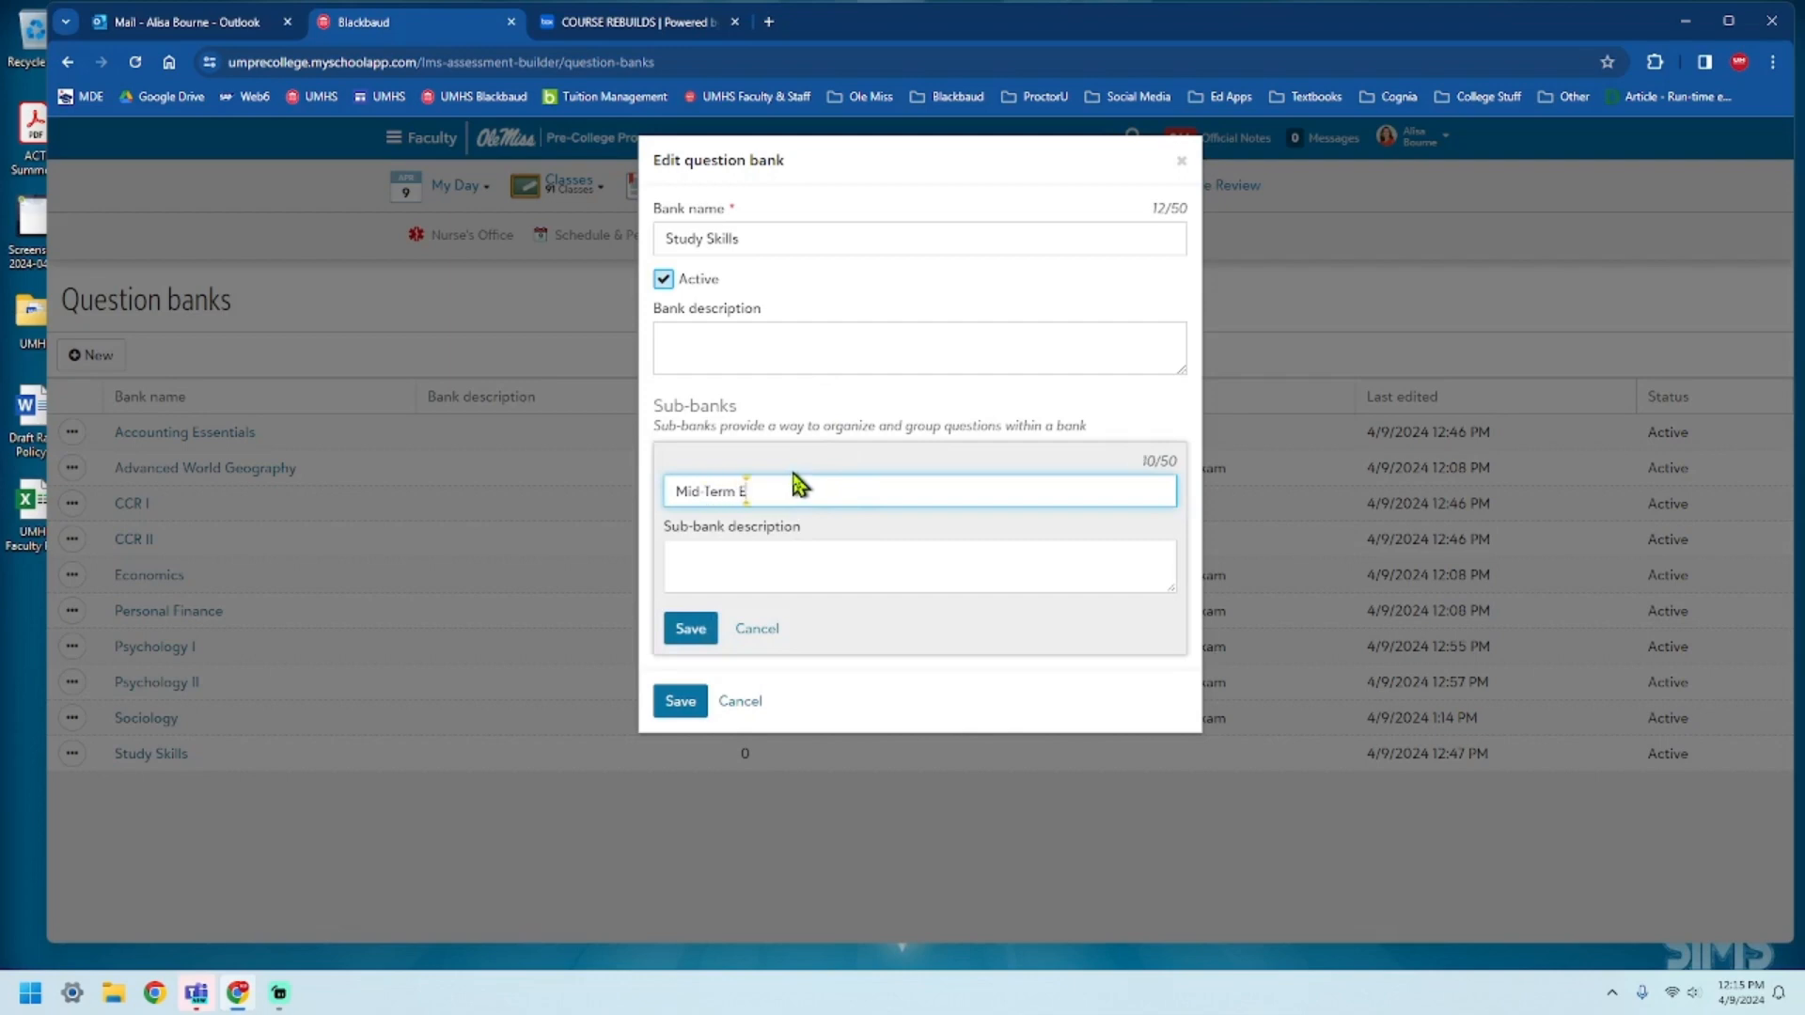
left_click(689, 627)
Add a second sub-bank named Final Exam to the Study Skills question bank and save the bank.
left_click(725, 515)
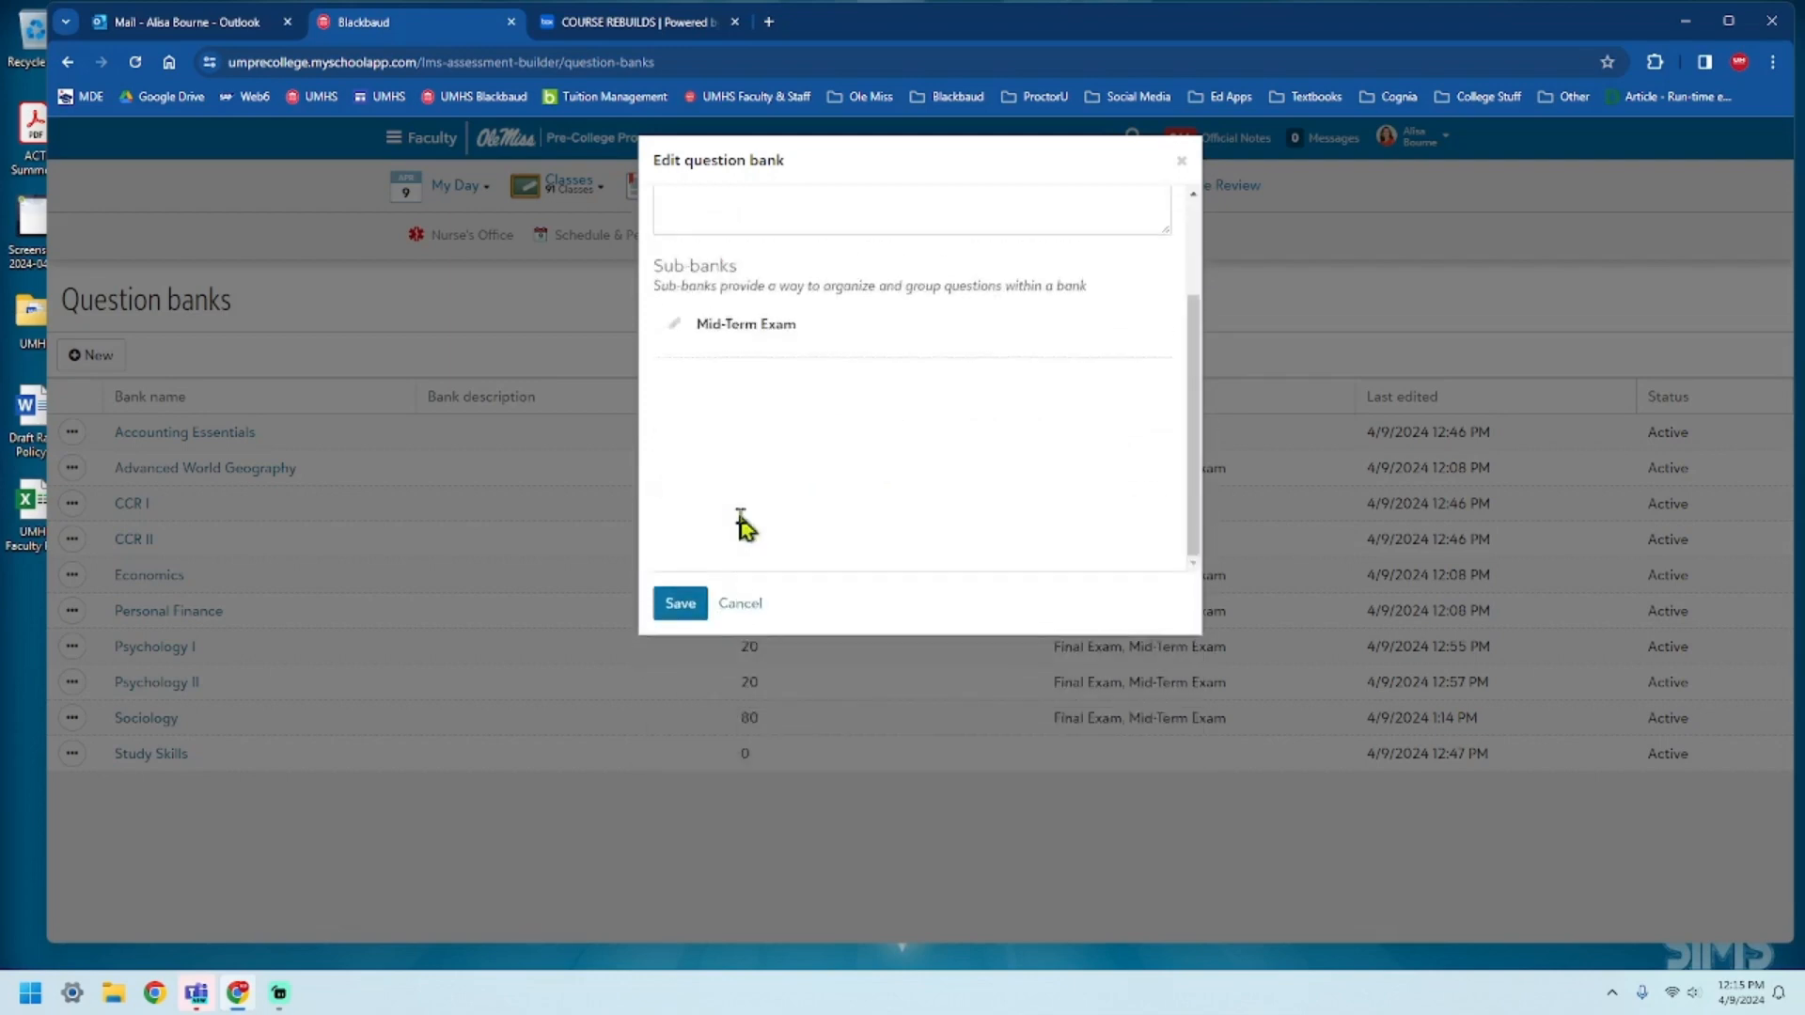
type("Final Exam")
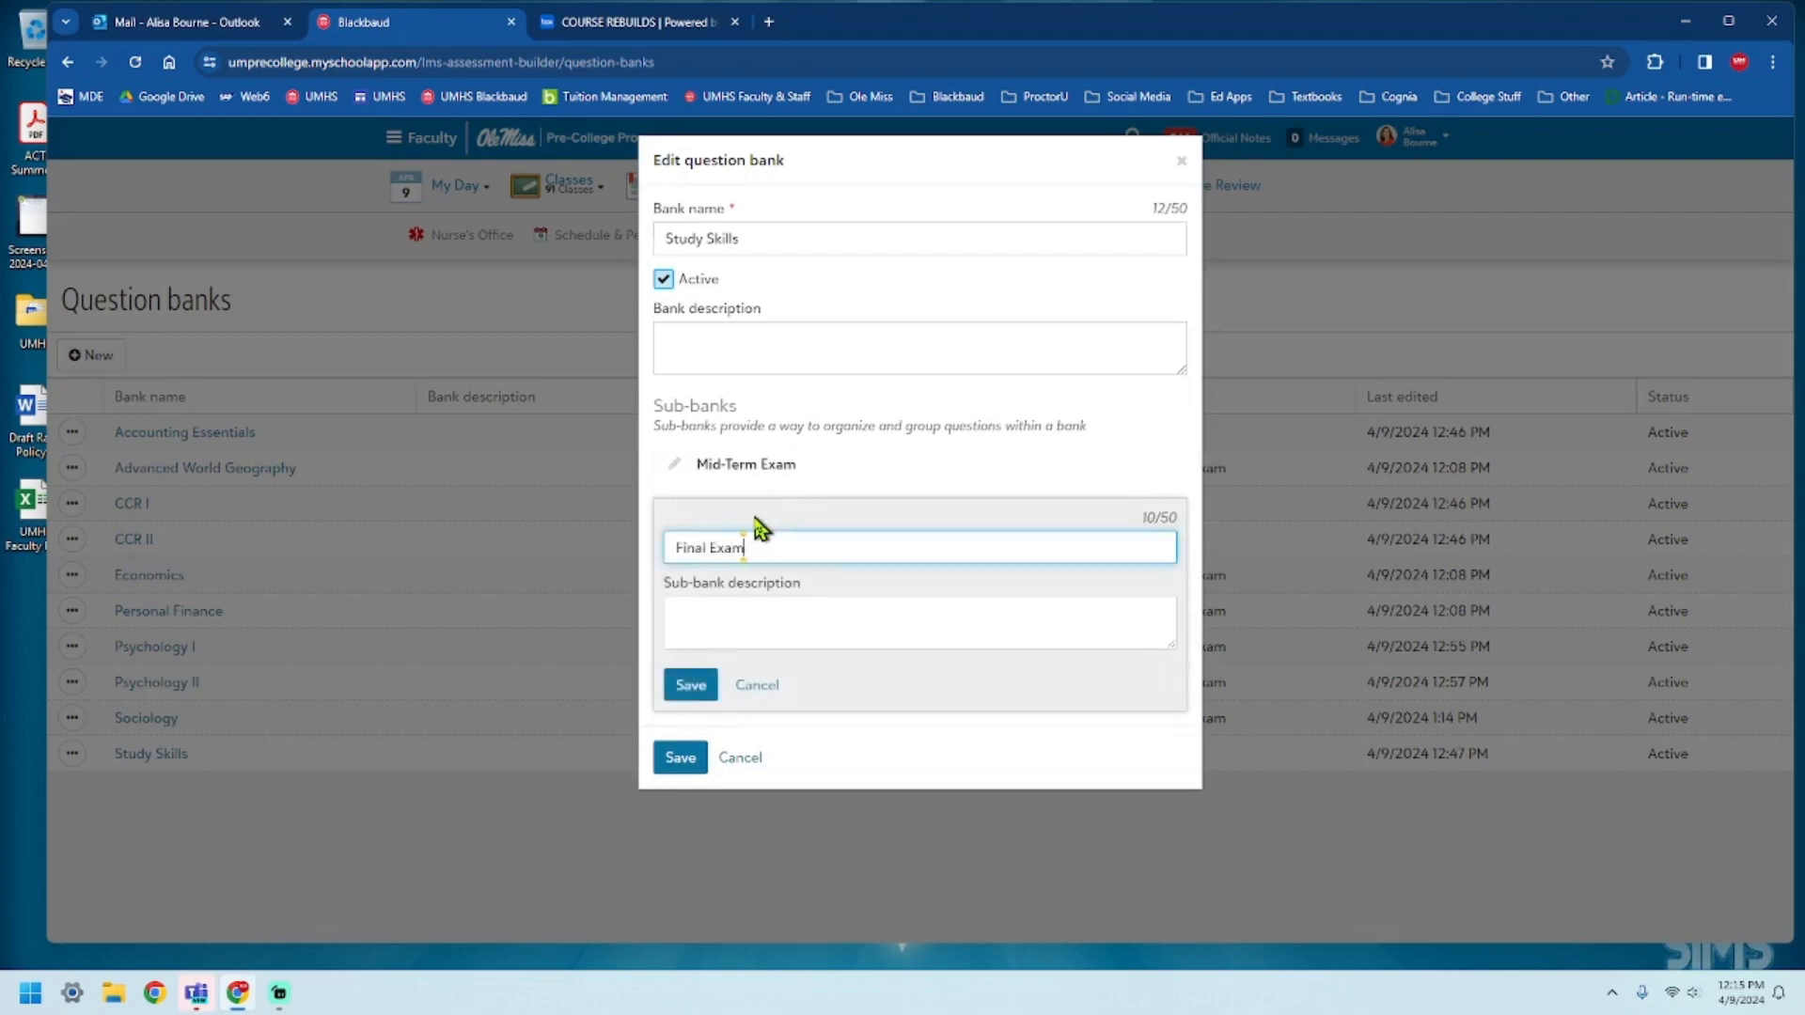
left_click(689, 685)
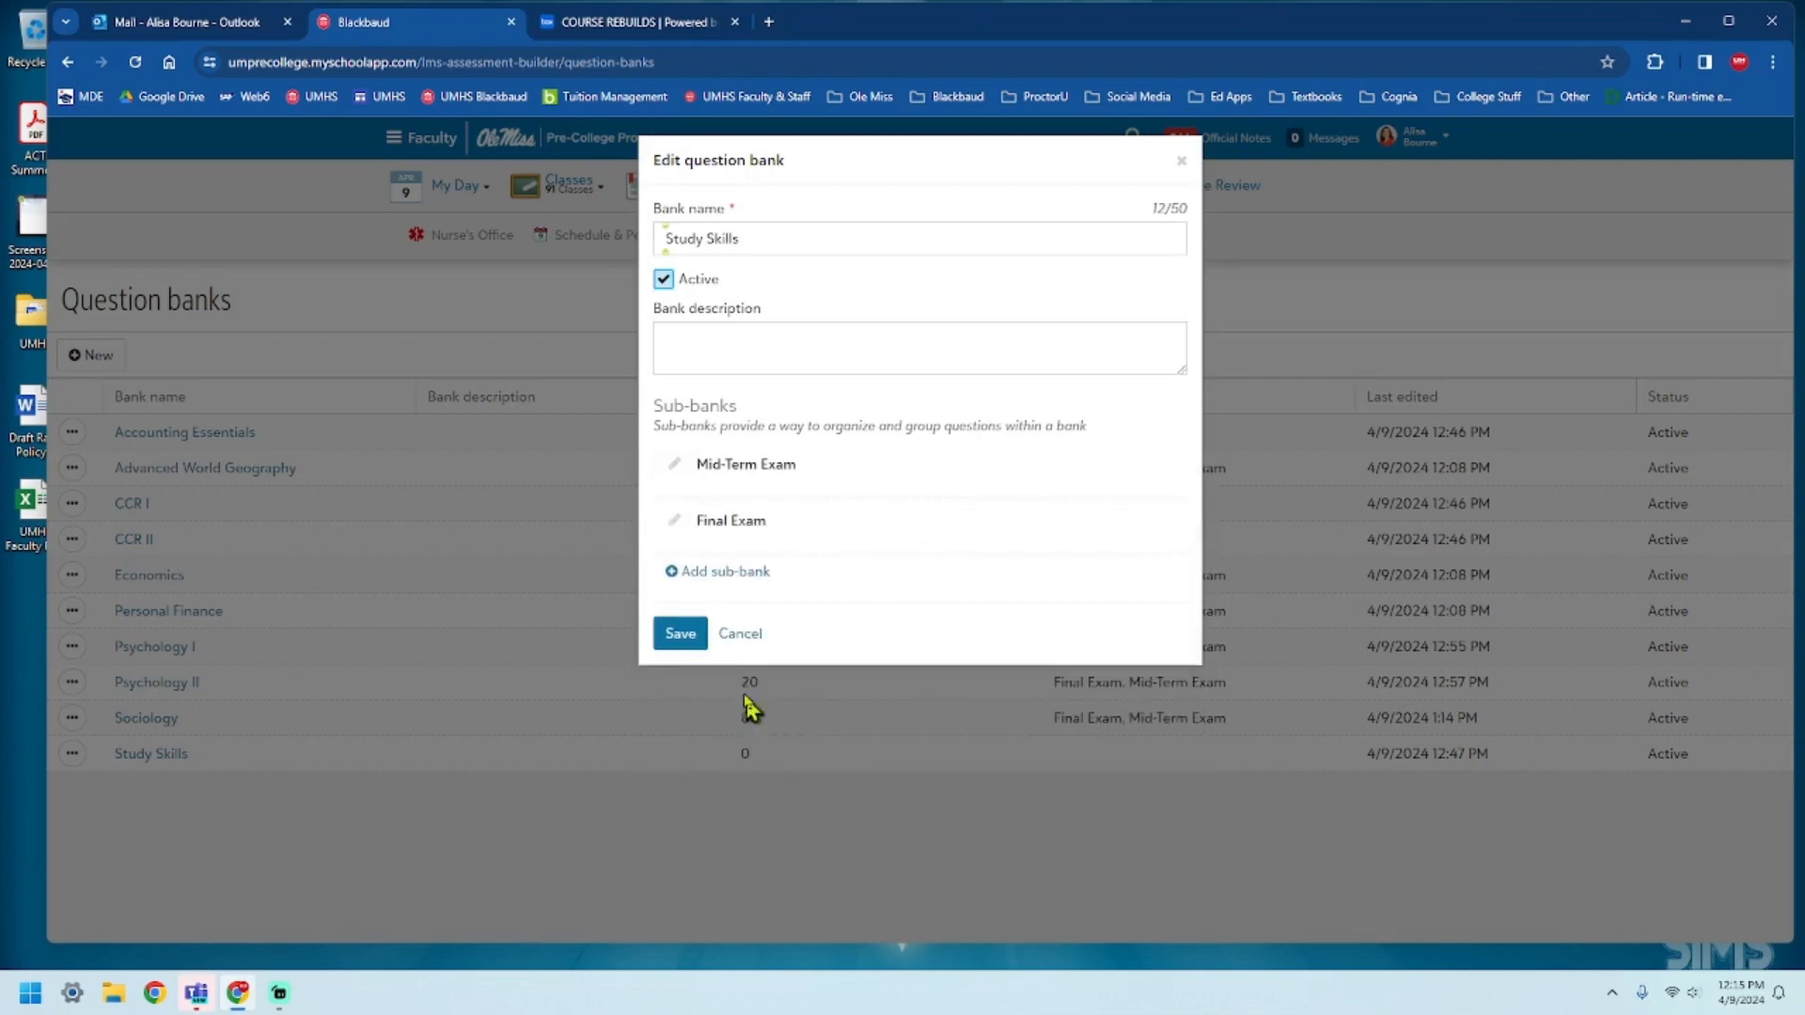
left_click(681, 634)
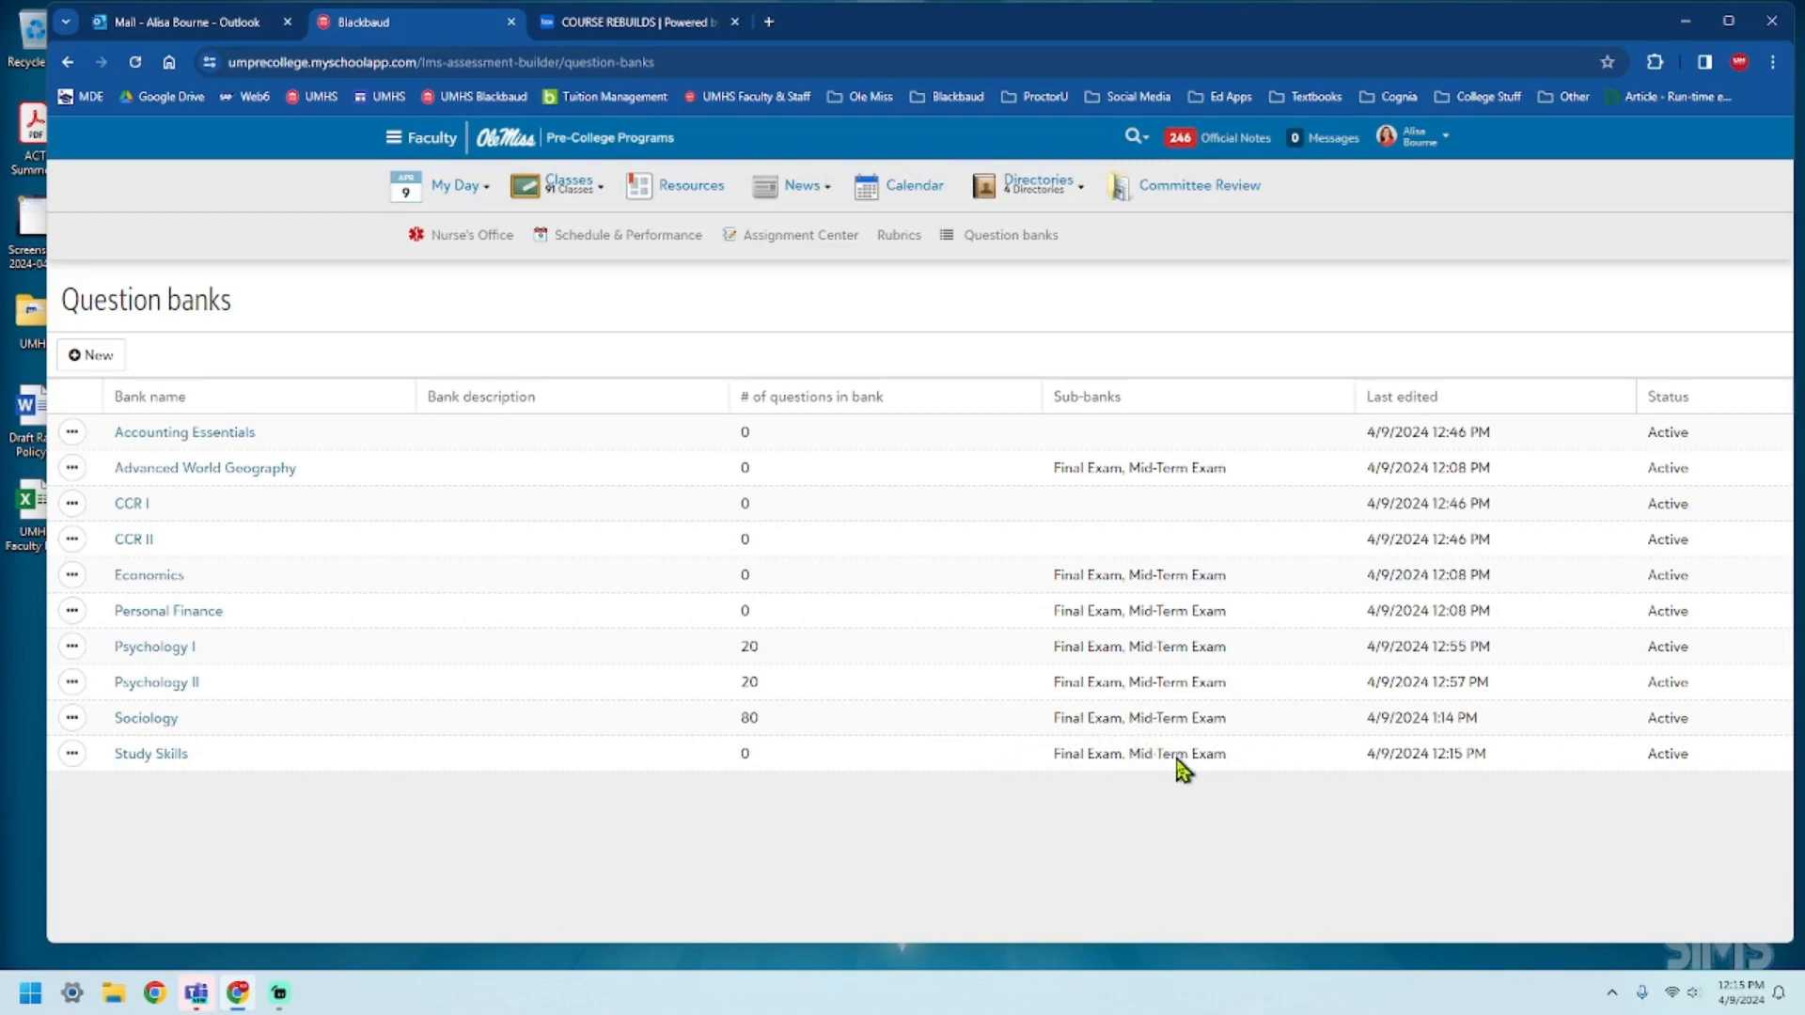
left_click(73, 755)
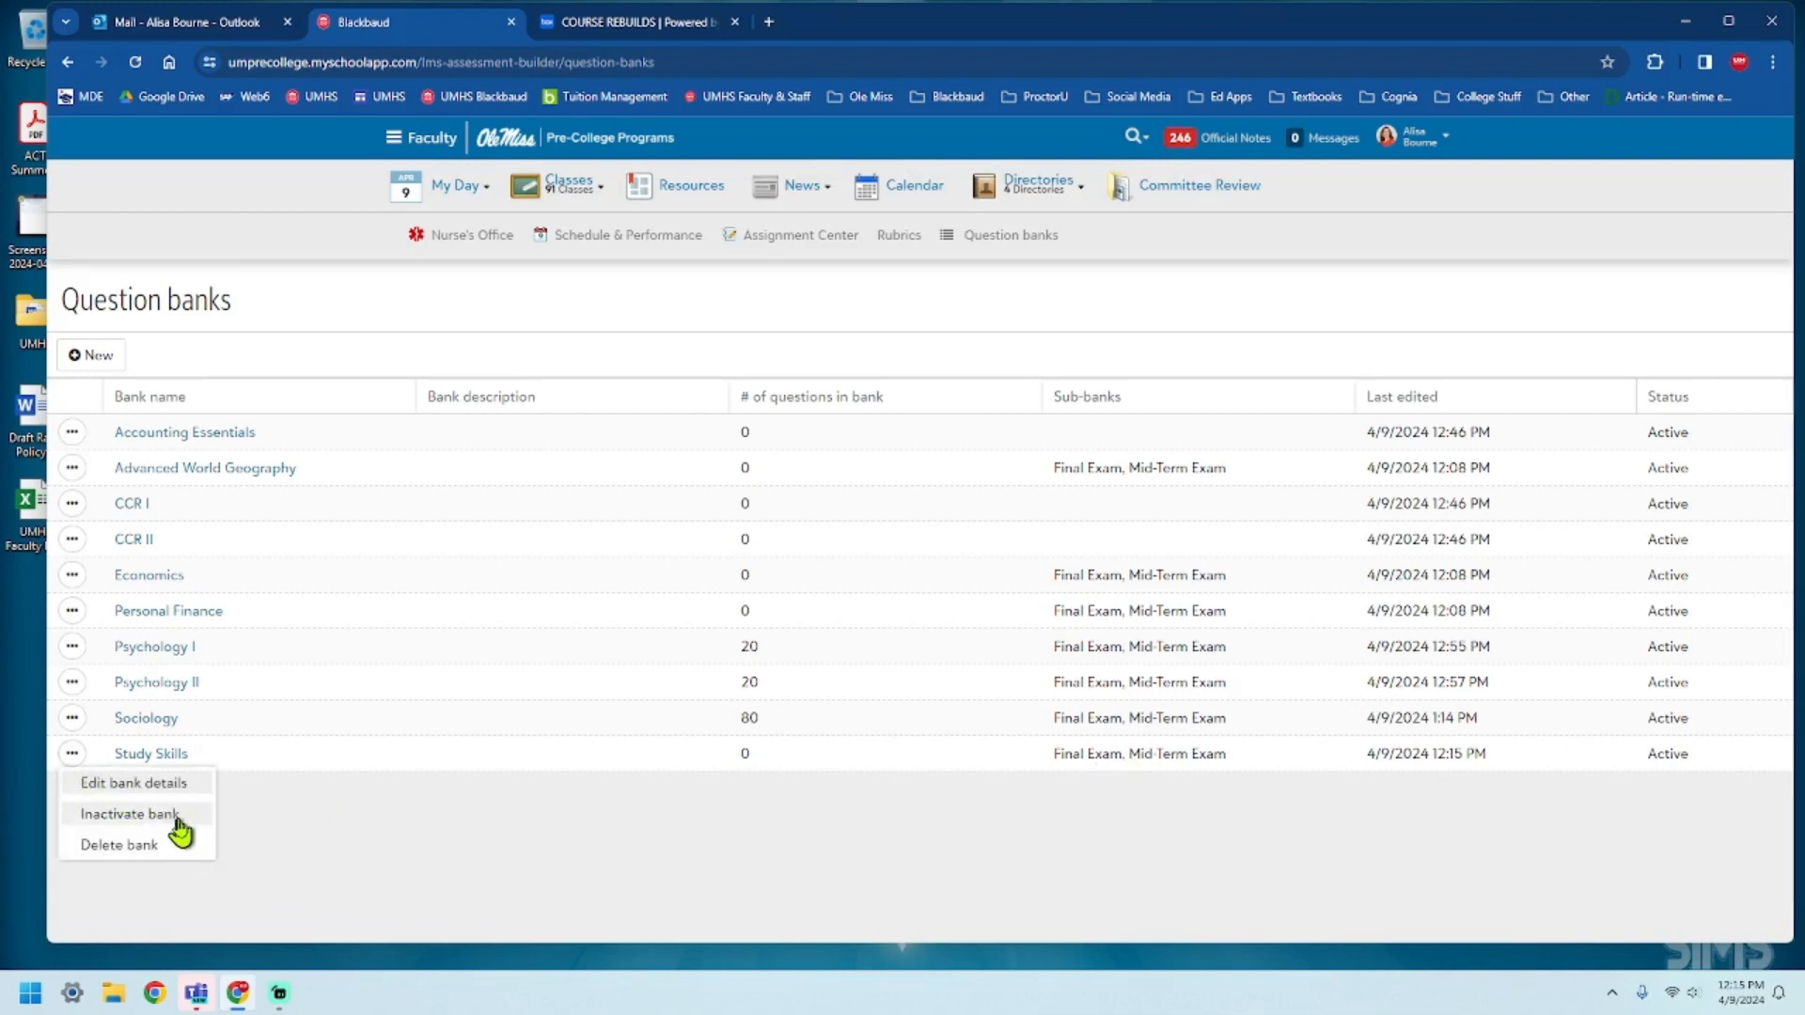
left_click(782, 904)
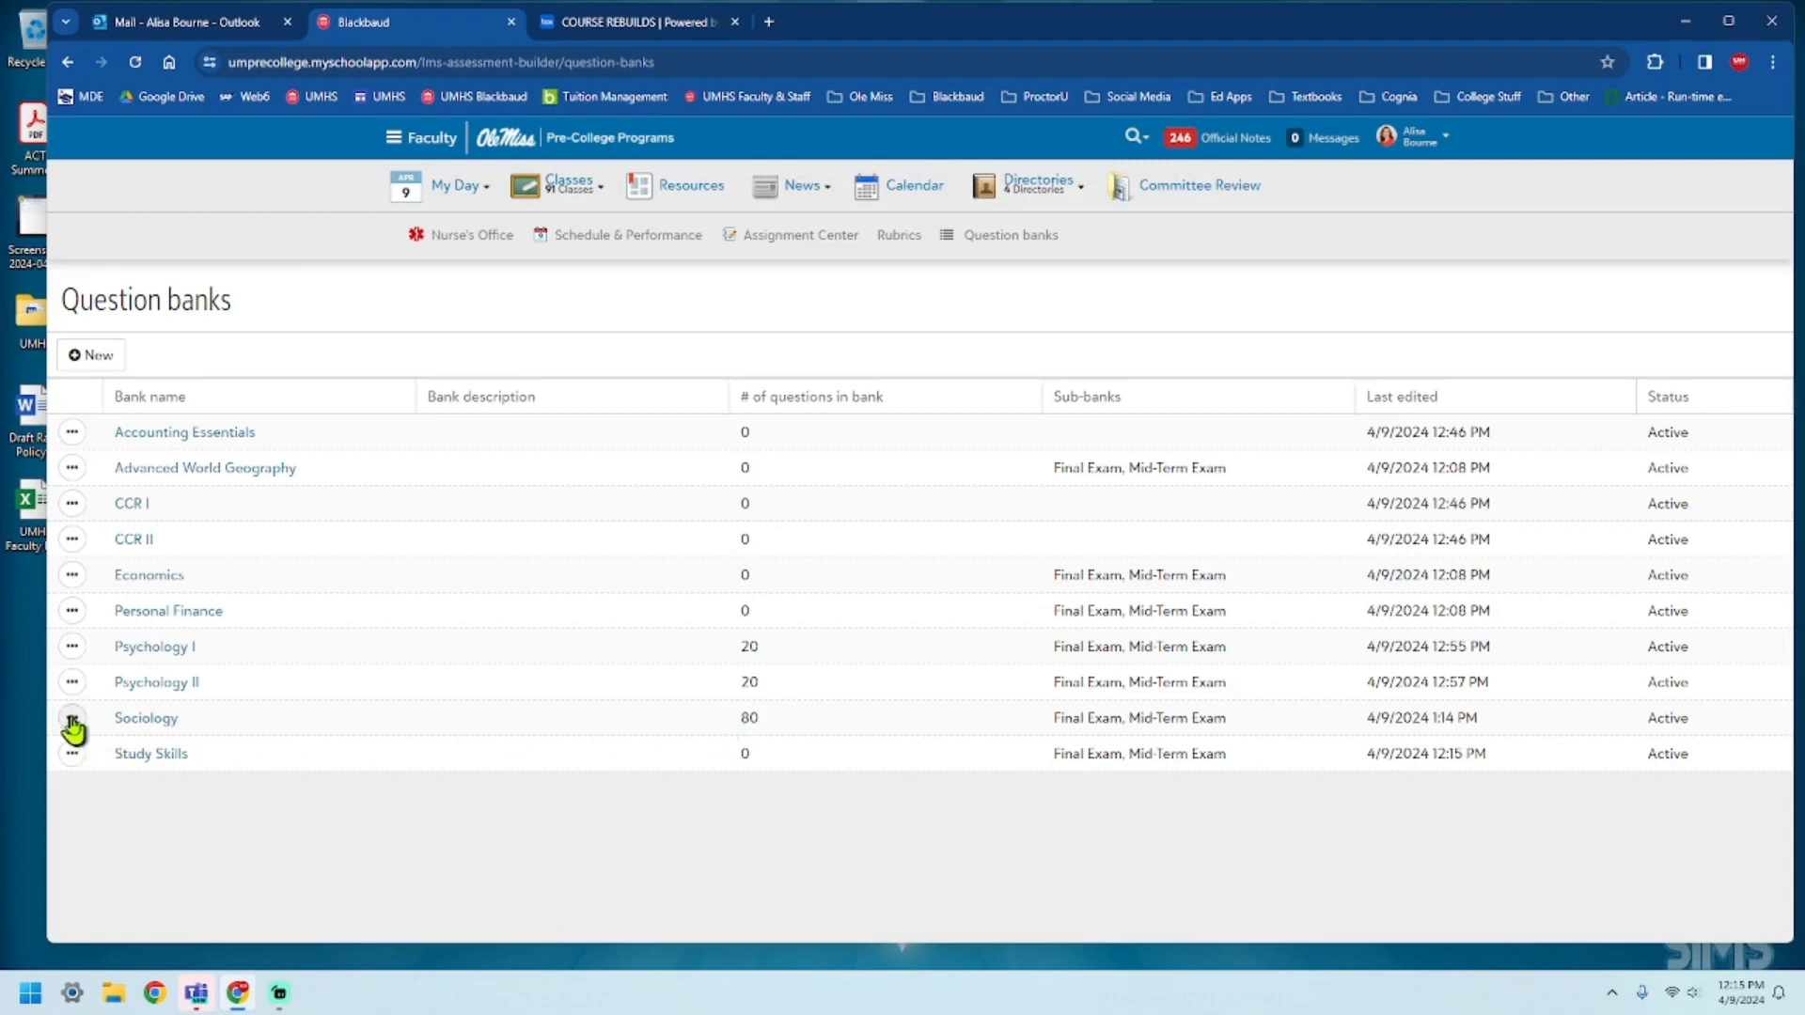
Open the Sociology question bank and look through the Mid-Term Exam sub-bank's questions and the actions available for its first question.
left_click(146, 719)
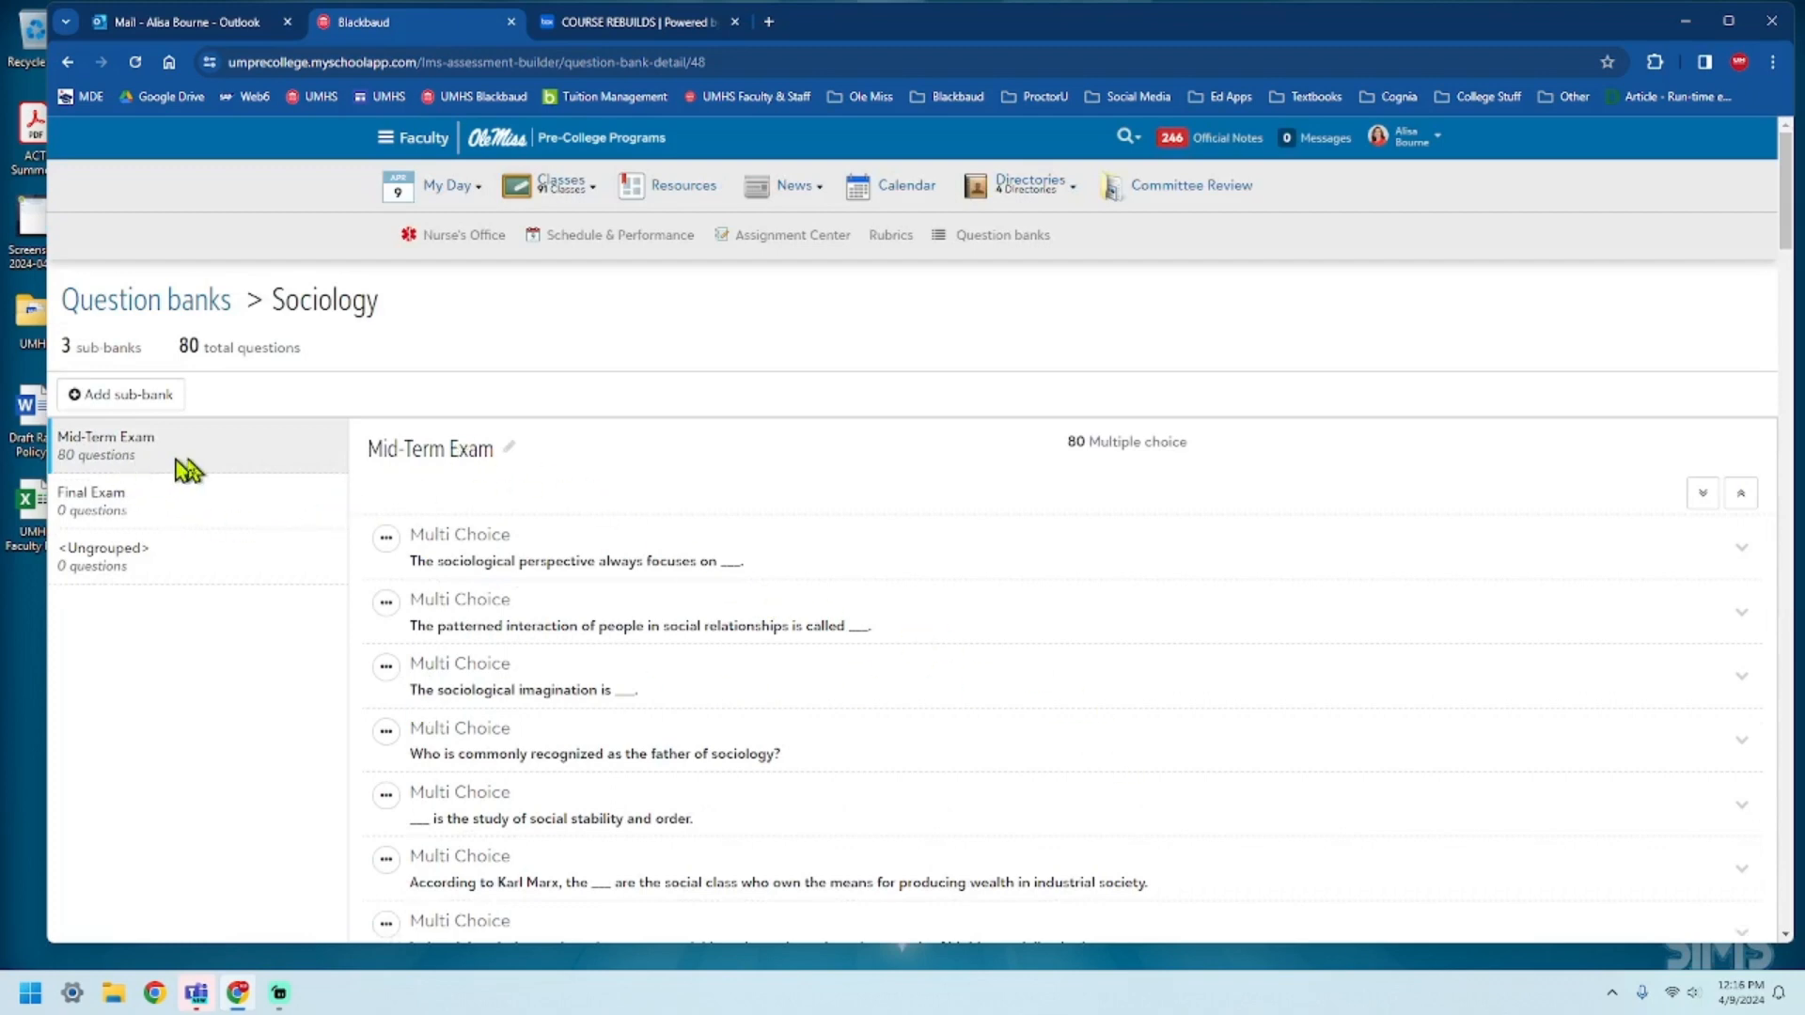
scroll(644, 568, "down", 5)
scroll(658, 610, "down", 20)
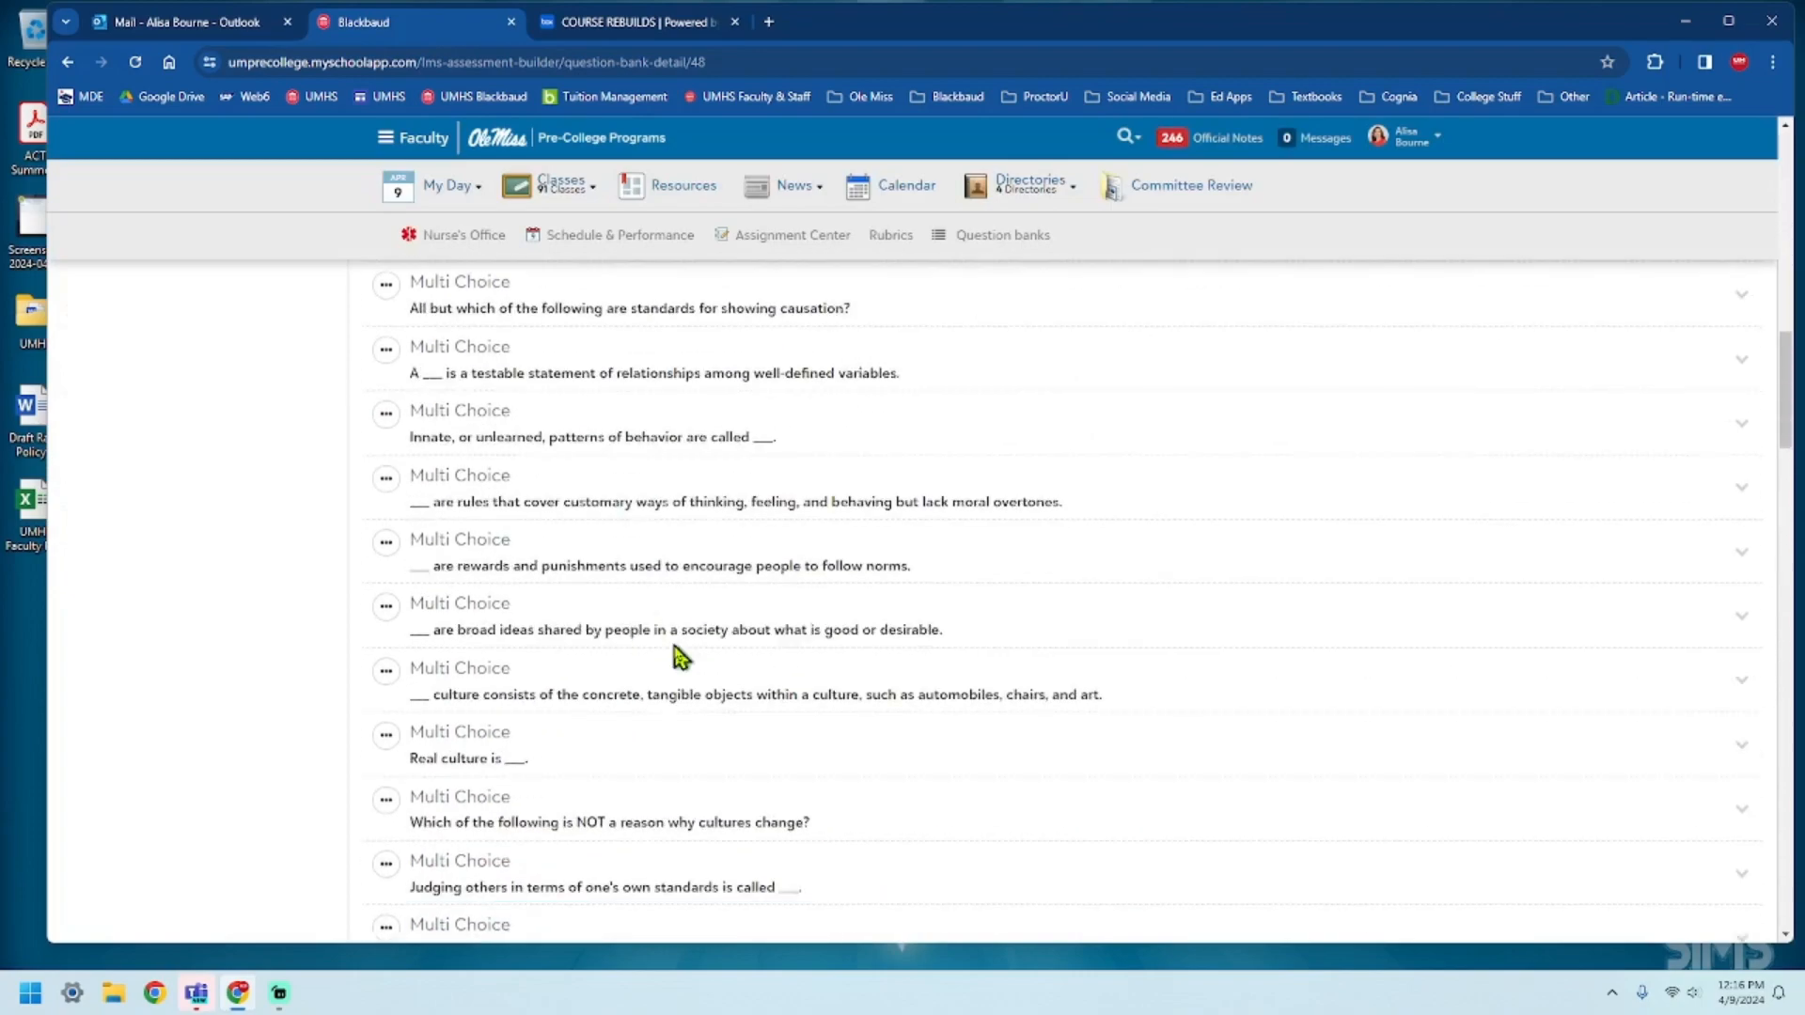
scroll(714, 700, "down", 13)
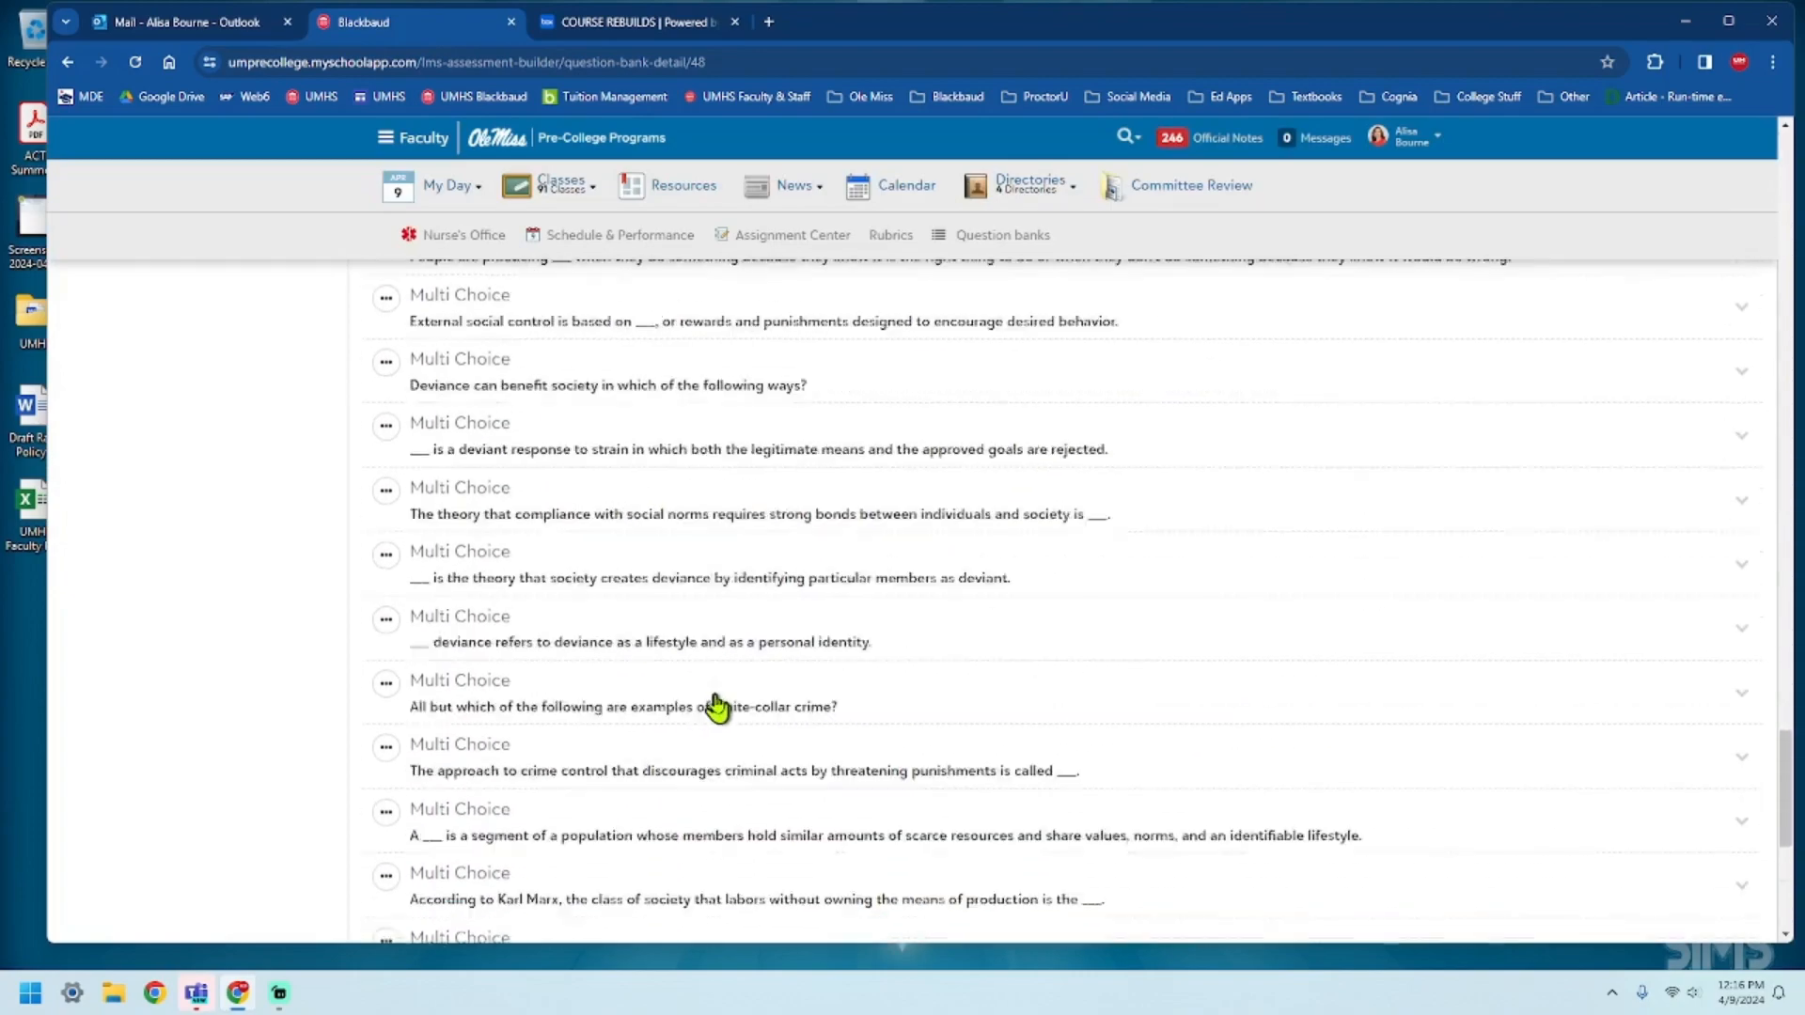
scroll(752, 728, "up", 8)
scroll(771, 740, "up", 15)
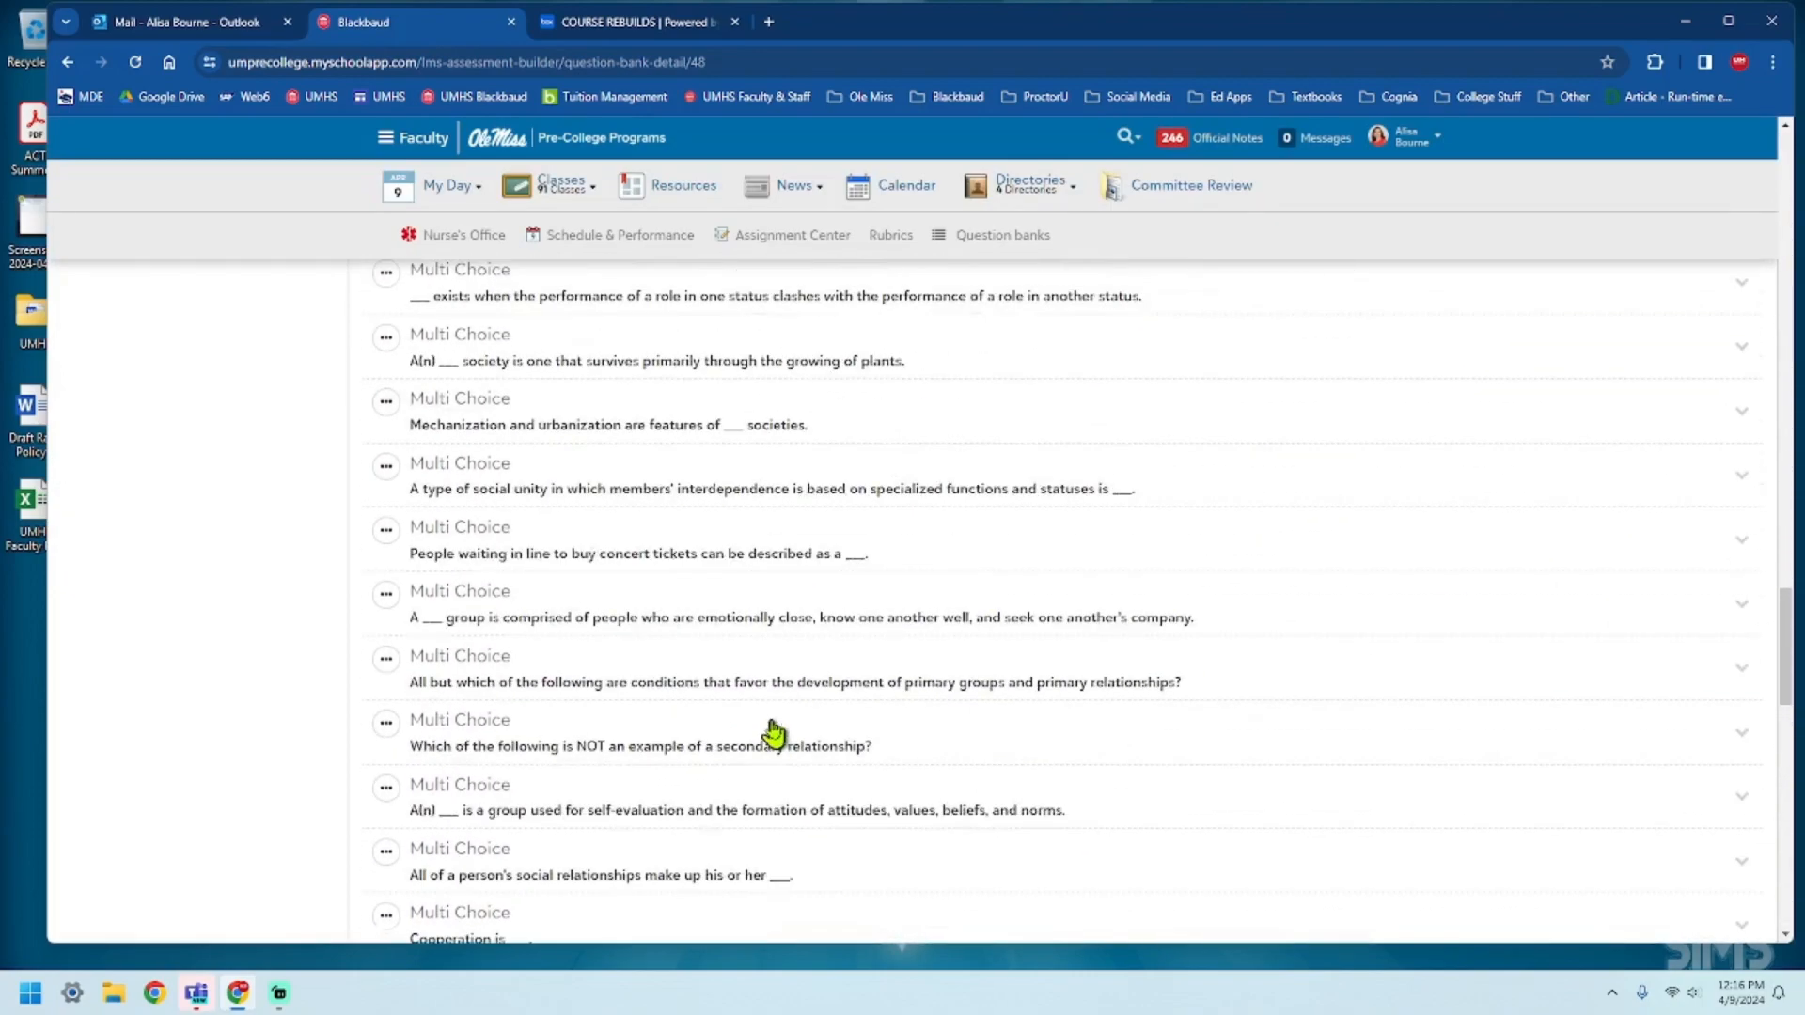
scroll(812, 722, "up", 15)
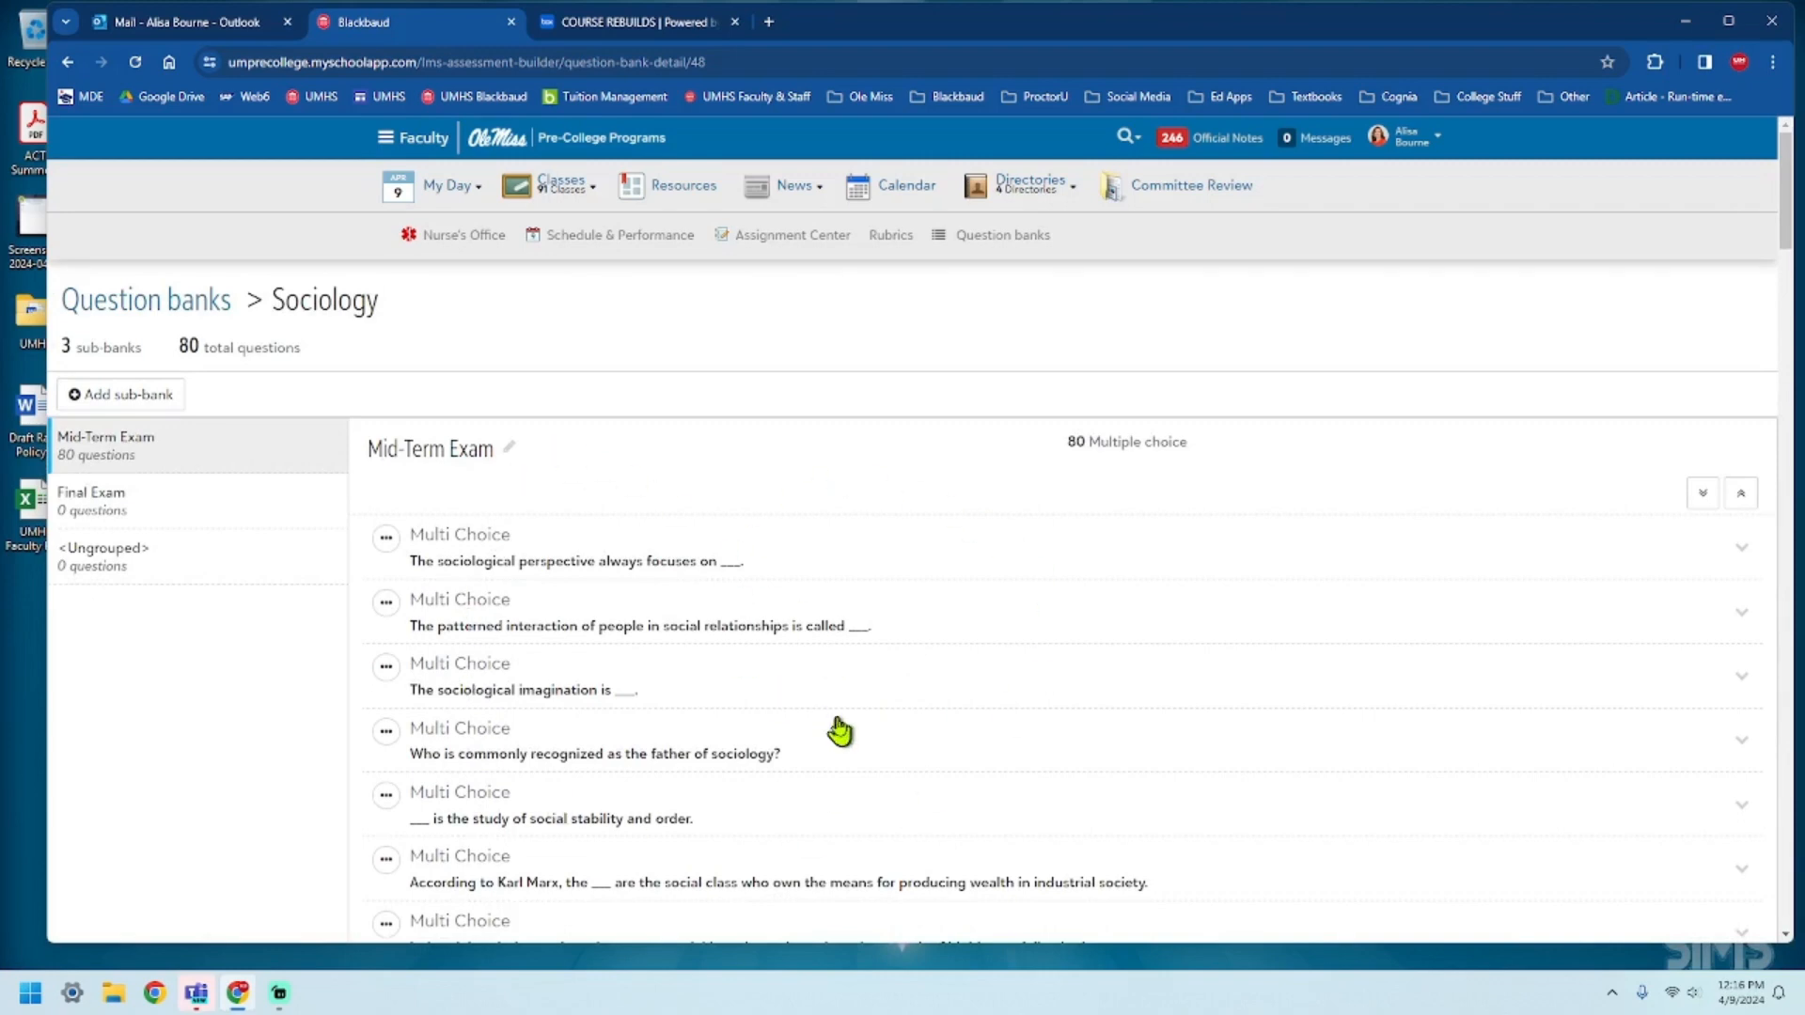
left_click(386, 540)
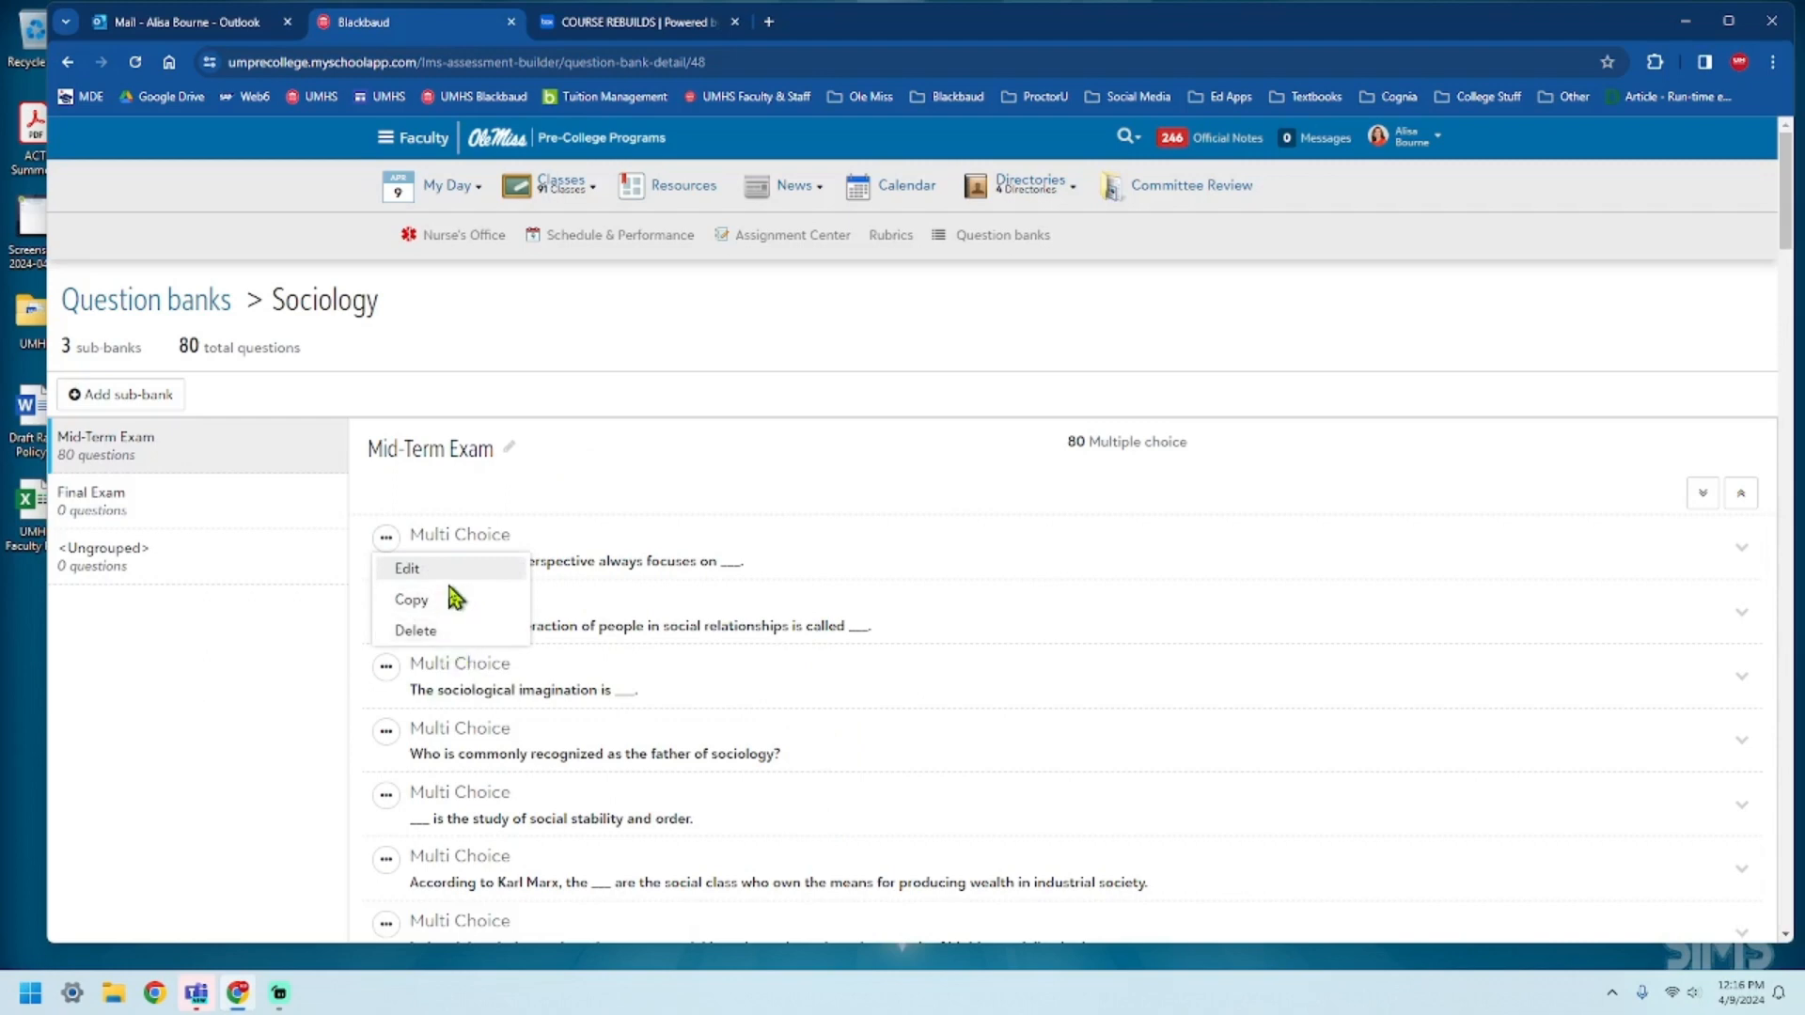
left_click(225, 674)
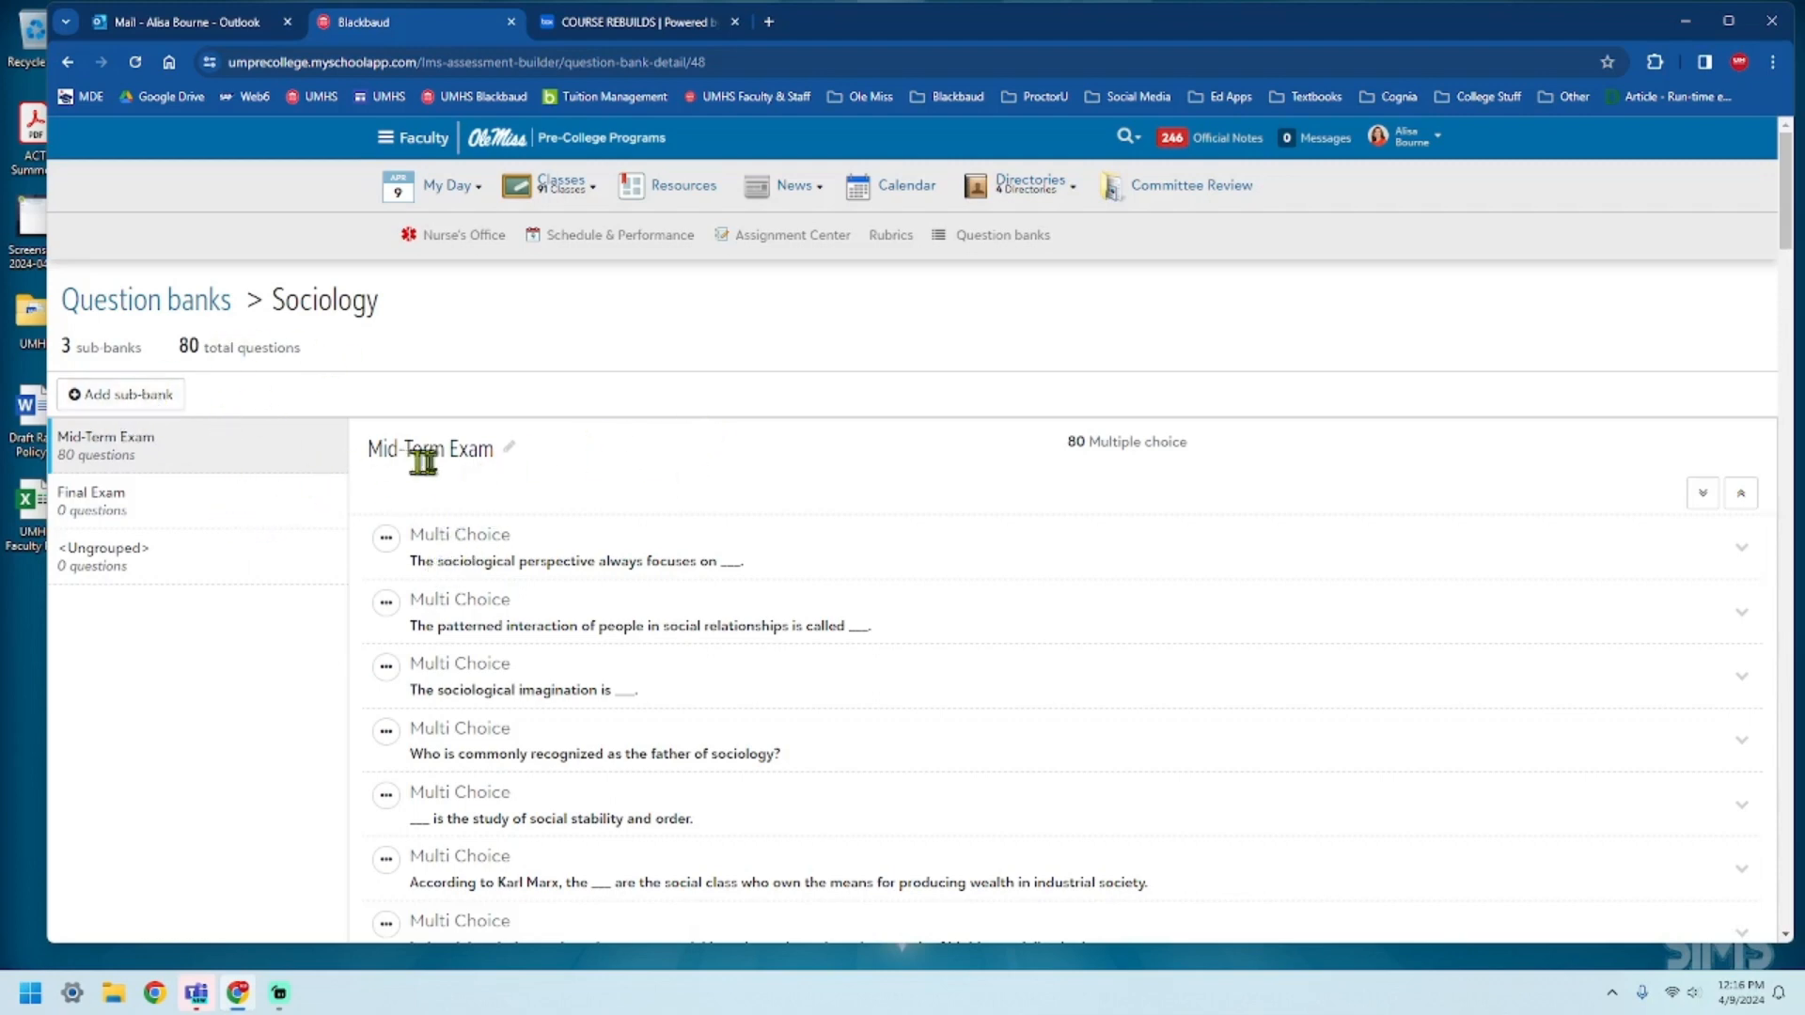
Return to the class schedule and open the assignments of the Sociology - UMHS course.
mouse_move(452, 194)
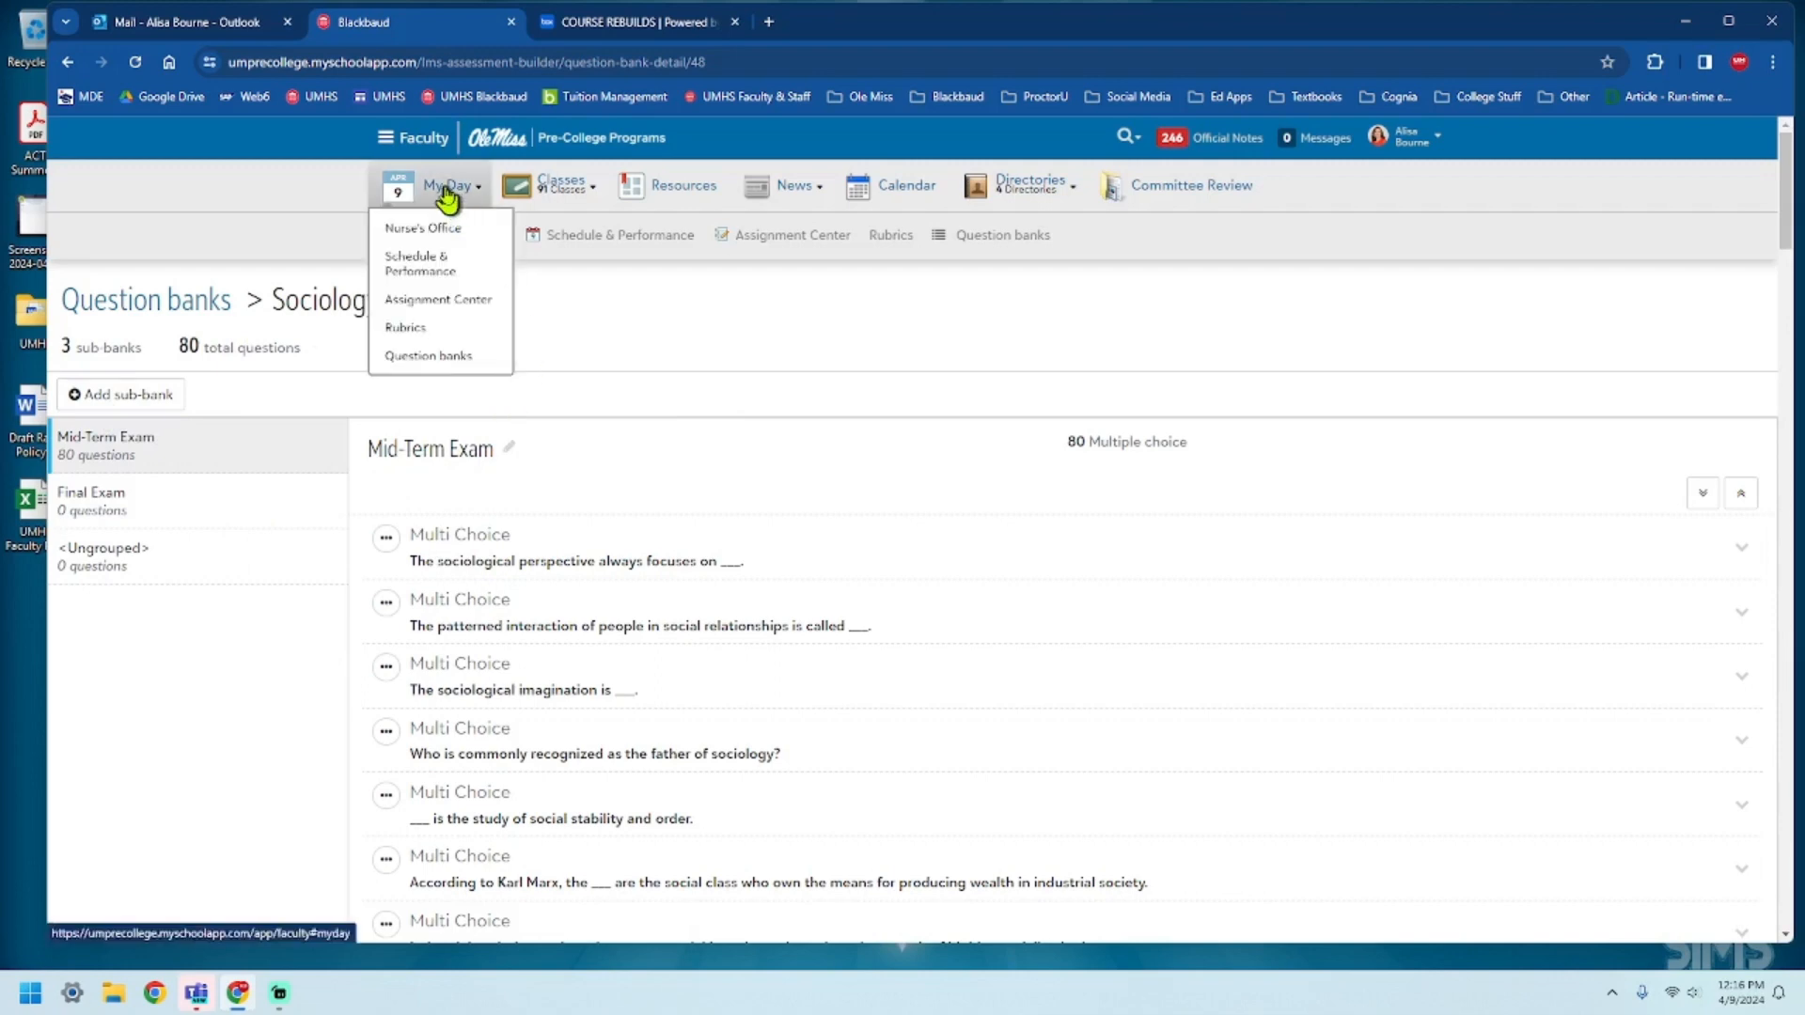
left_click(441, 272)
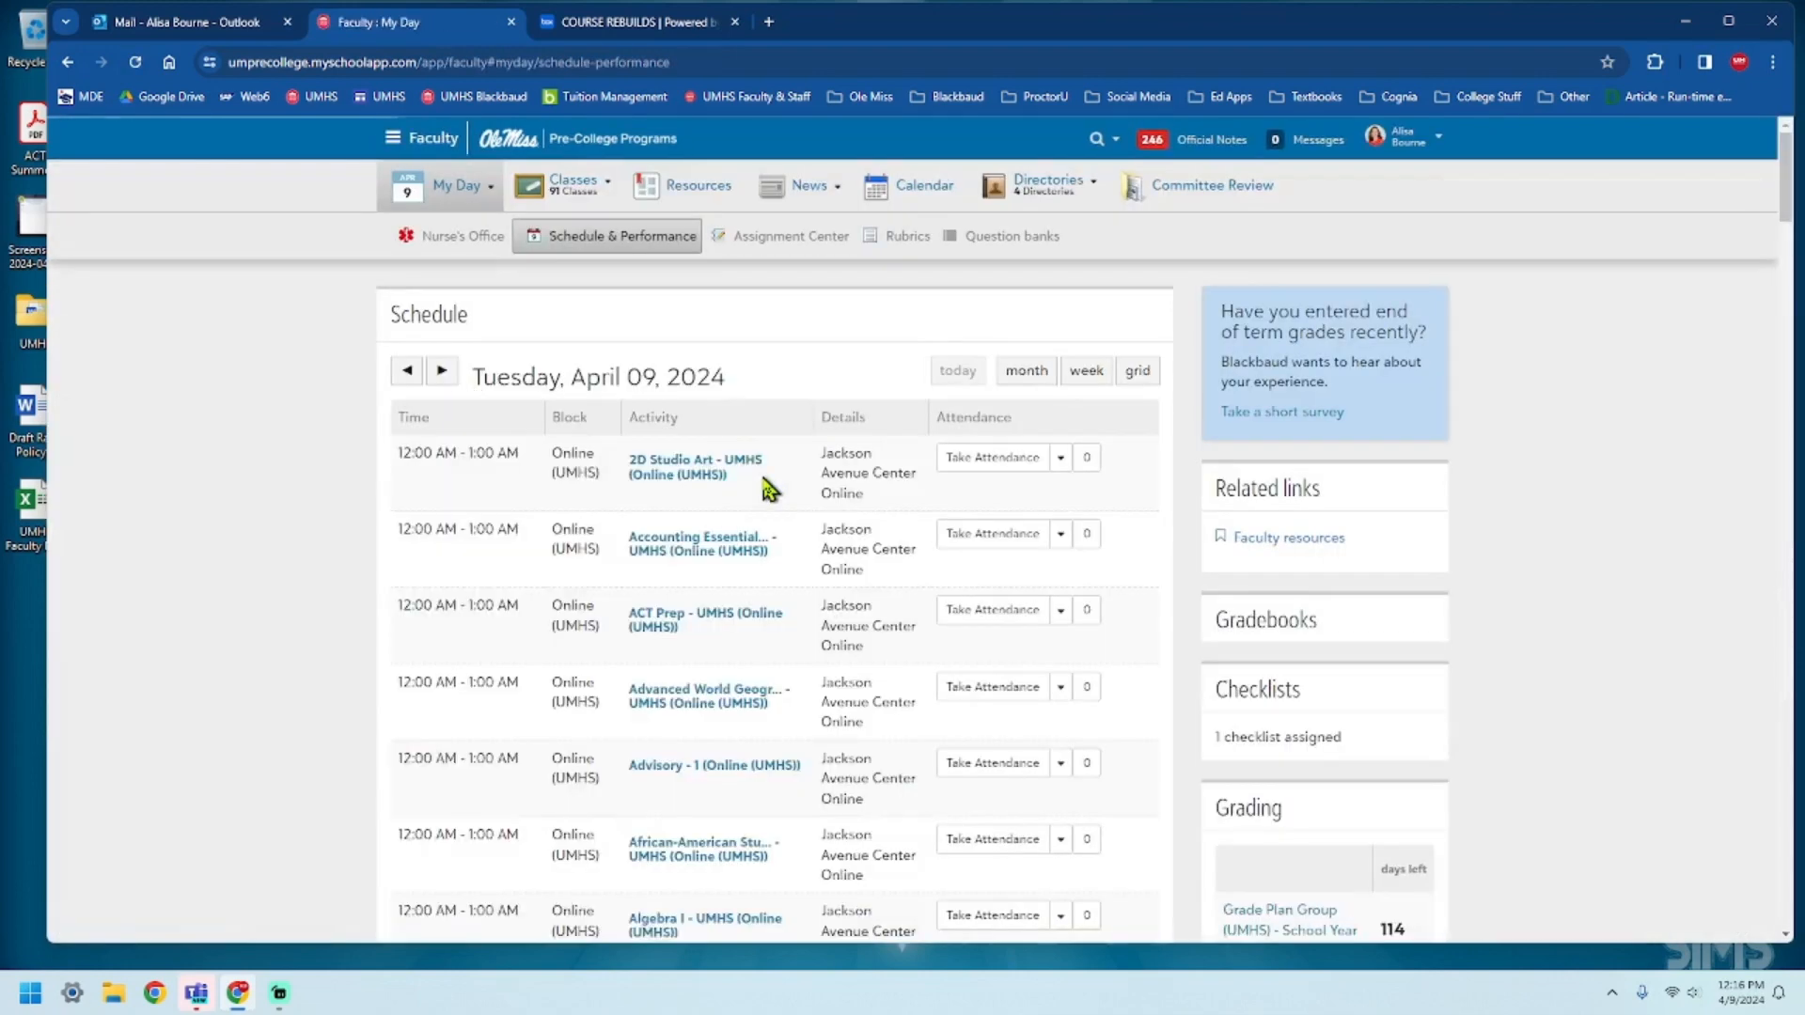
scroll(765, 492, "down", 15)
scroll(755, 515, "down", 20)
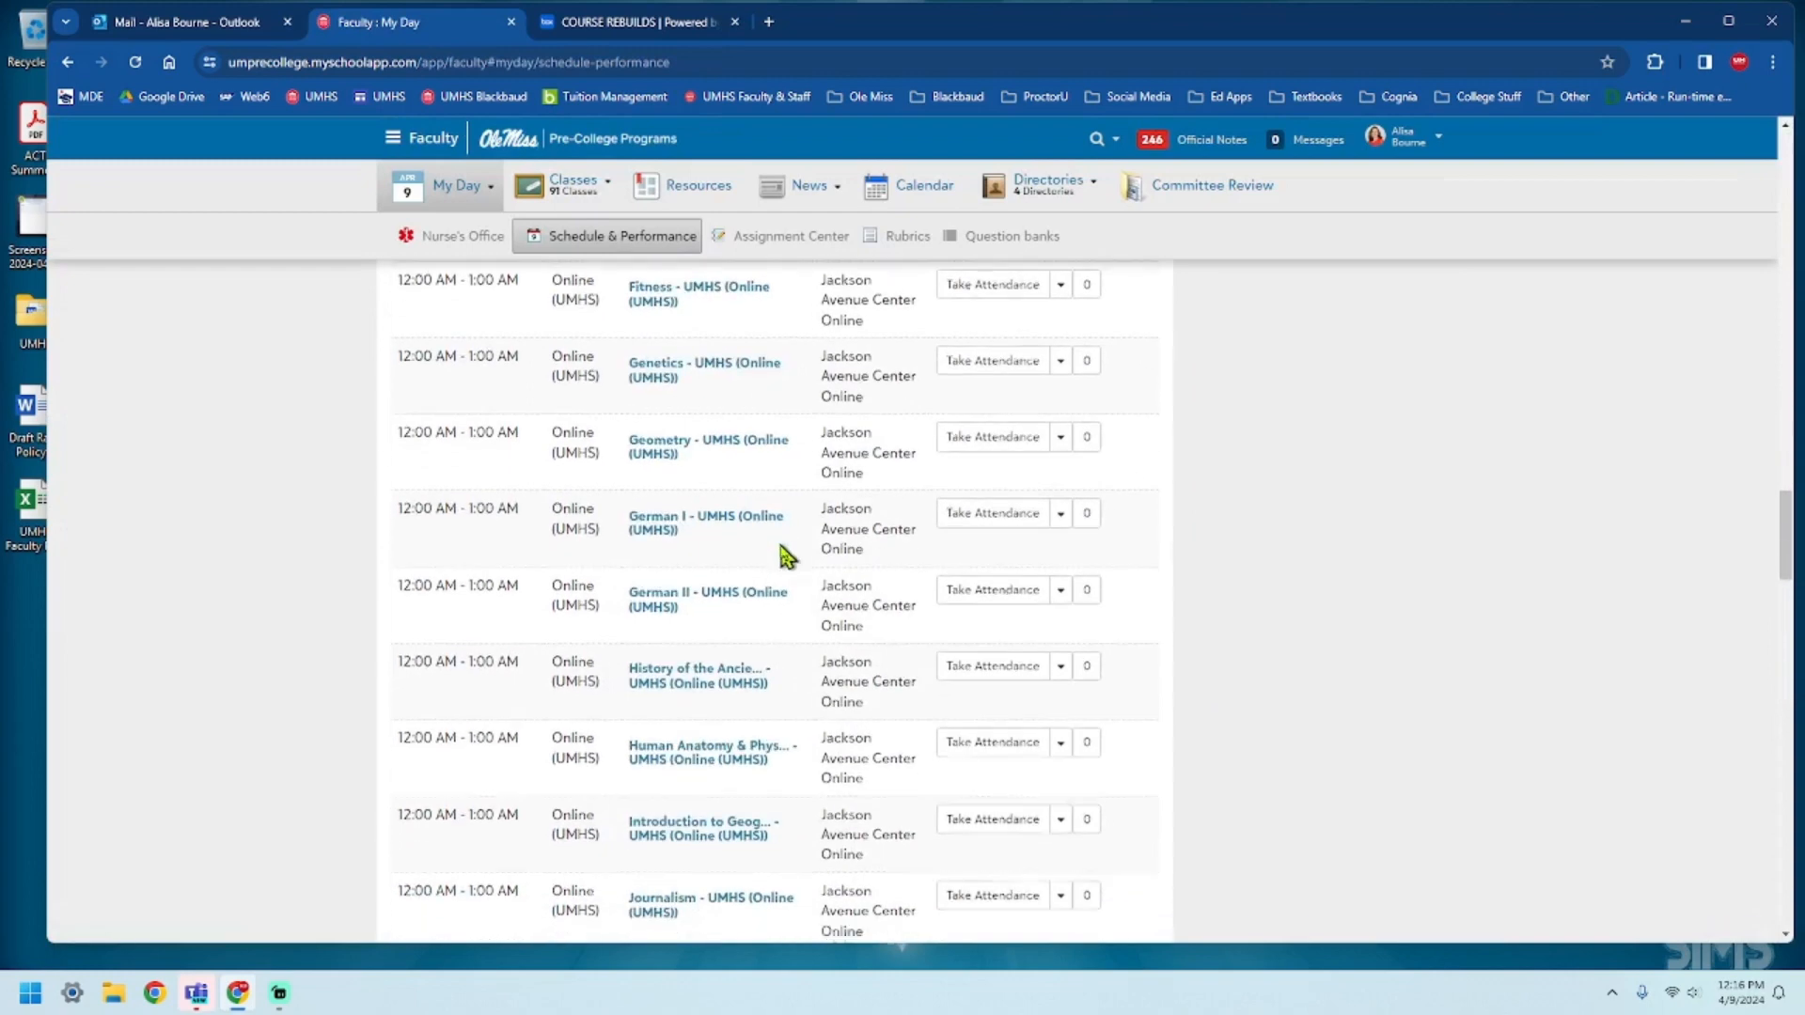
scroll(788, 569, "down", 7)
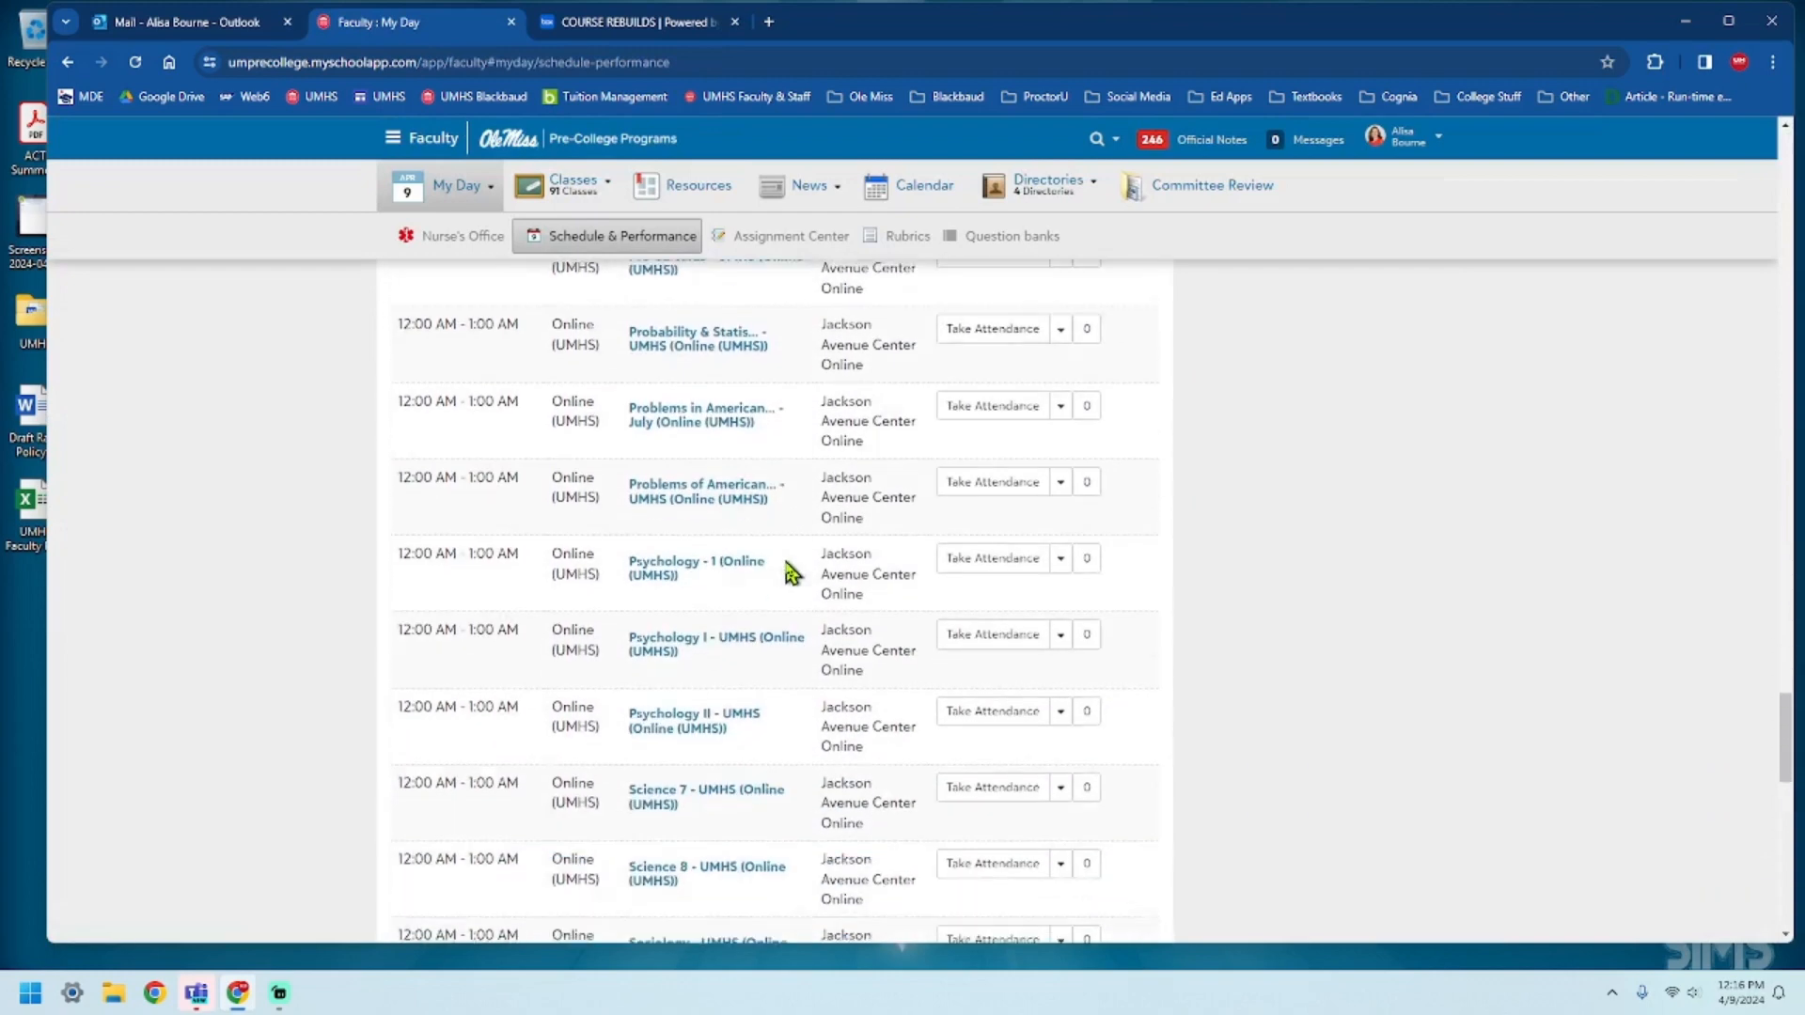
scroll(787, 571, "down", 1)
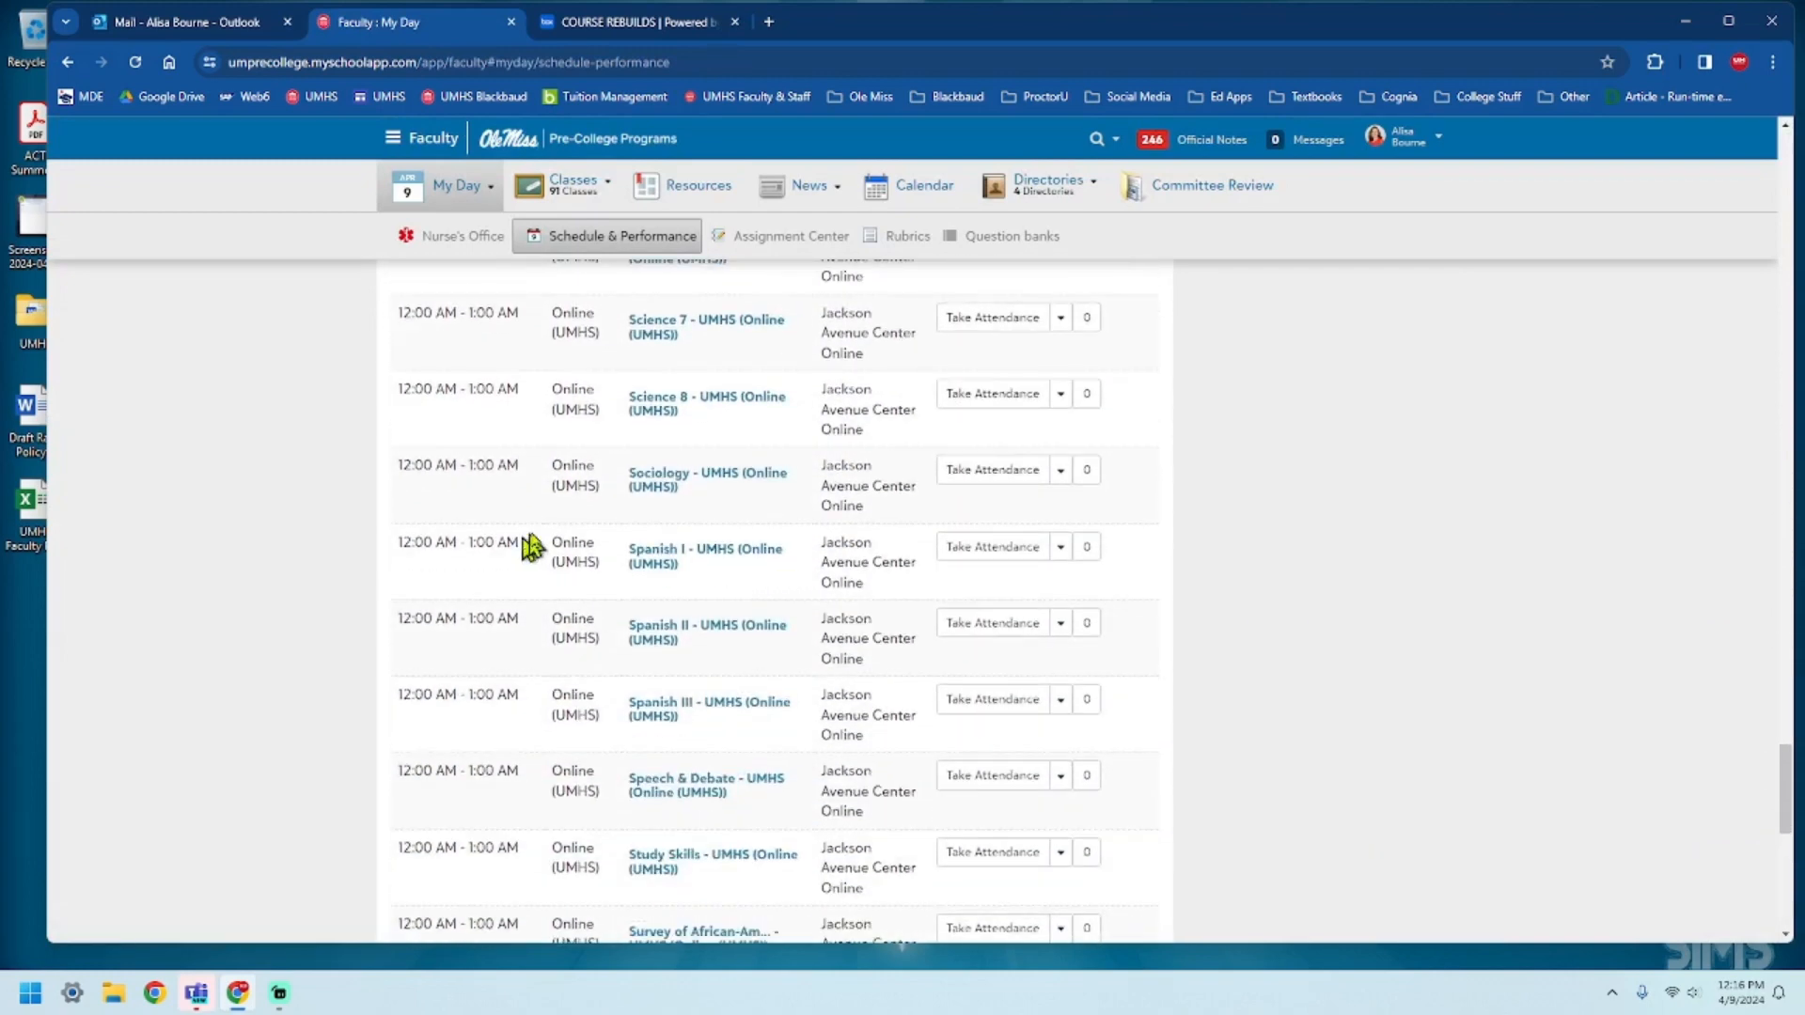
left_click(705, 488)
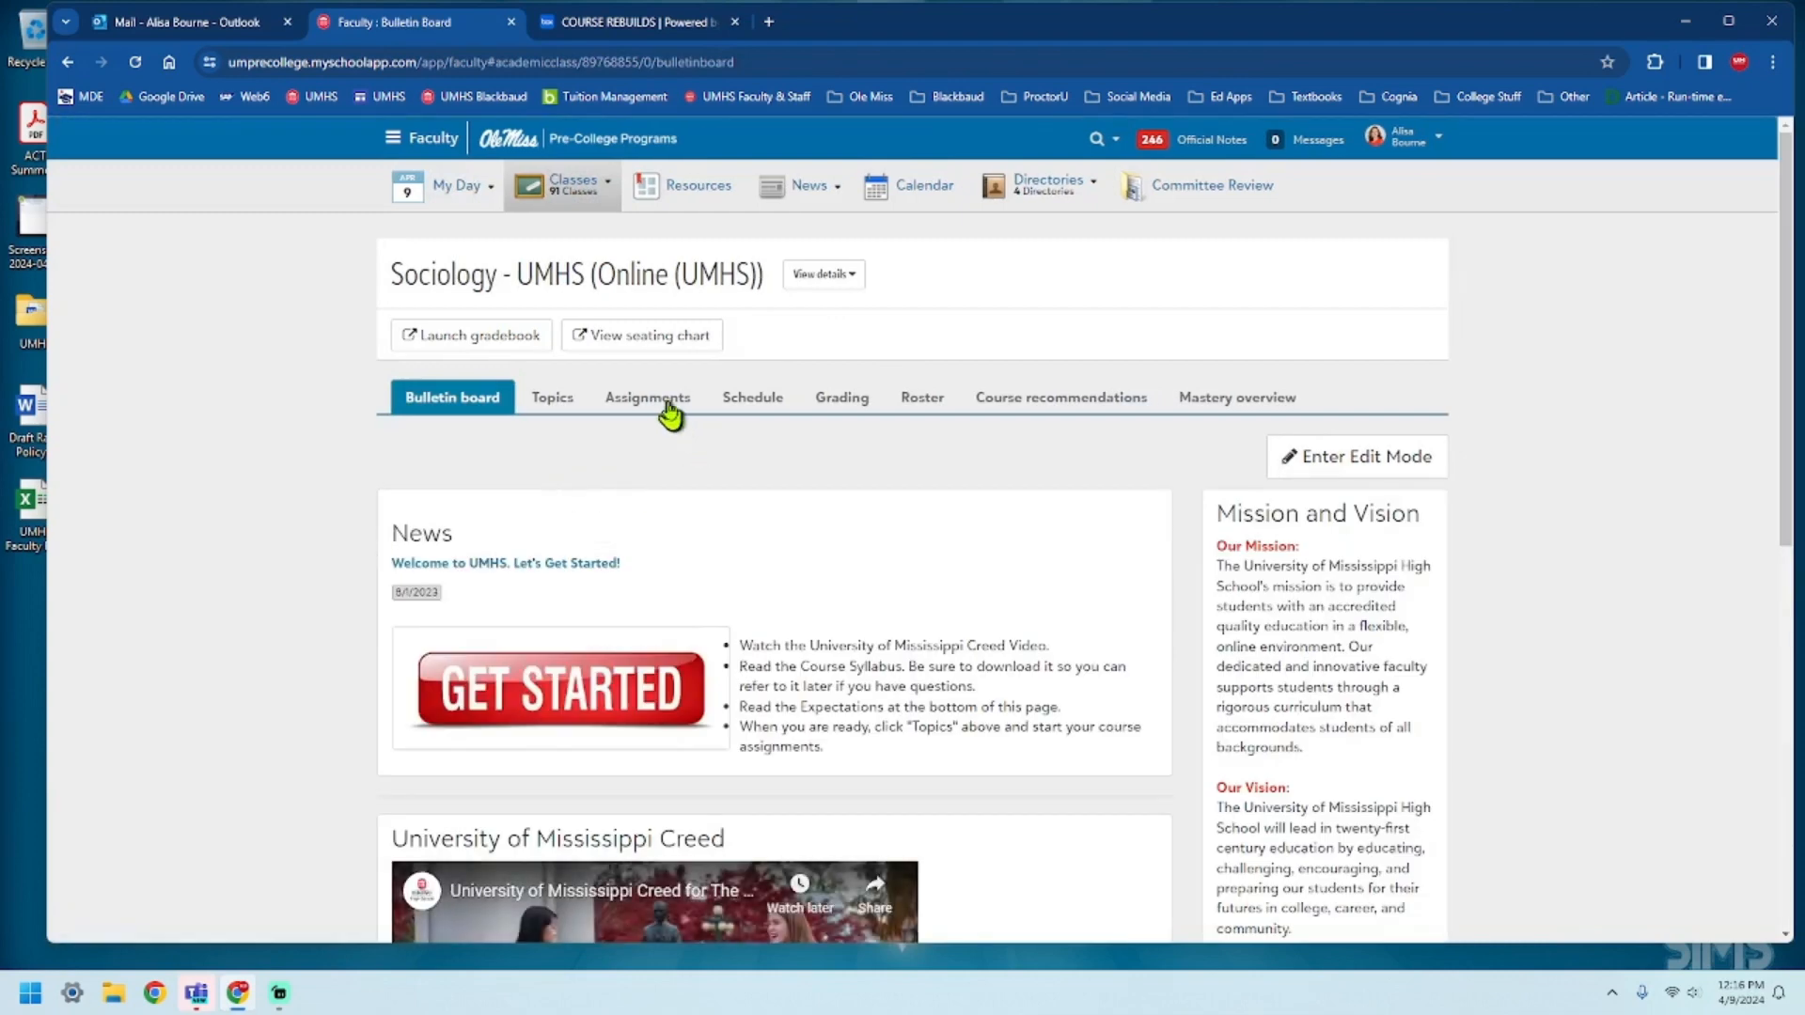
left_click(665, 402)
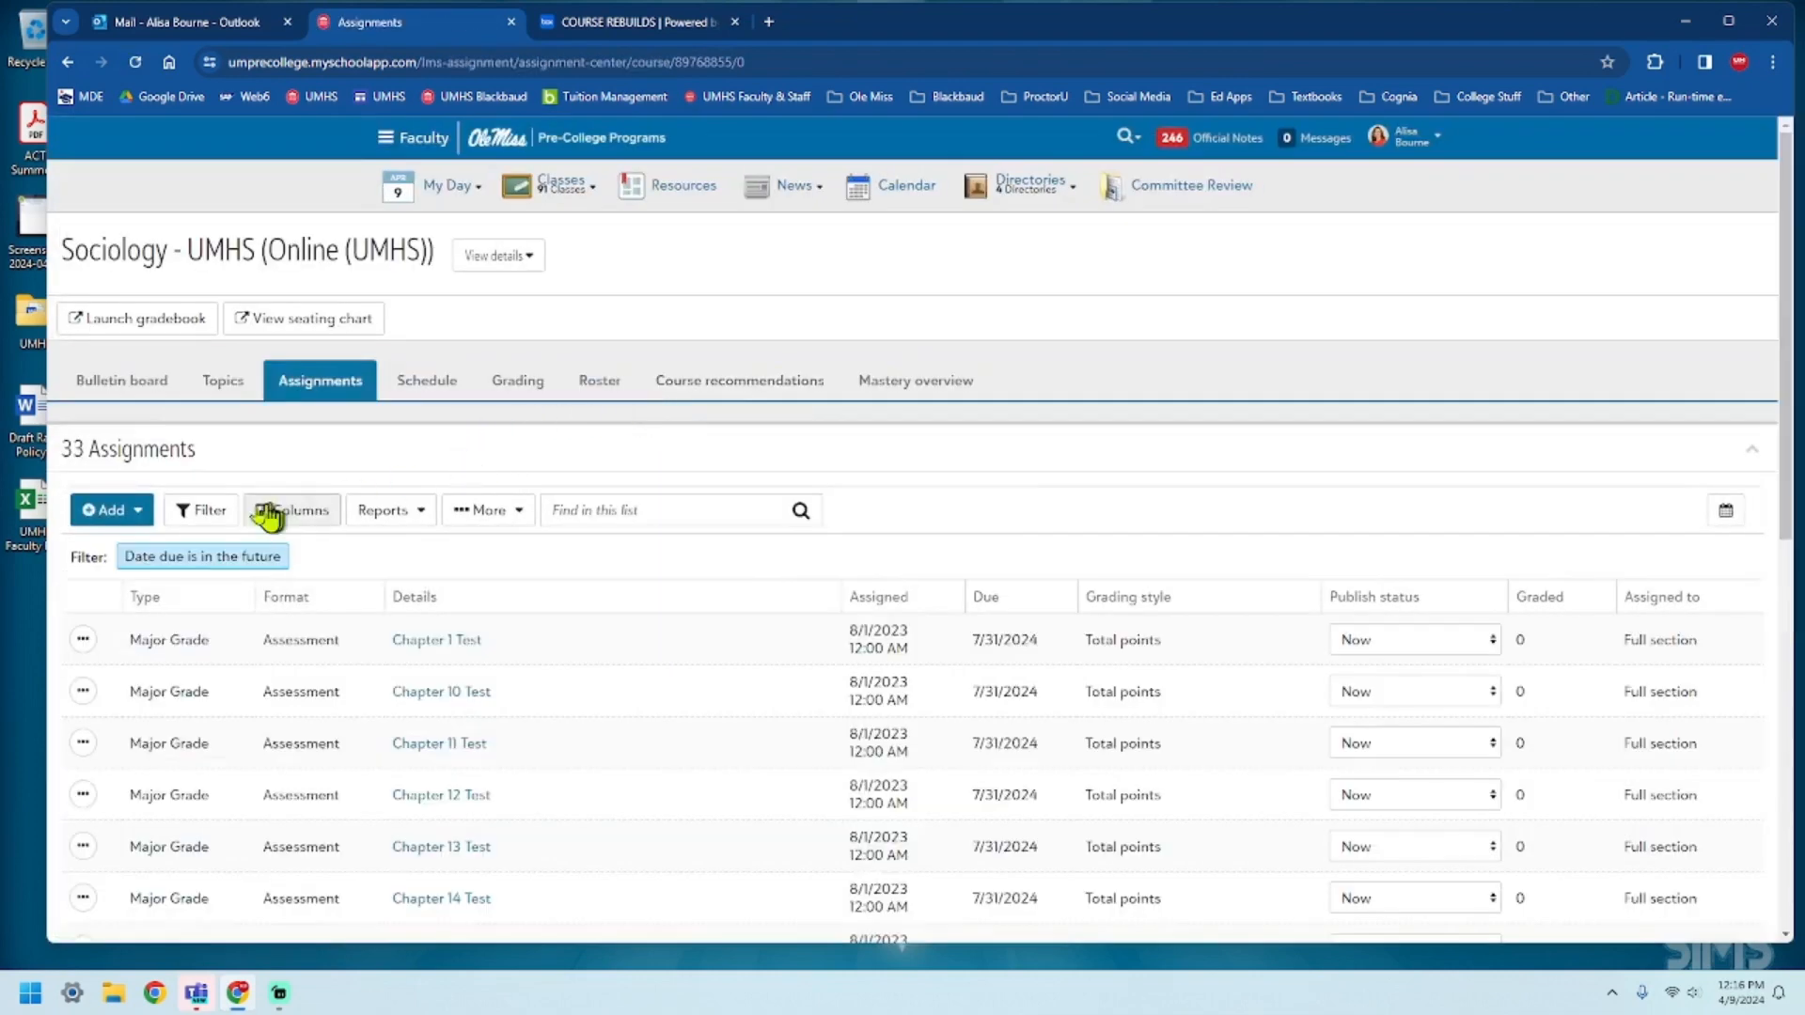
Add a new assessment named Mid-Term Exam to the course with the assignment type Exam (GB).
left_click(123, 520)
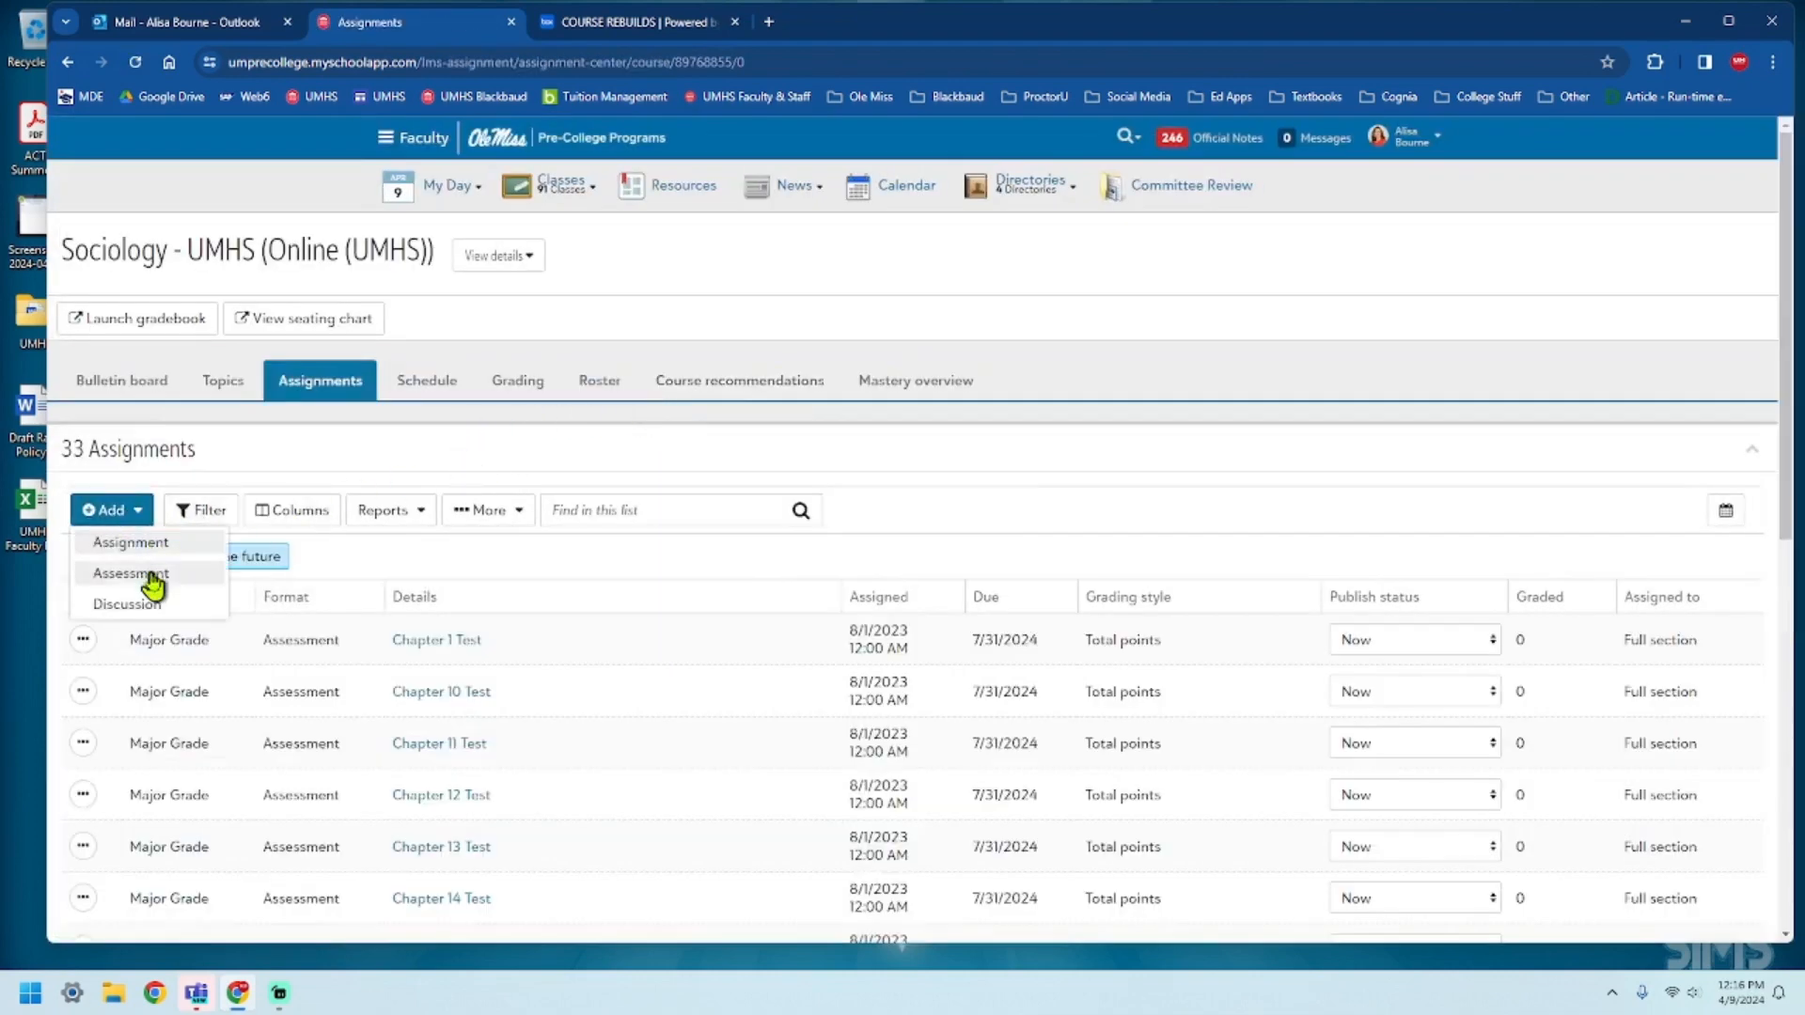
left_click(143, 575)
left_click(763, 210)
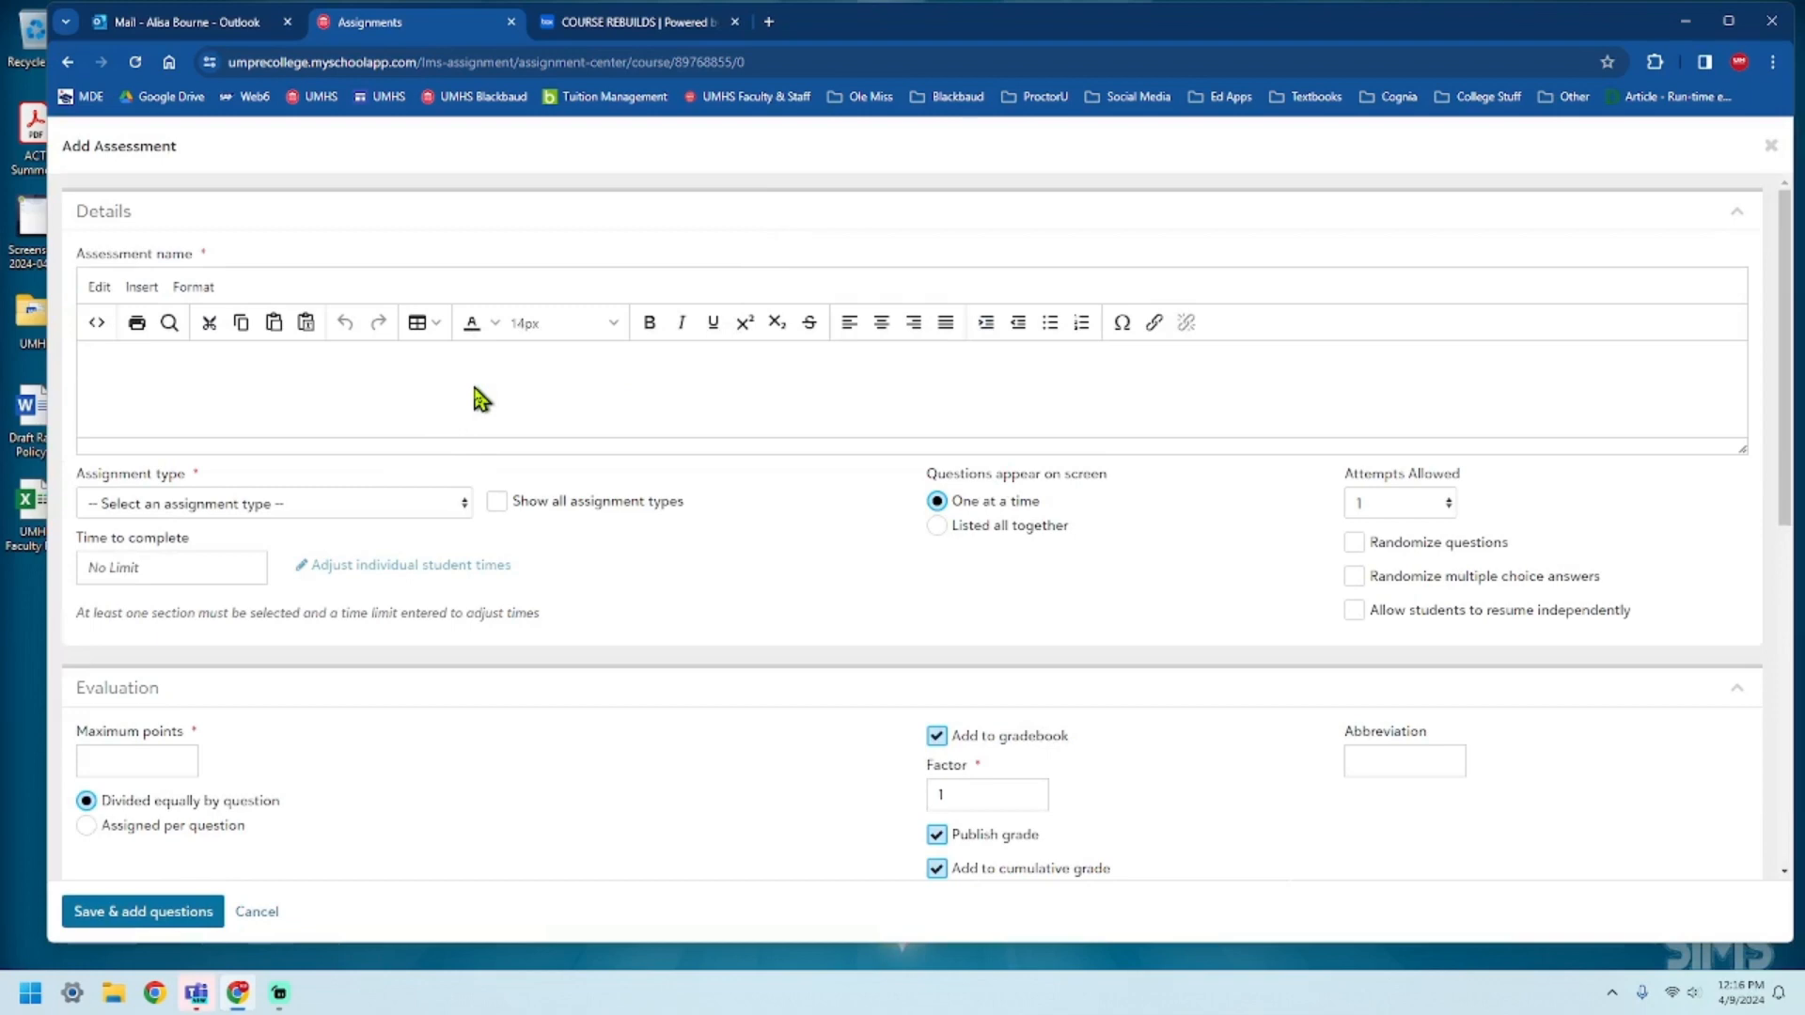
type("Mid-Term Exam")
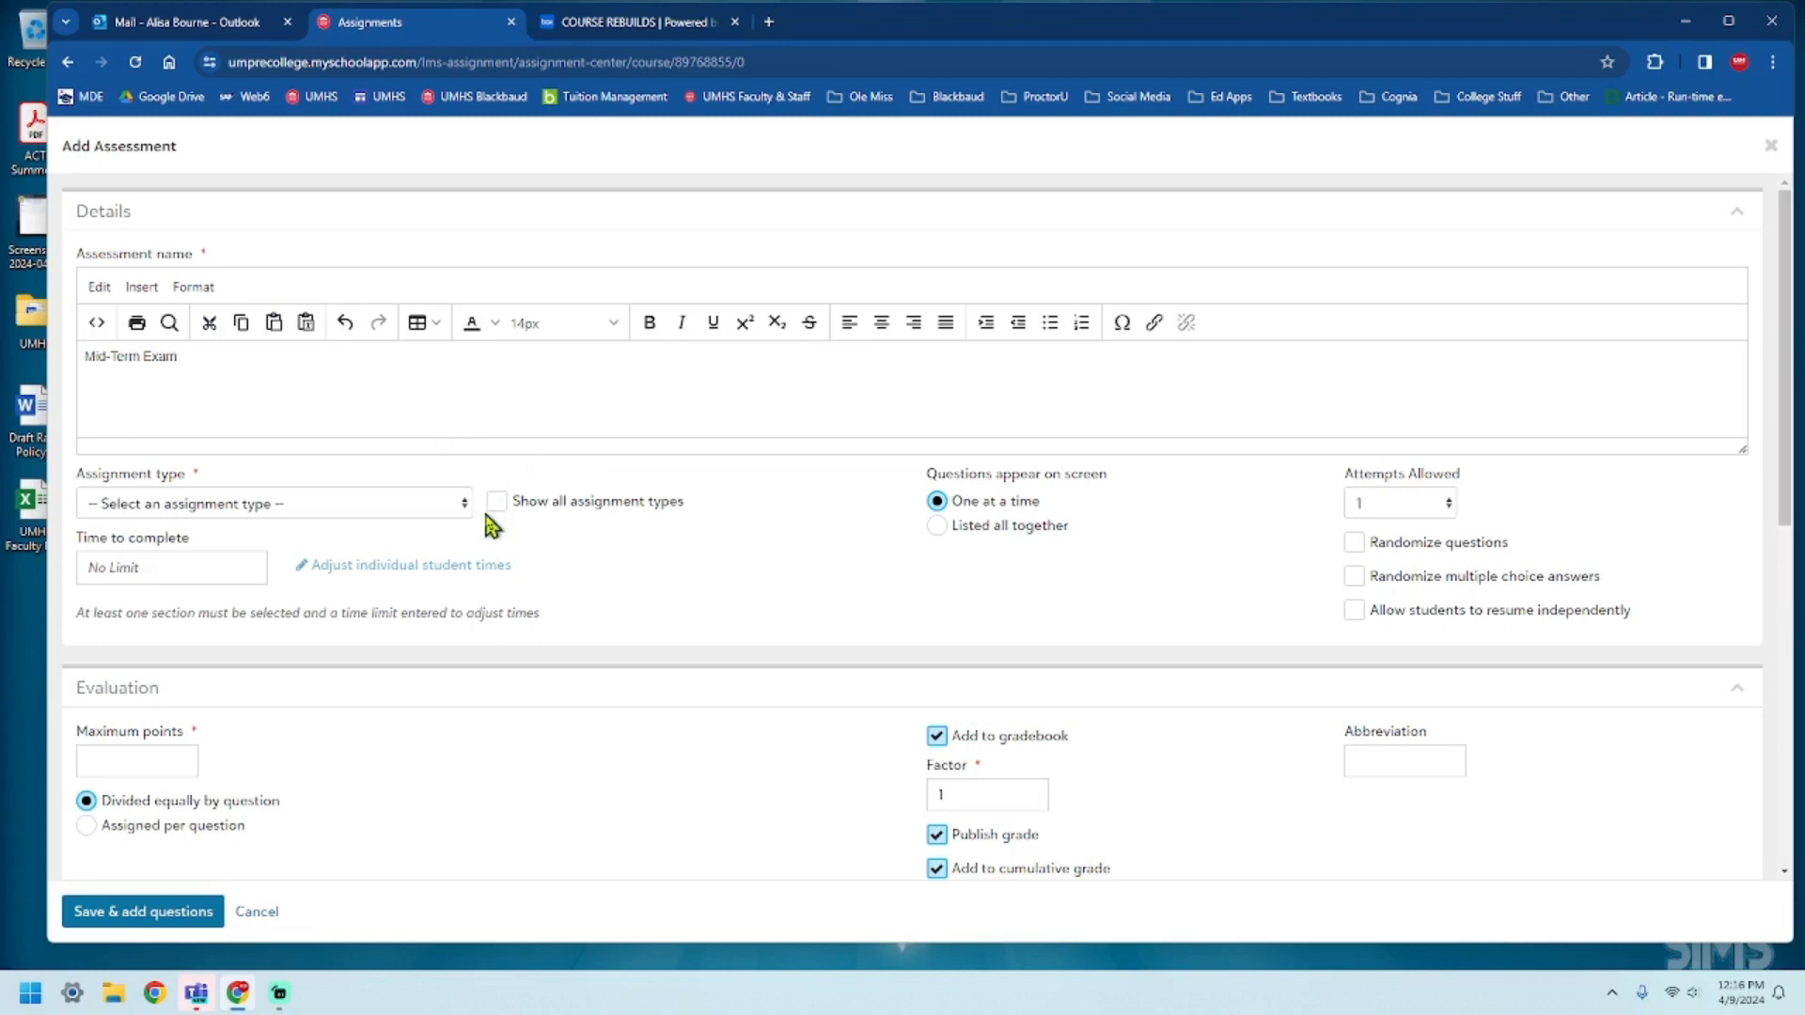
left_click(456, 514)
left_click(373, 547)
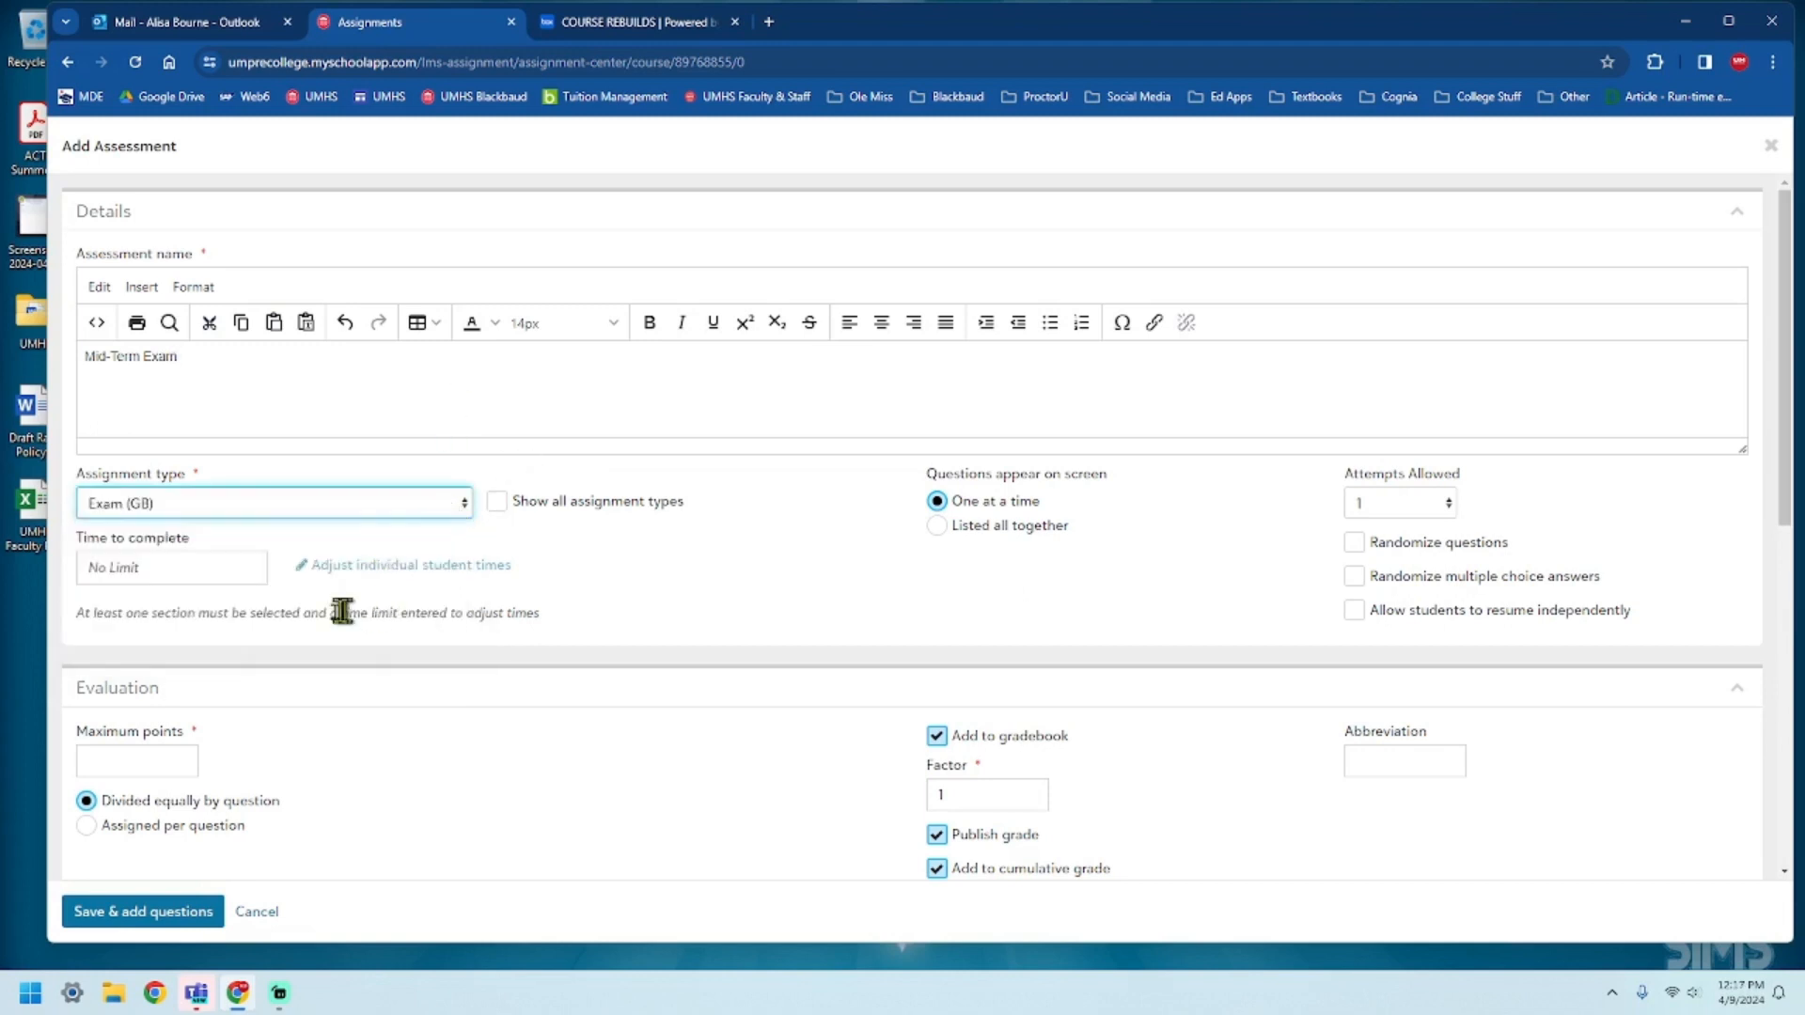
Turn on randomizing of questions and multiple choice answers, and set the exam's maximum points to 100.
left_click(1354, 542)
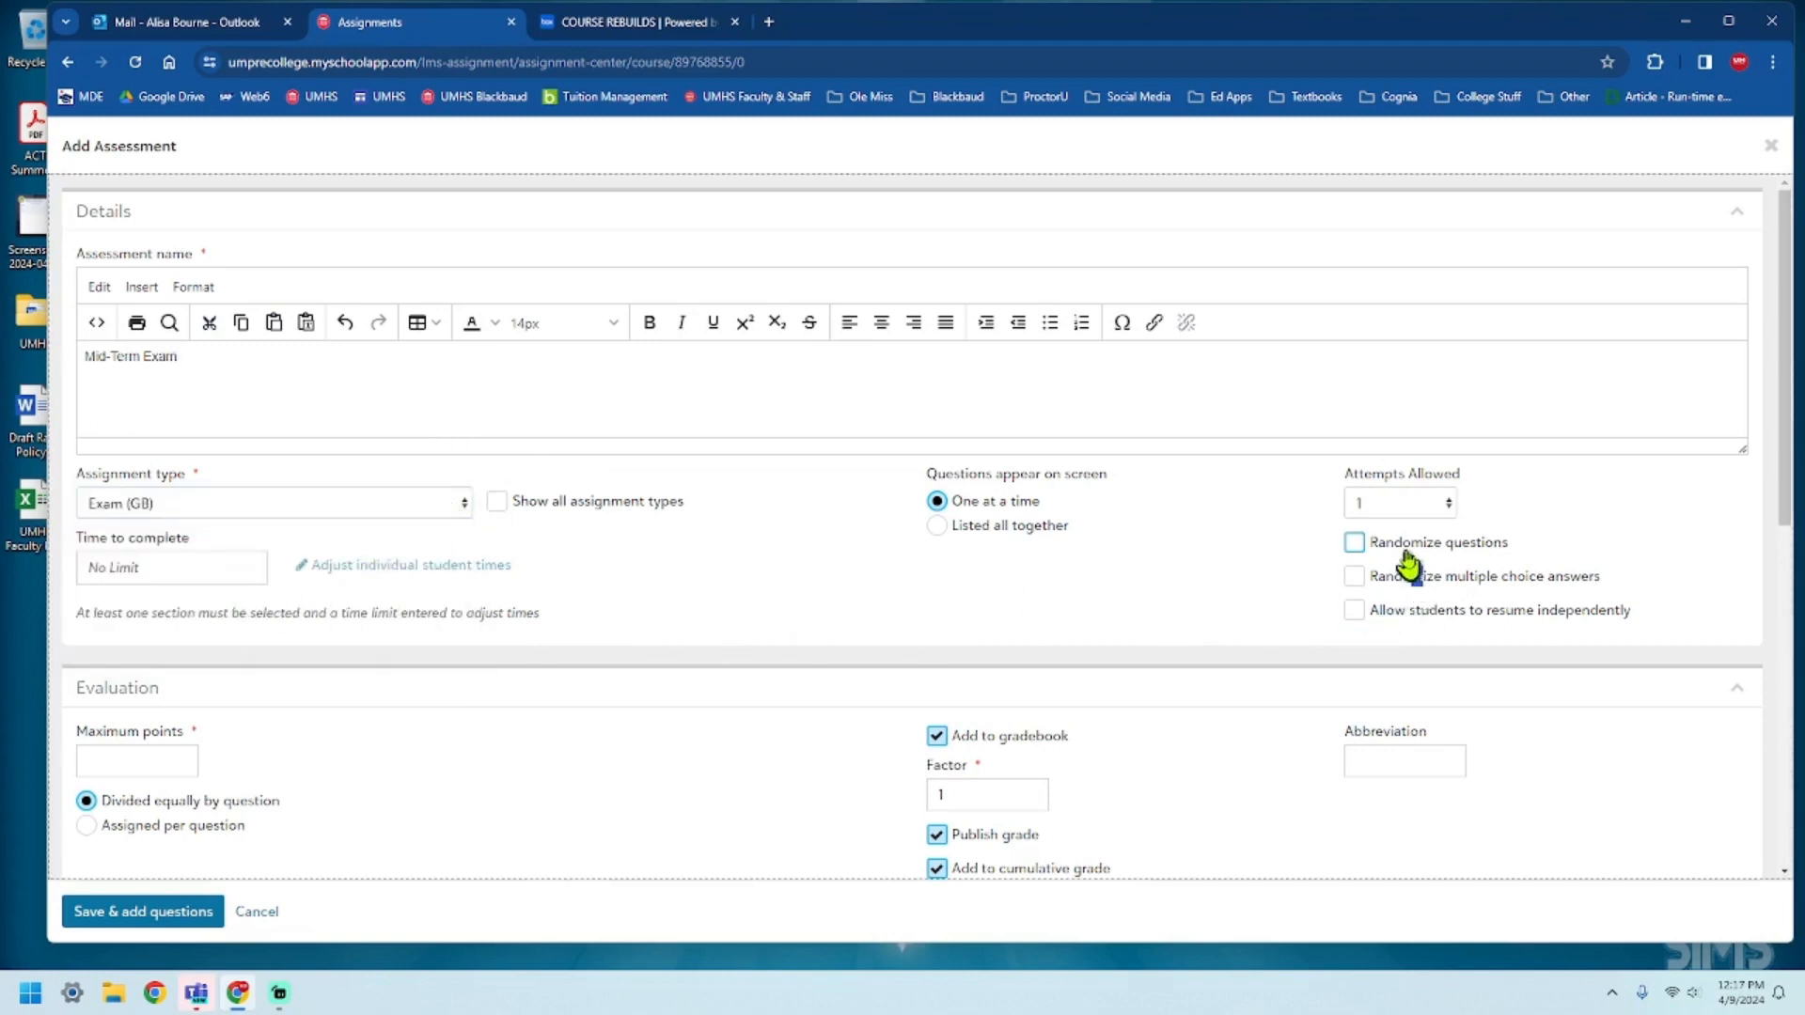
left_click(1354, 577)
scroll(89, 551, "down", 3)
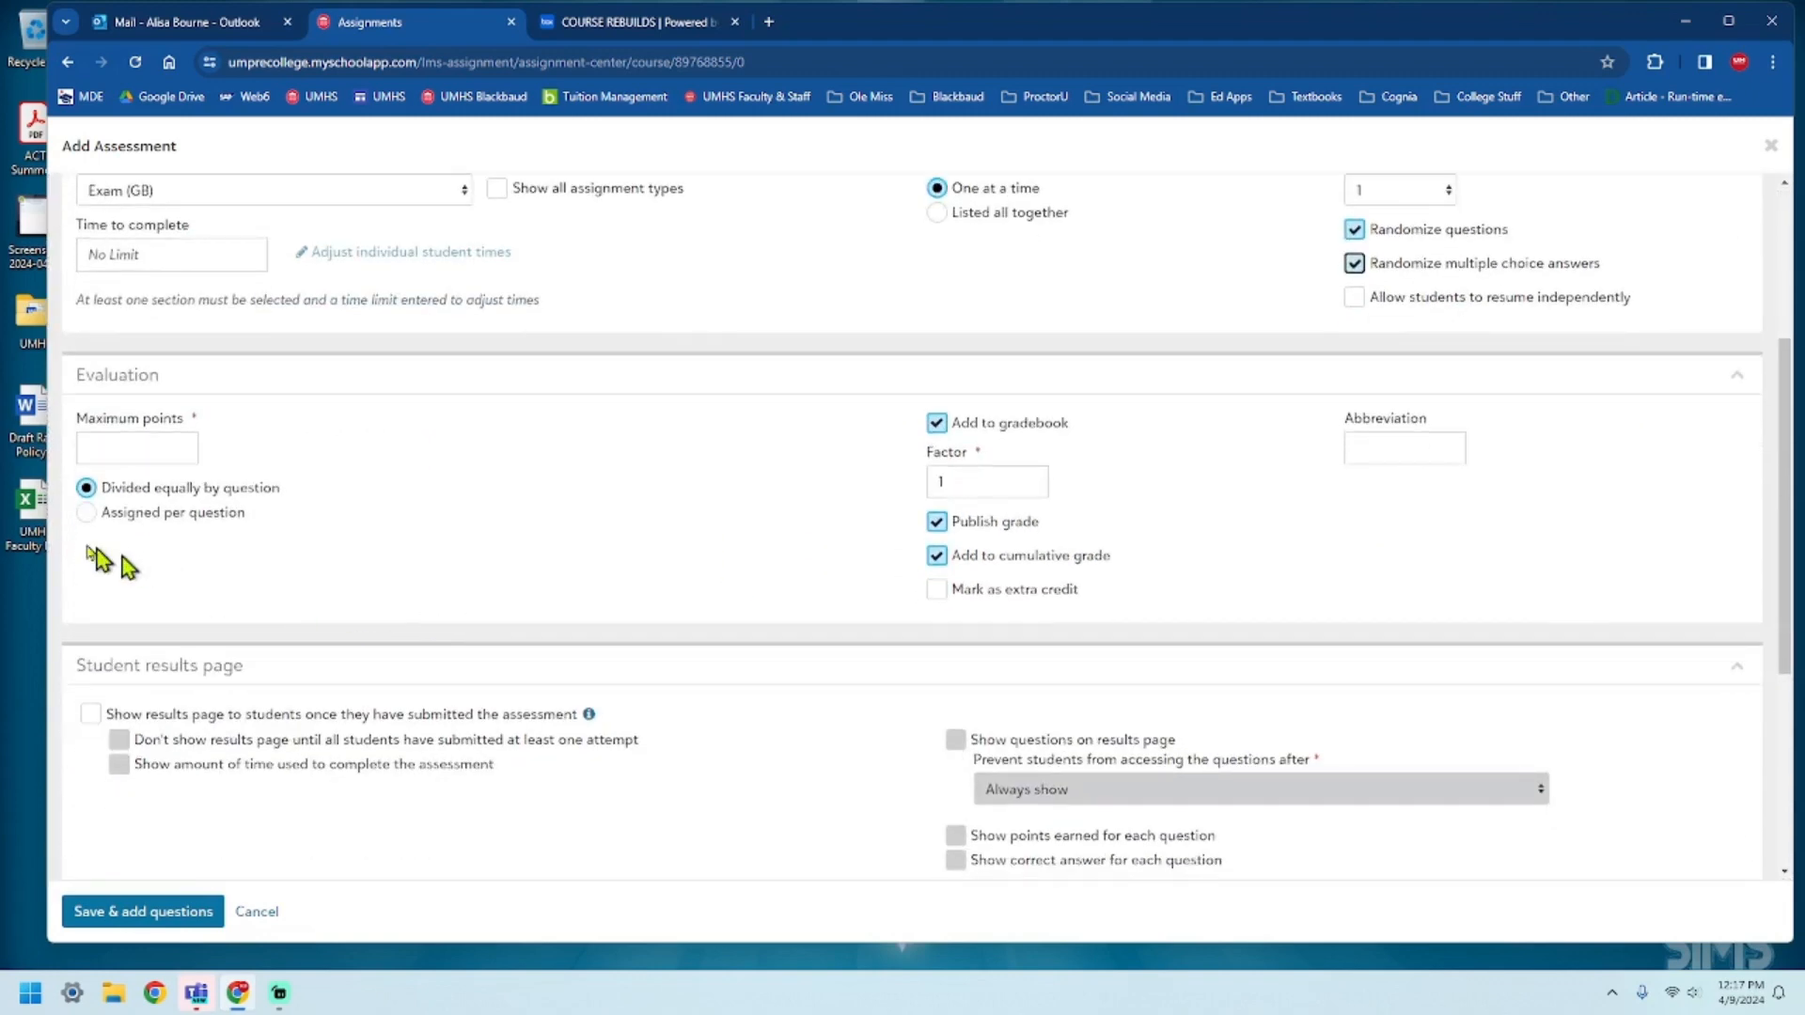
left_click(134, 441)
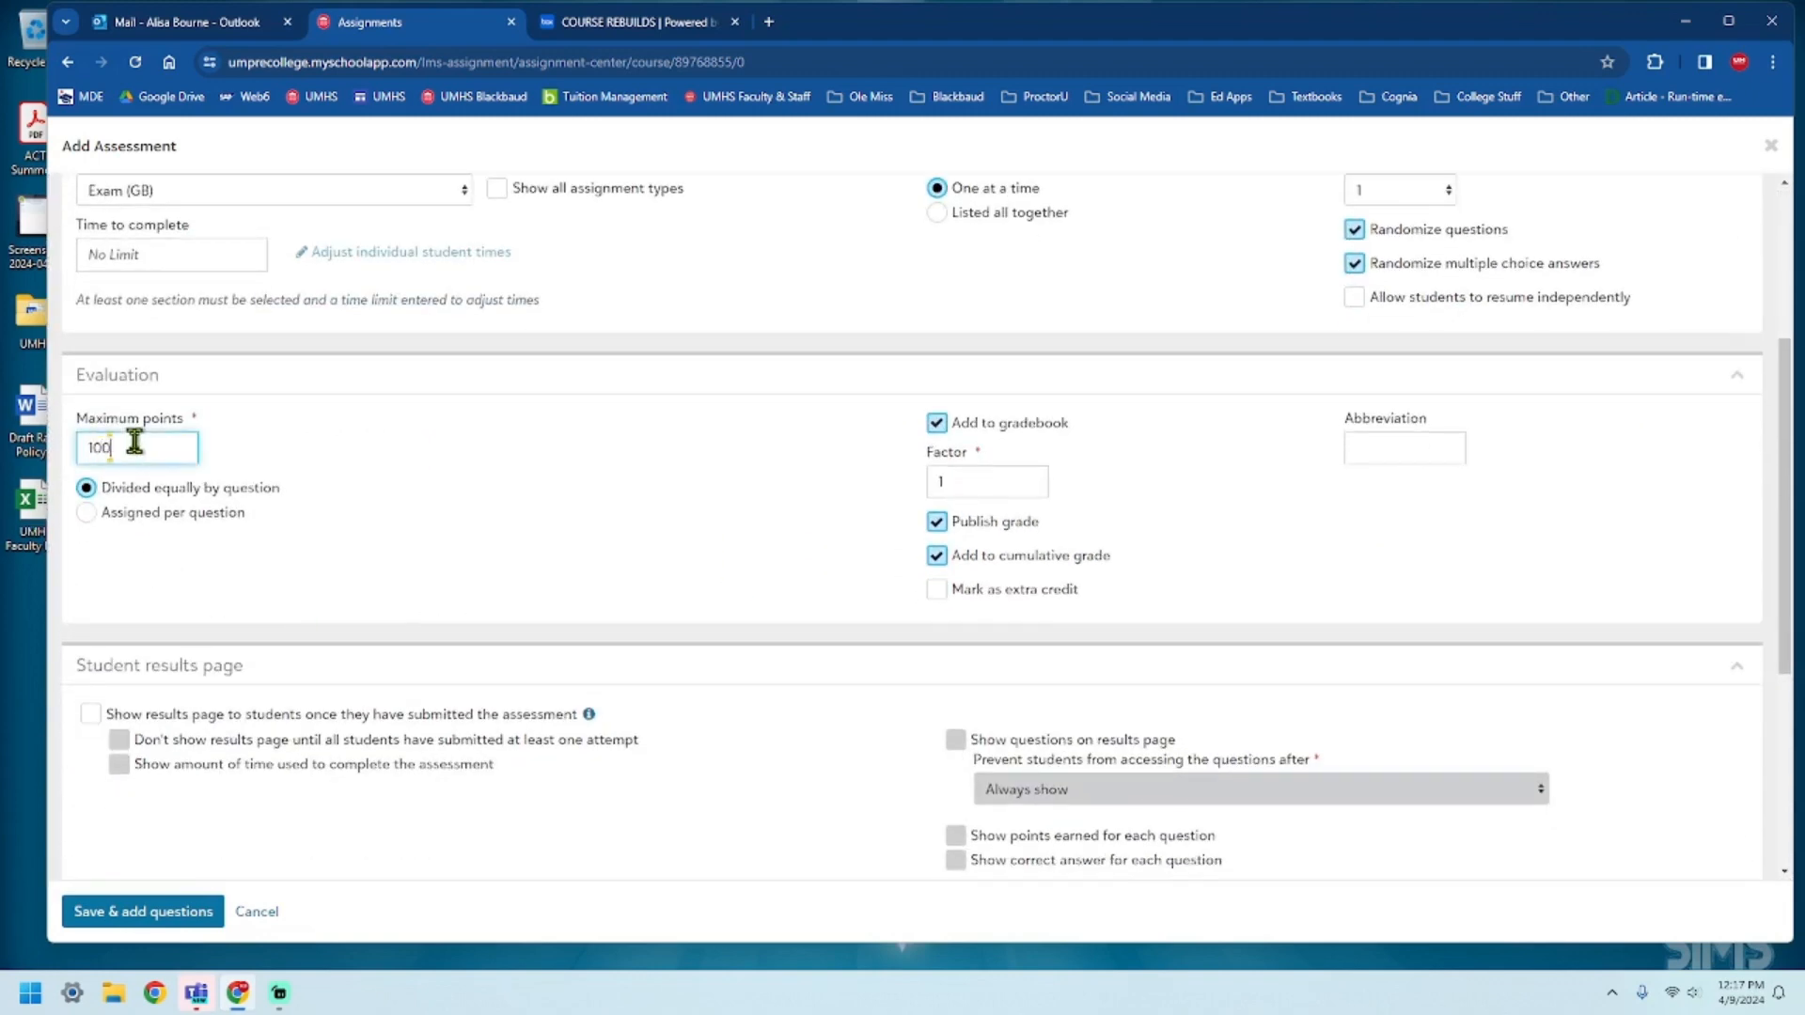
Show the results page to students once they have submitted the assessment, including the questions on it.
scroll(611, 594, "down", 4)
left_click(90, 315)
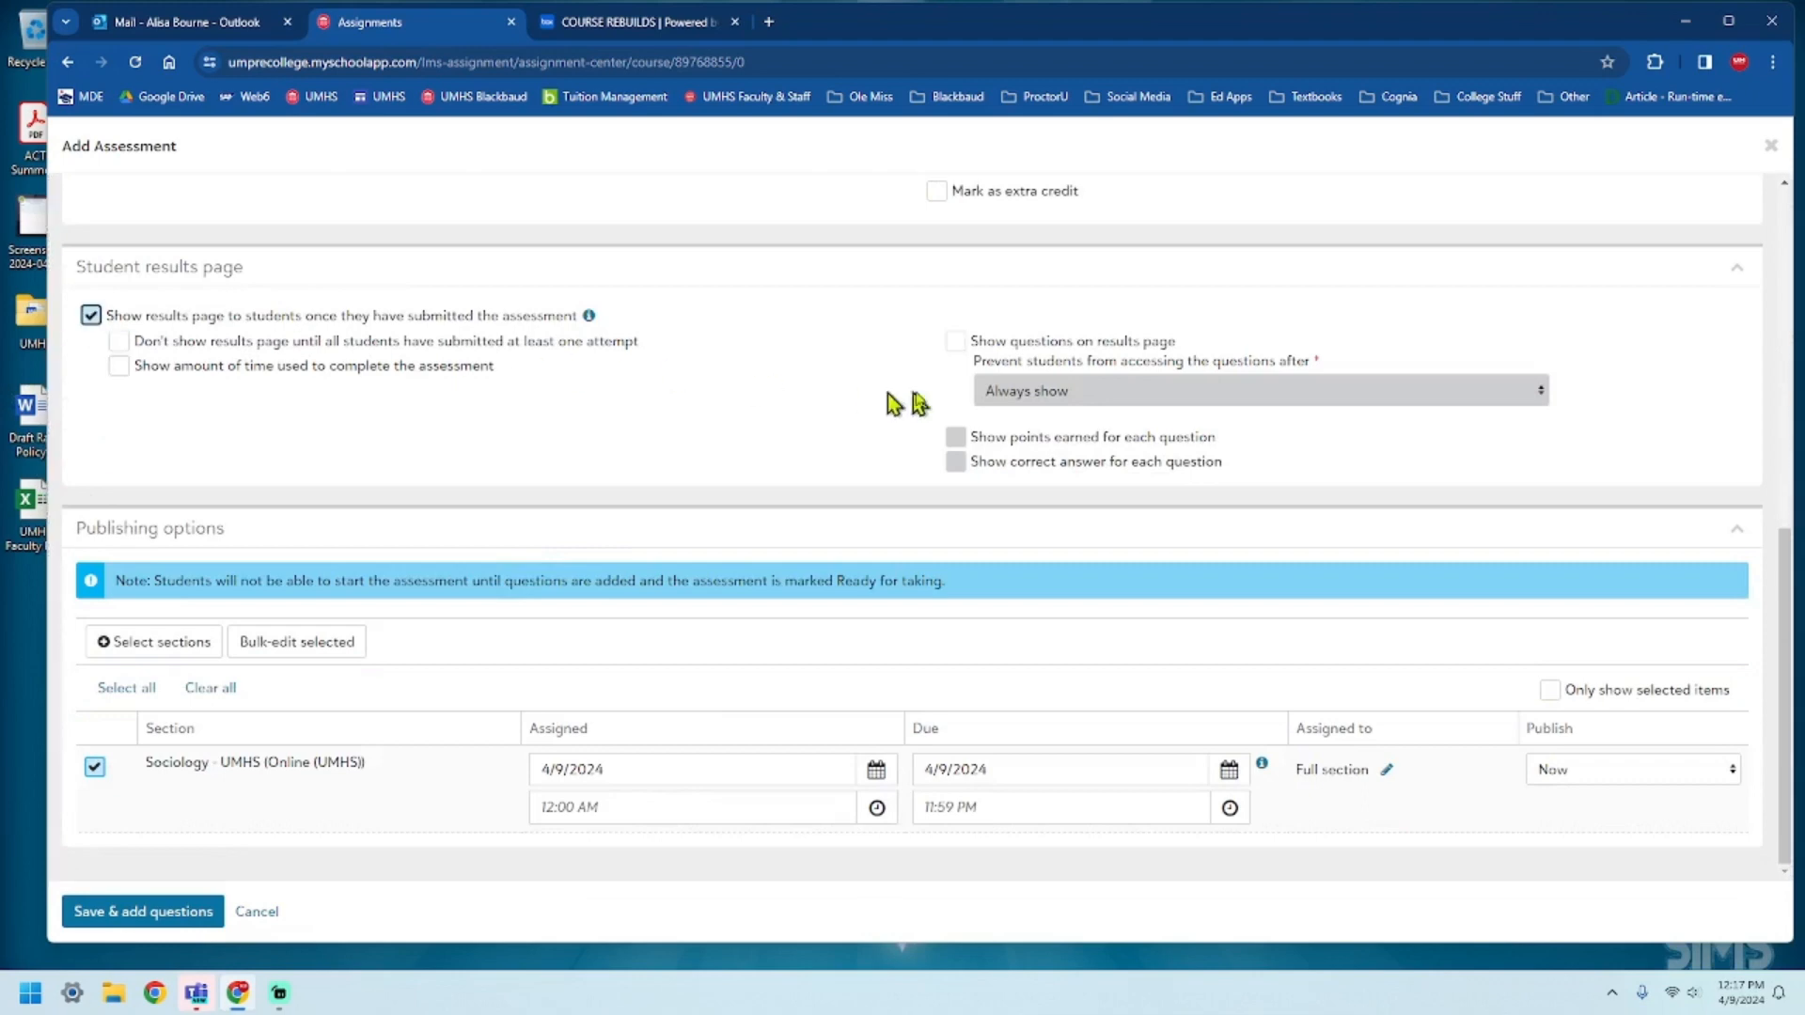
left_click(955, 341)
Set the exam's assigned date for the Sociology - UMHS section to 8/1/2023.
left_click(876, 770)
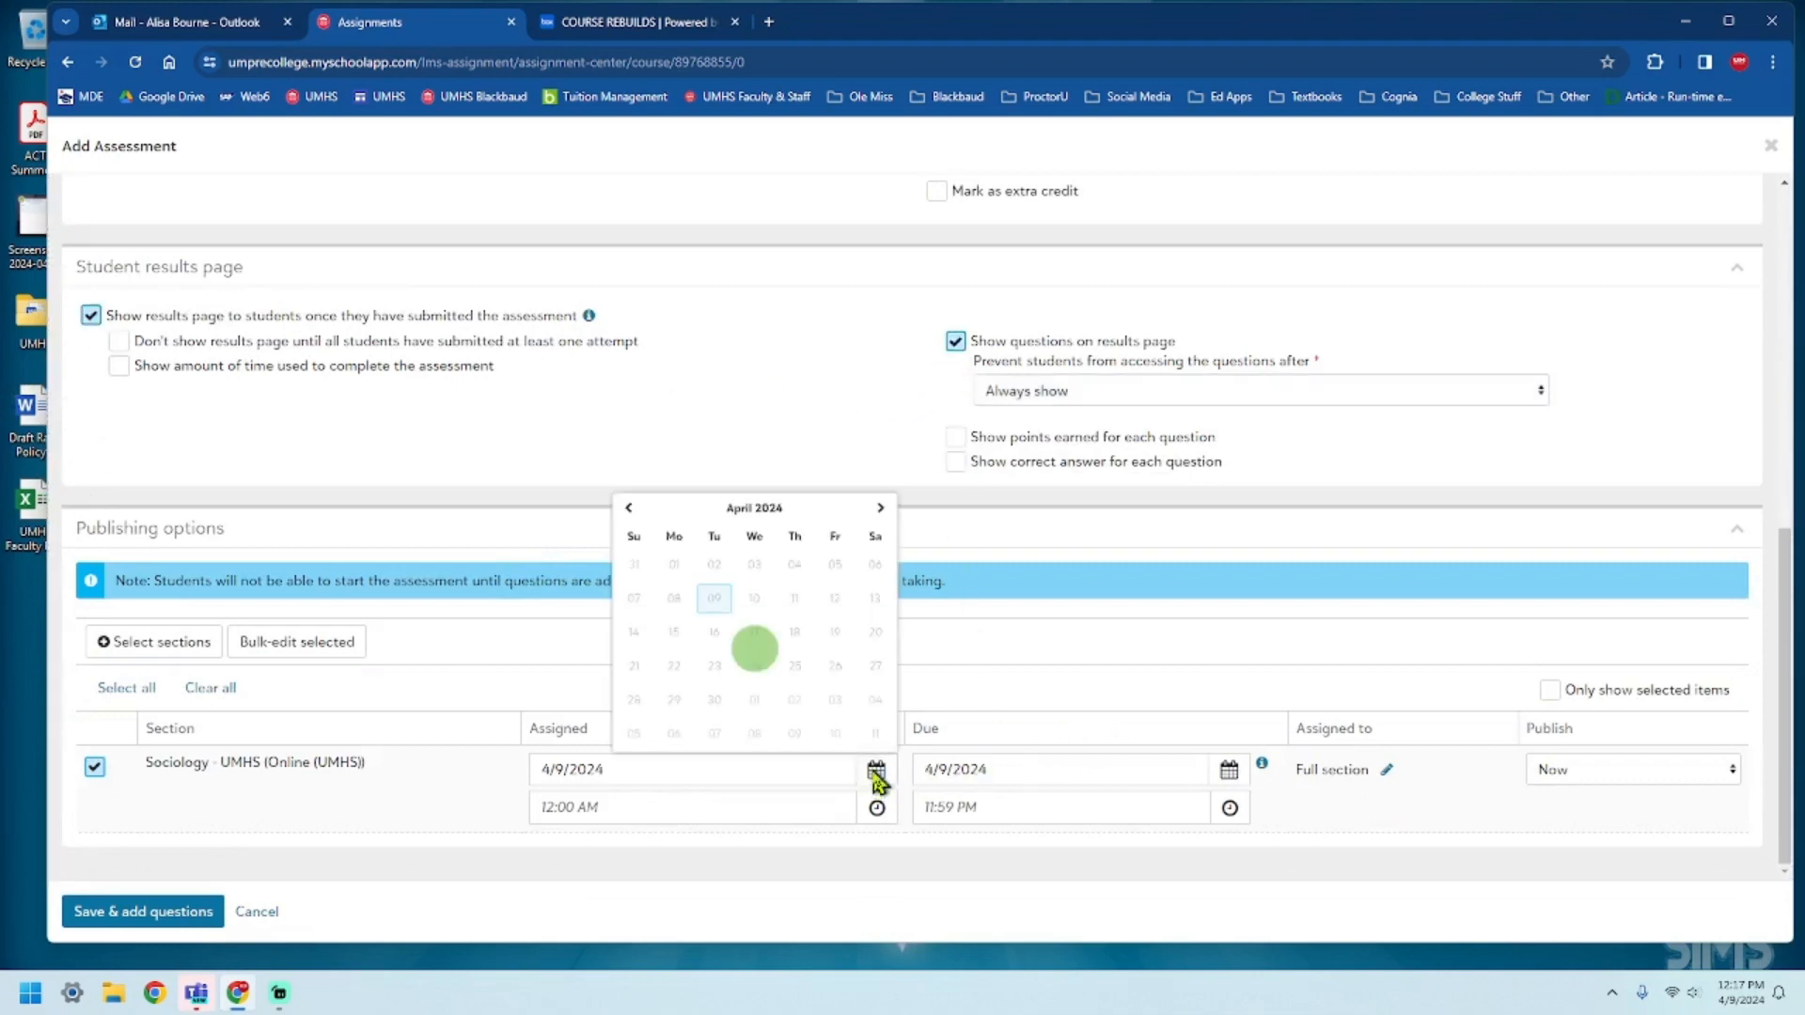
left_click(629, 509)
left_click(629, 510)
left_click(629, 510)
left_click(628, 510)
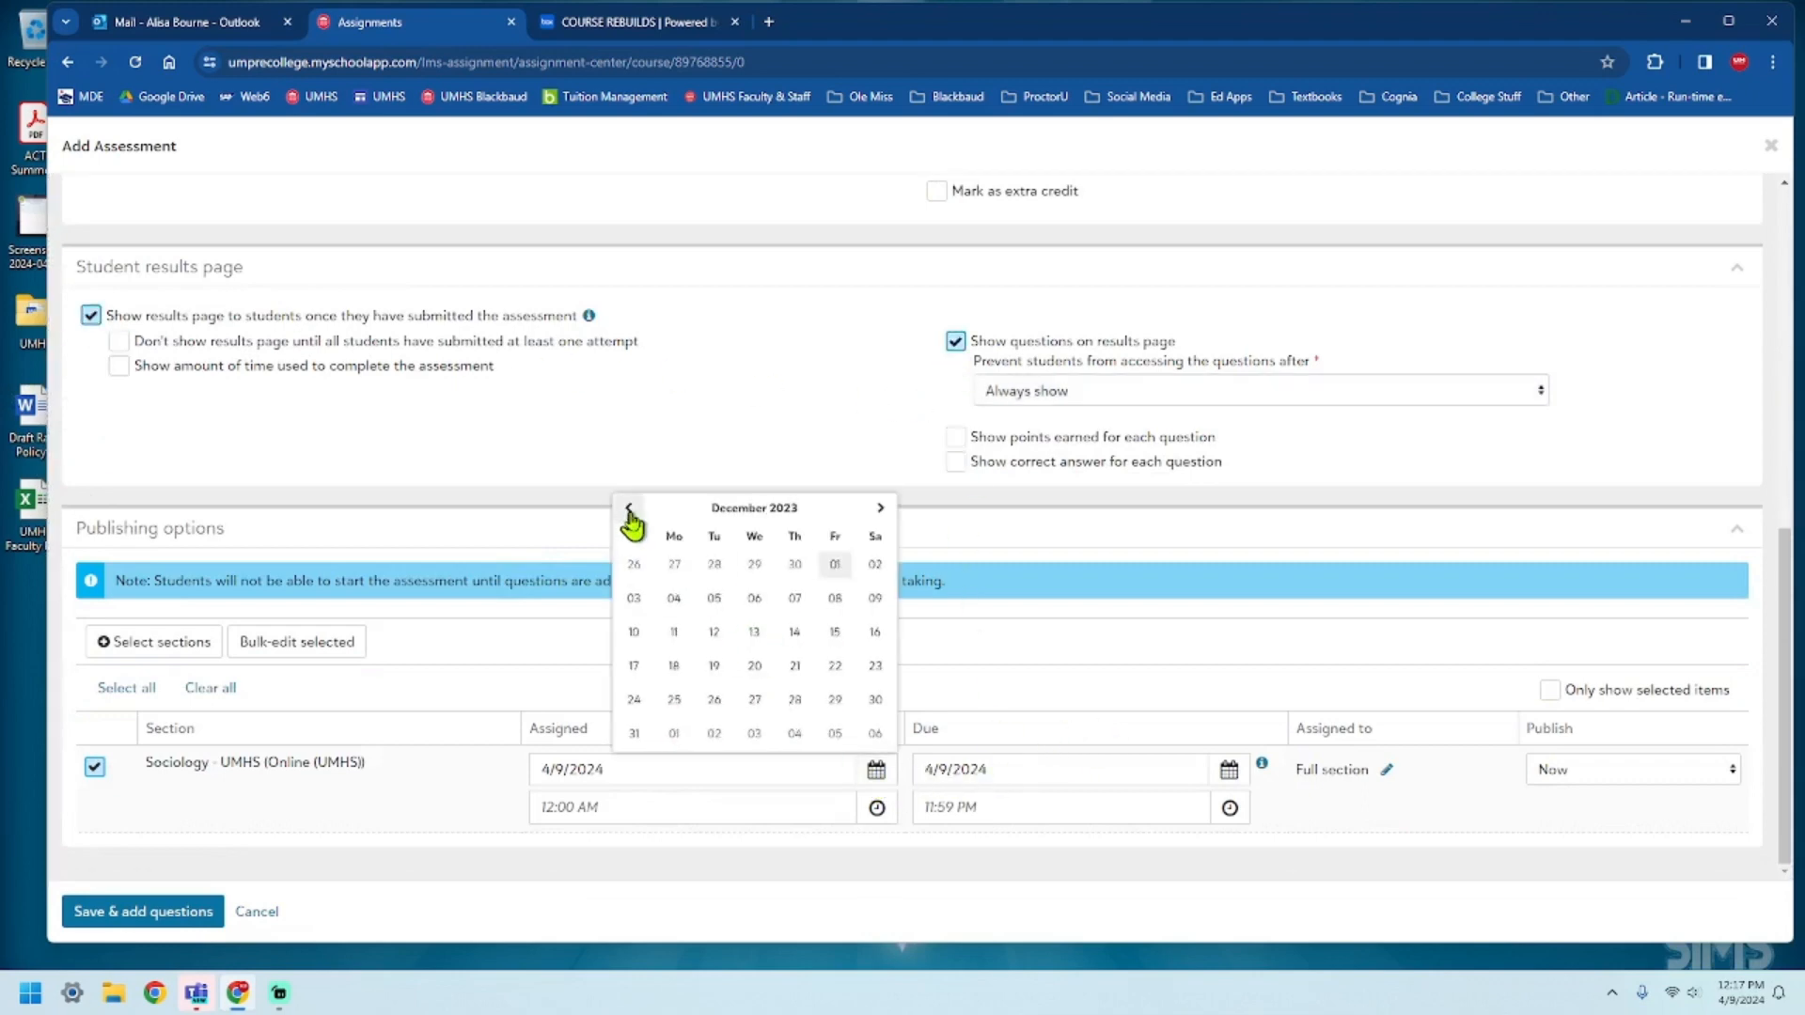
left_click(629, 509)
left_click(629, 510)
left_click(629, 510)
left_click(629, 509)
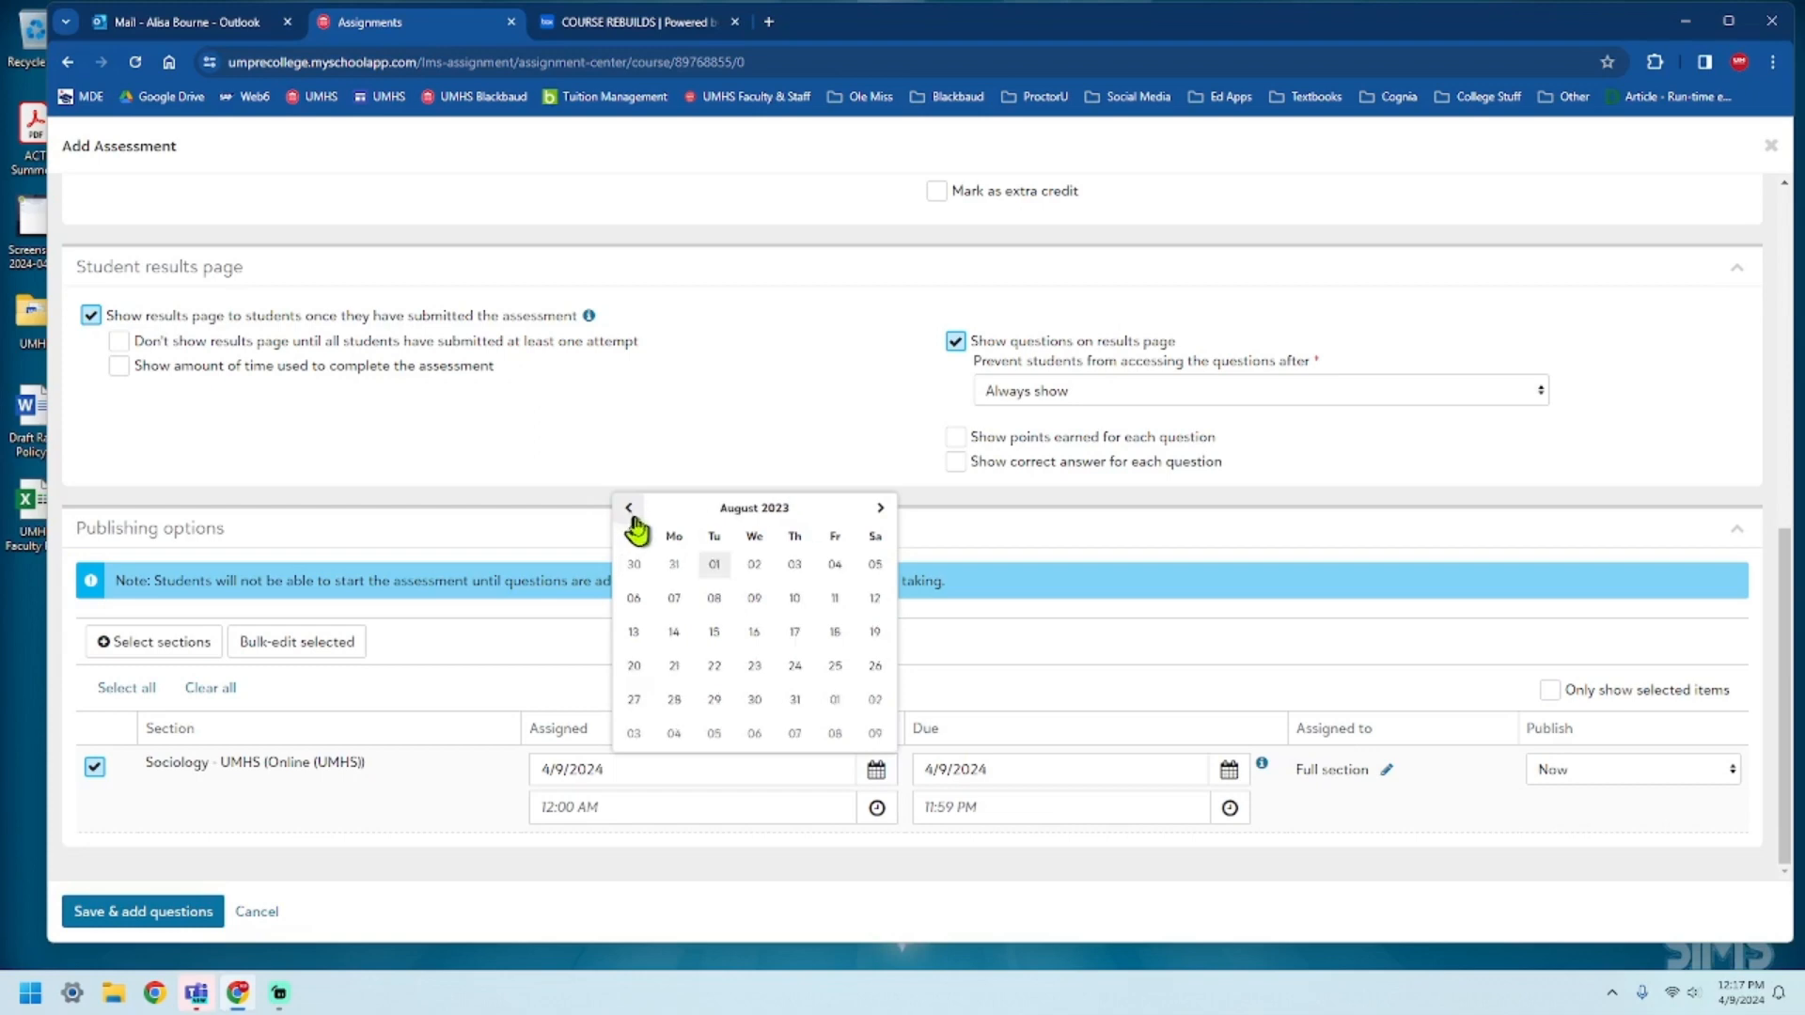
left_click(716, 568)
Set the exam's due date to 7/31/2024 and save the assessment to continue with adding questions.
left_click(1228, 771)
left_click(1233, 508)
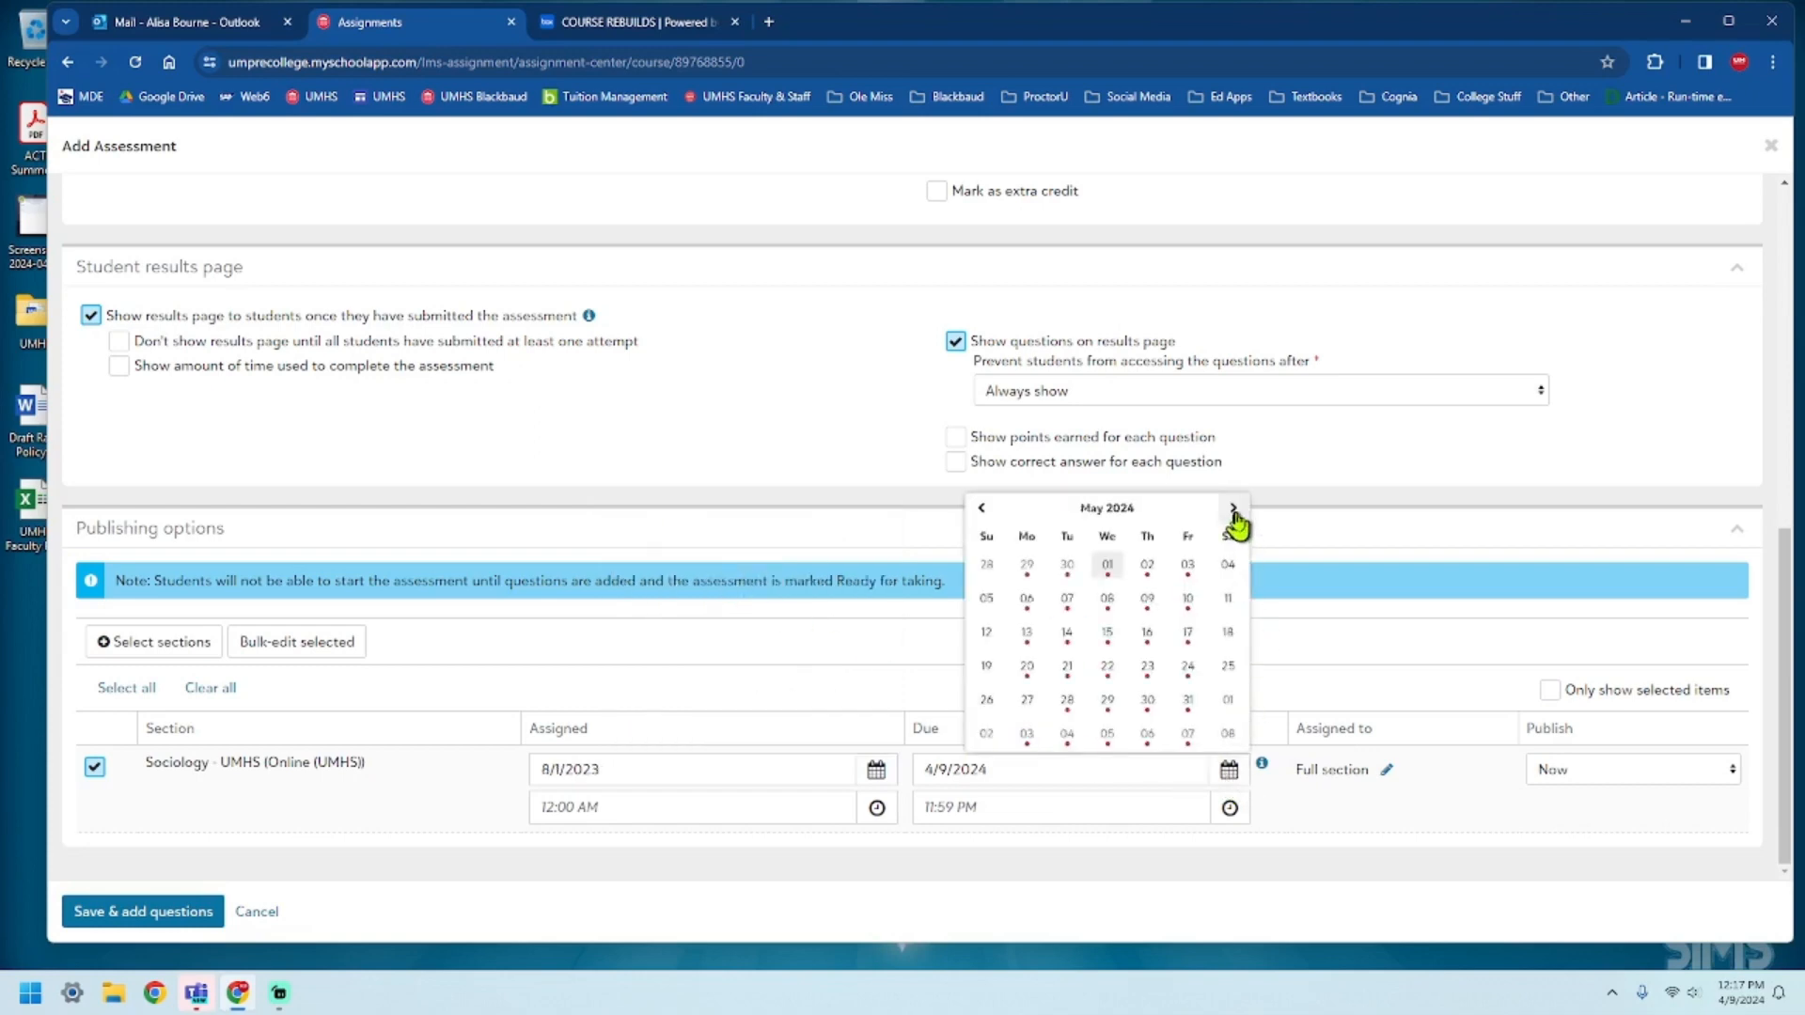
left_click(1233, 509)
left_click(1233, 508)
left_click(1107, 699)
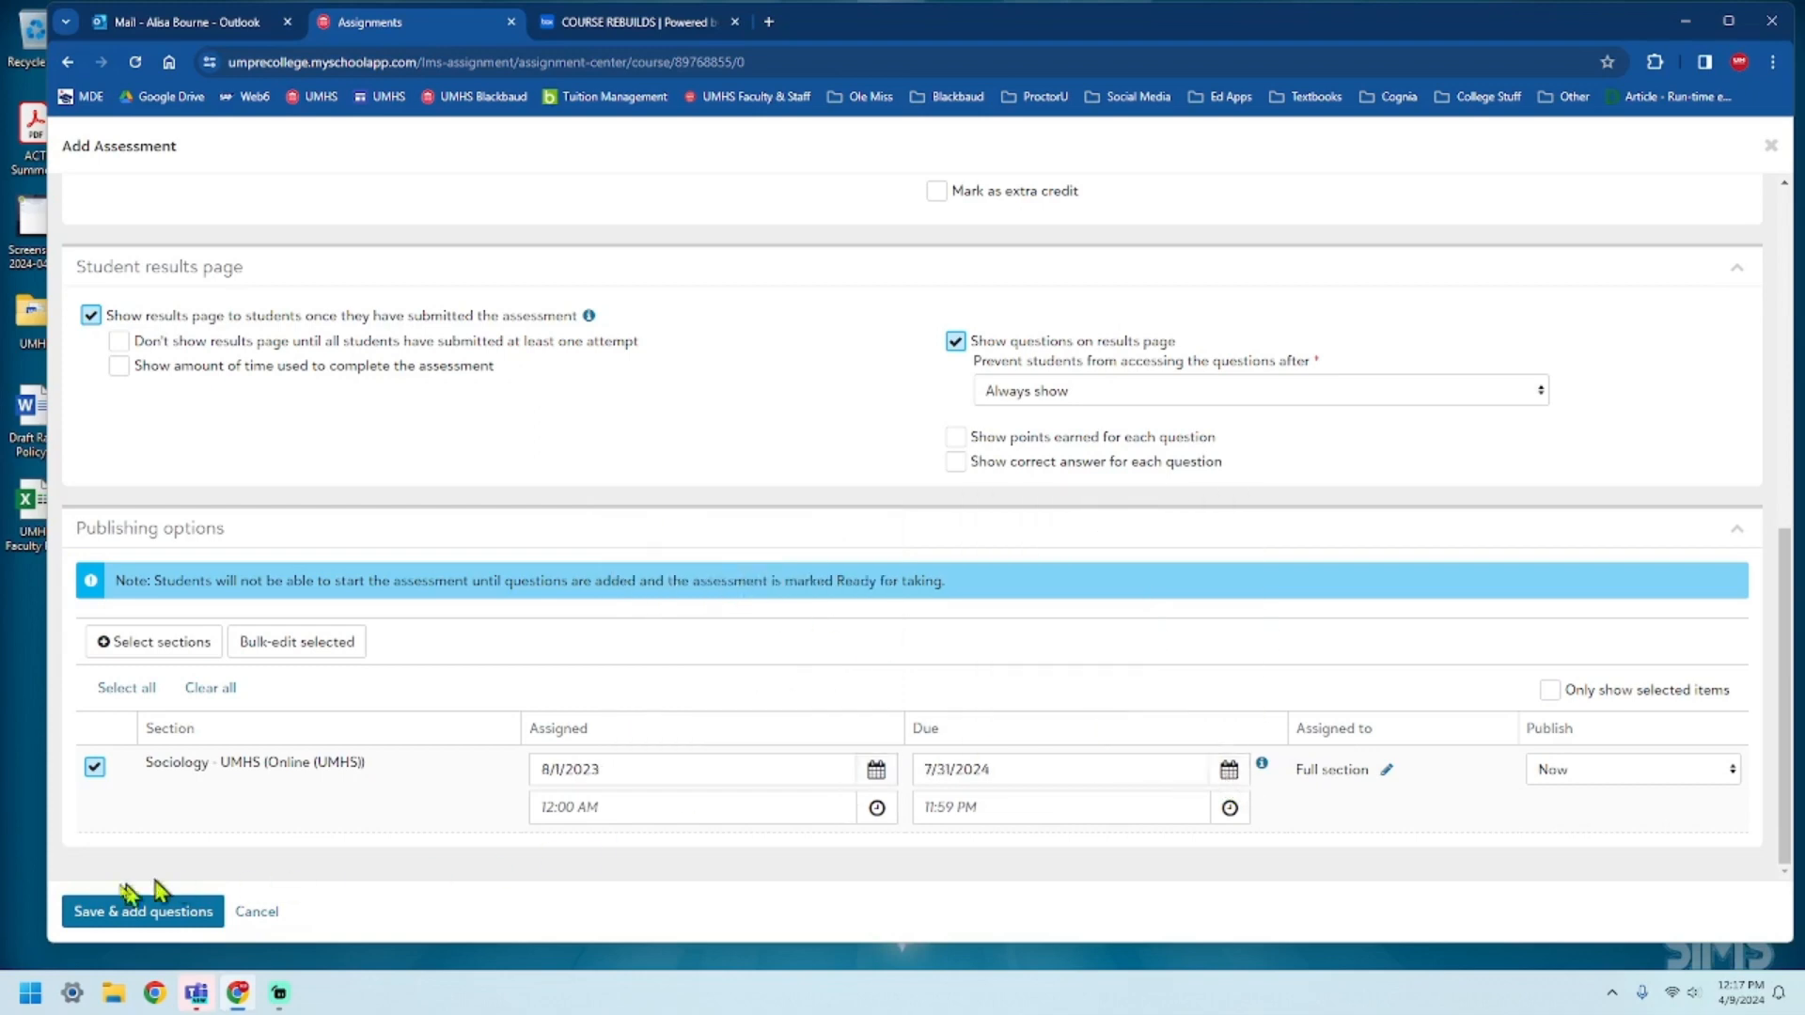
left_click(132, 909)
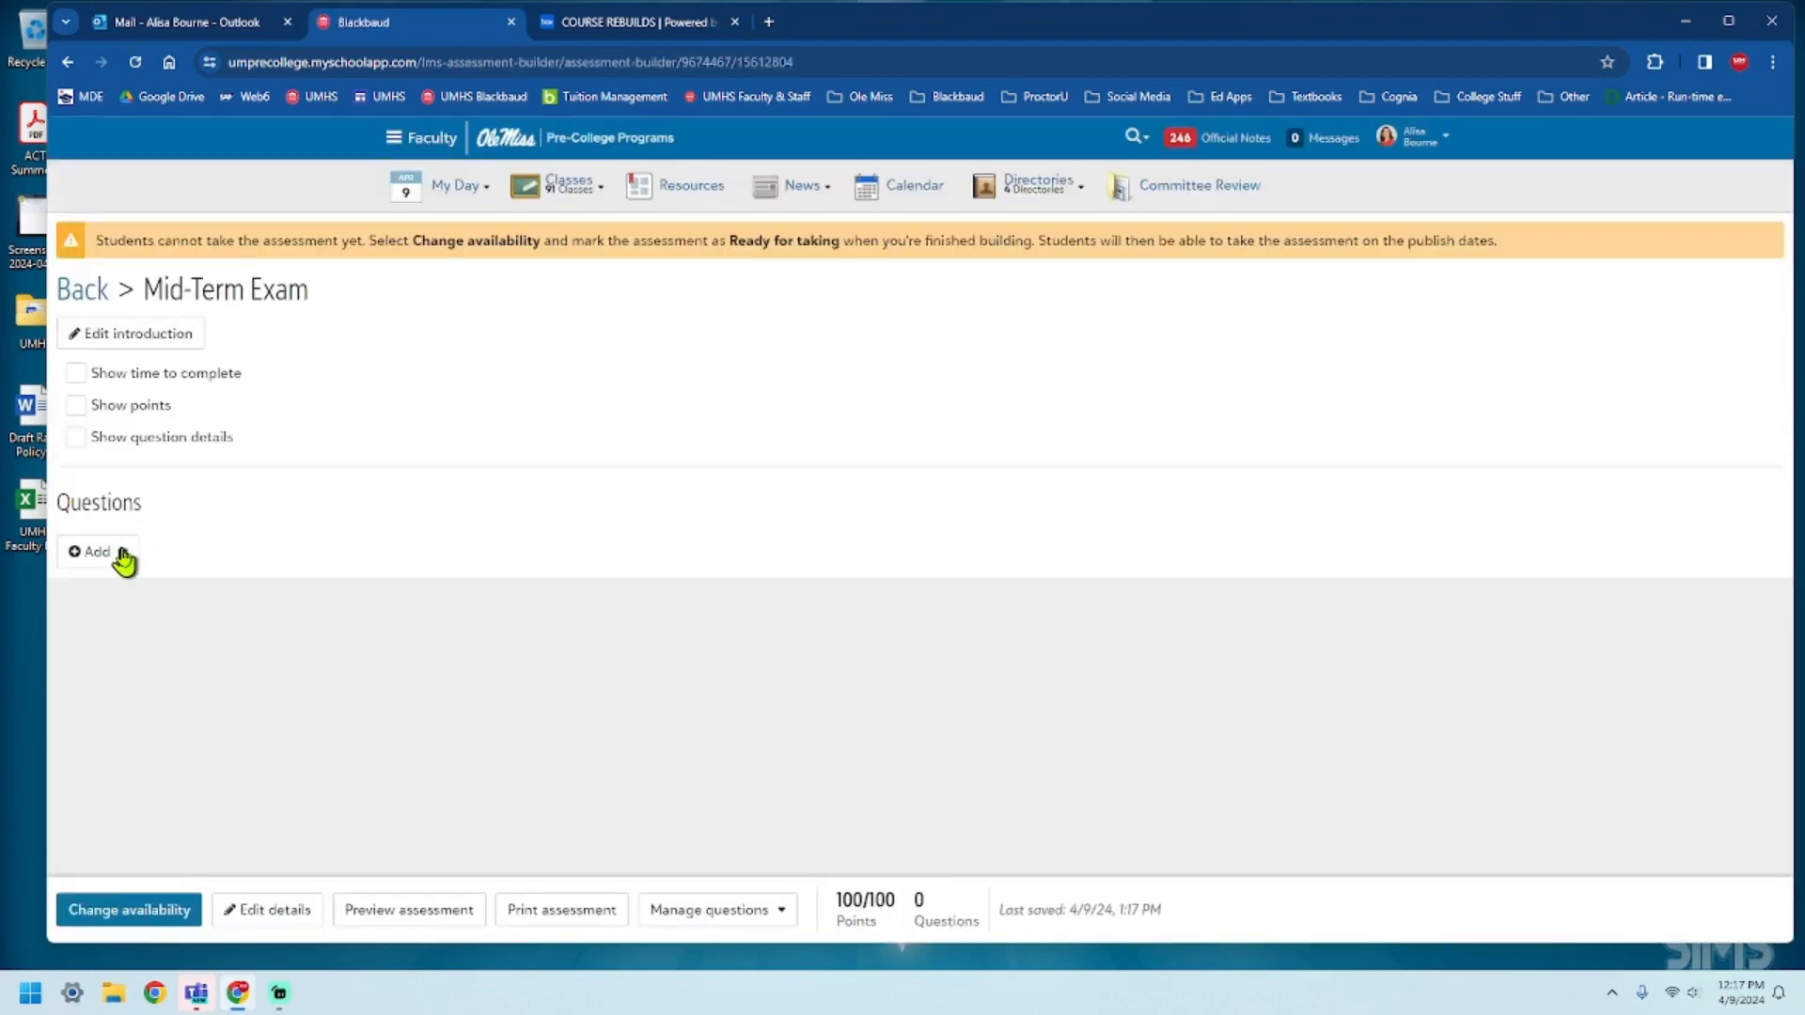
left_click(775, 910)
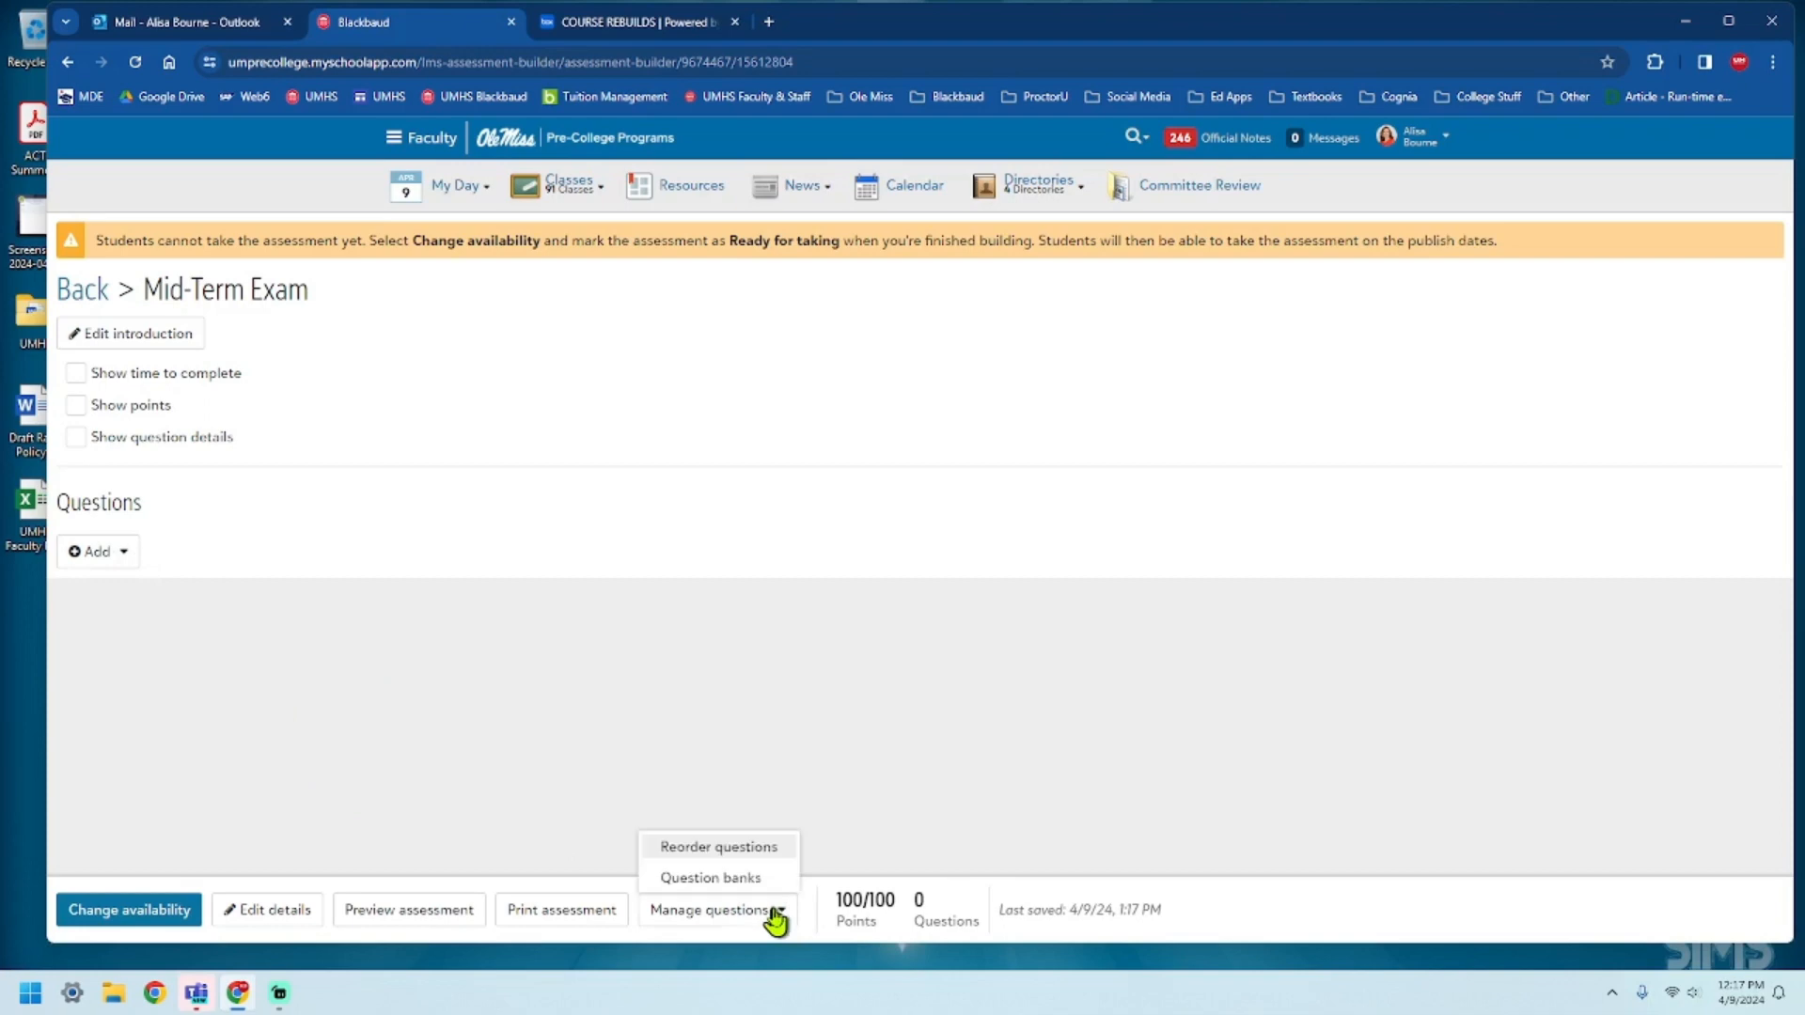
left_click(752, 879)
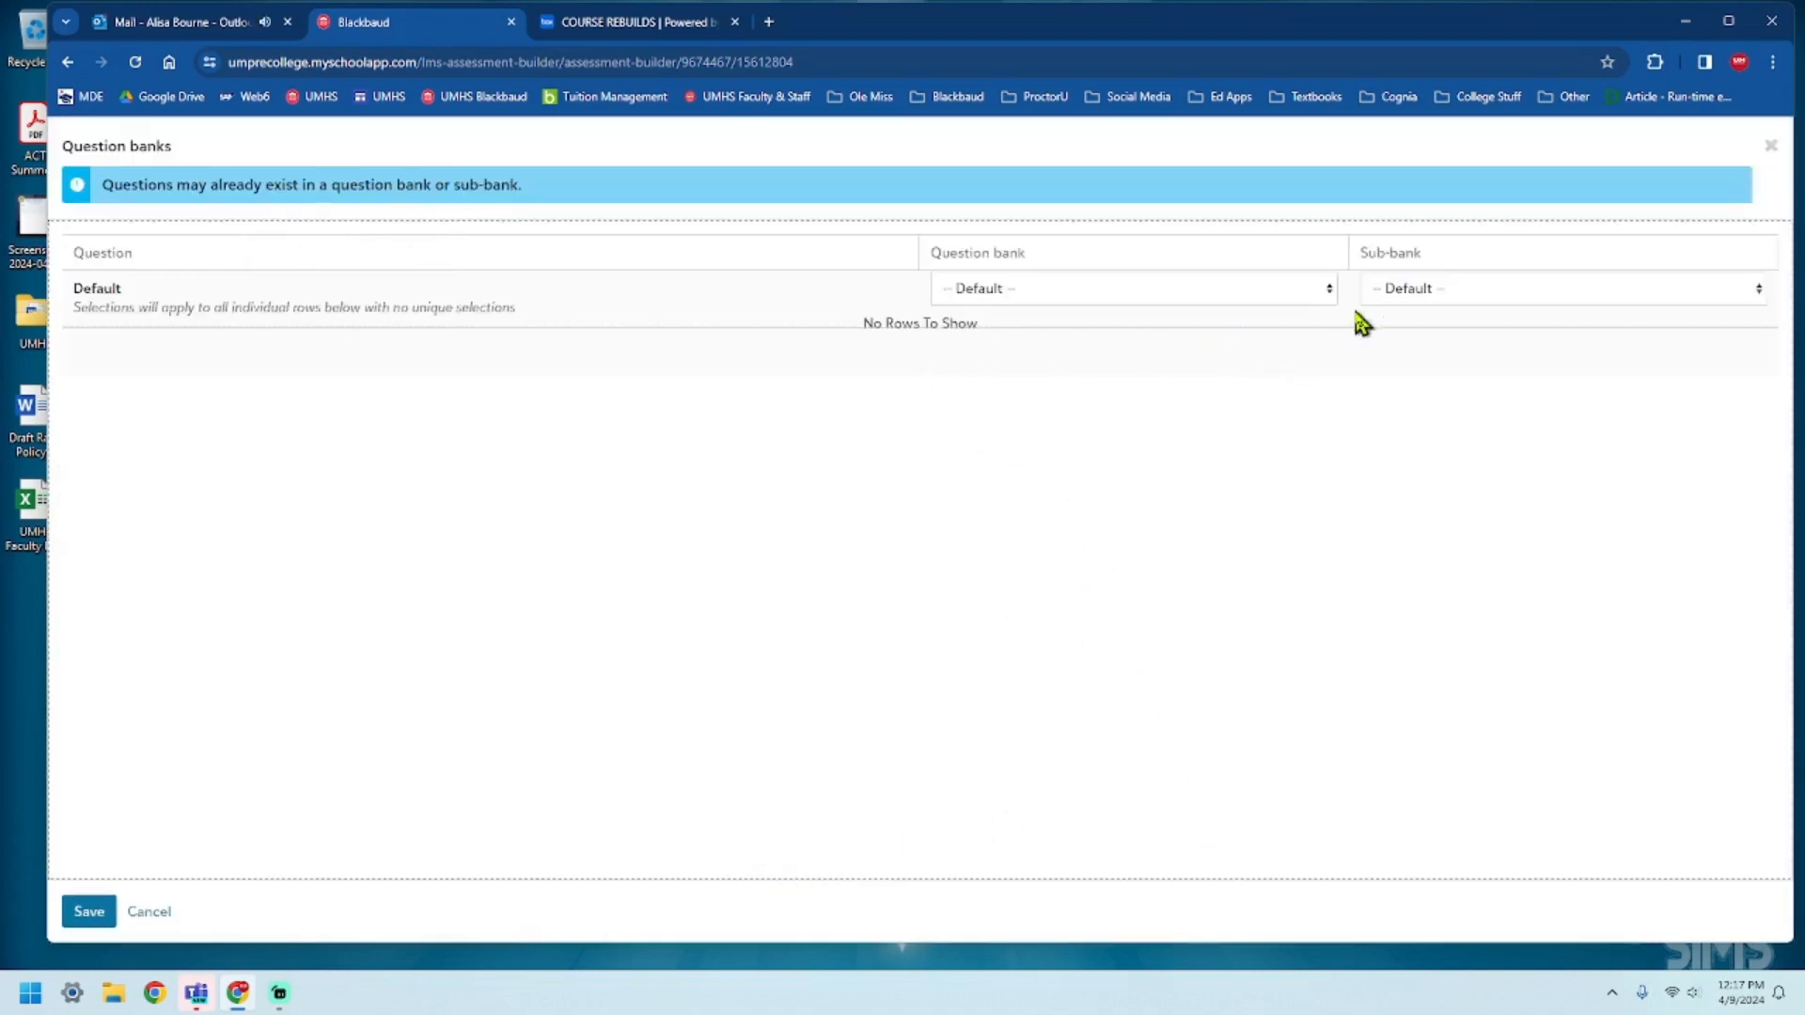
left_click(1325, 290)
left_click(1080, 484)
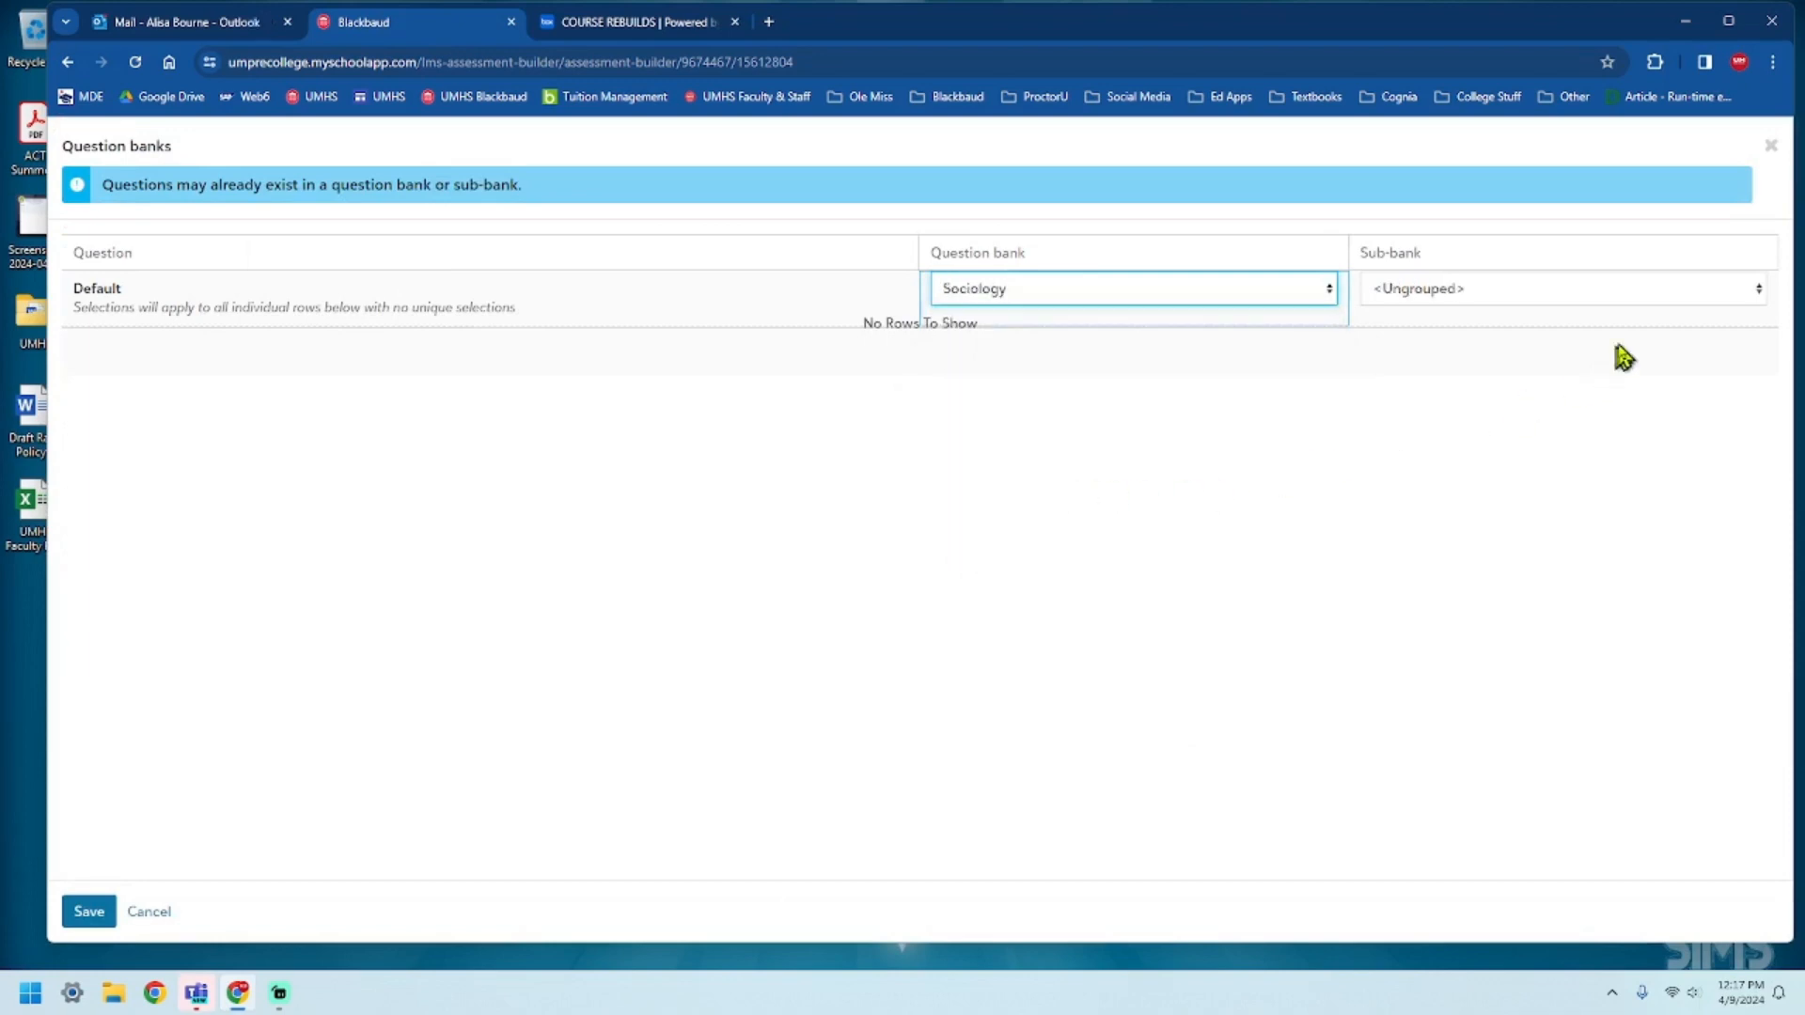
left_click(1637, 293)
left_click(1591, 351)
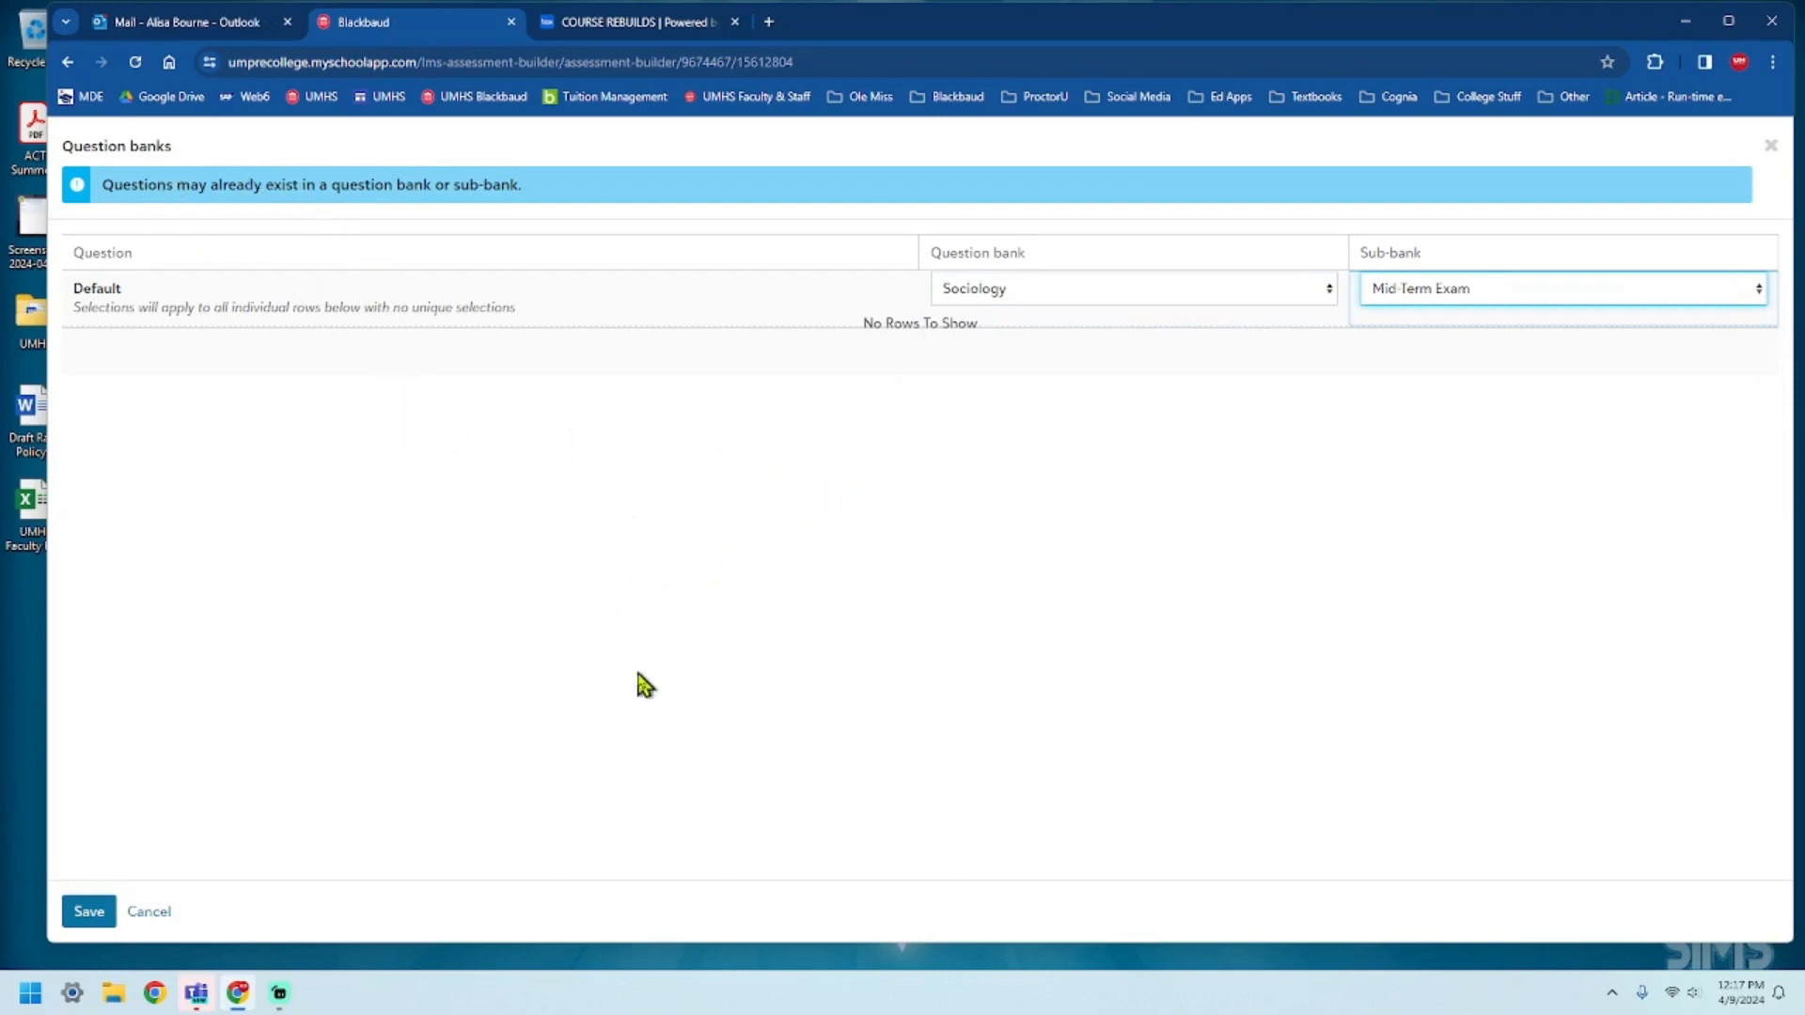
left_click(149, 916)
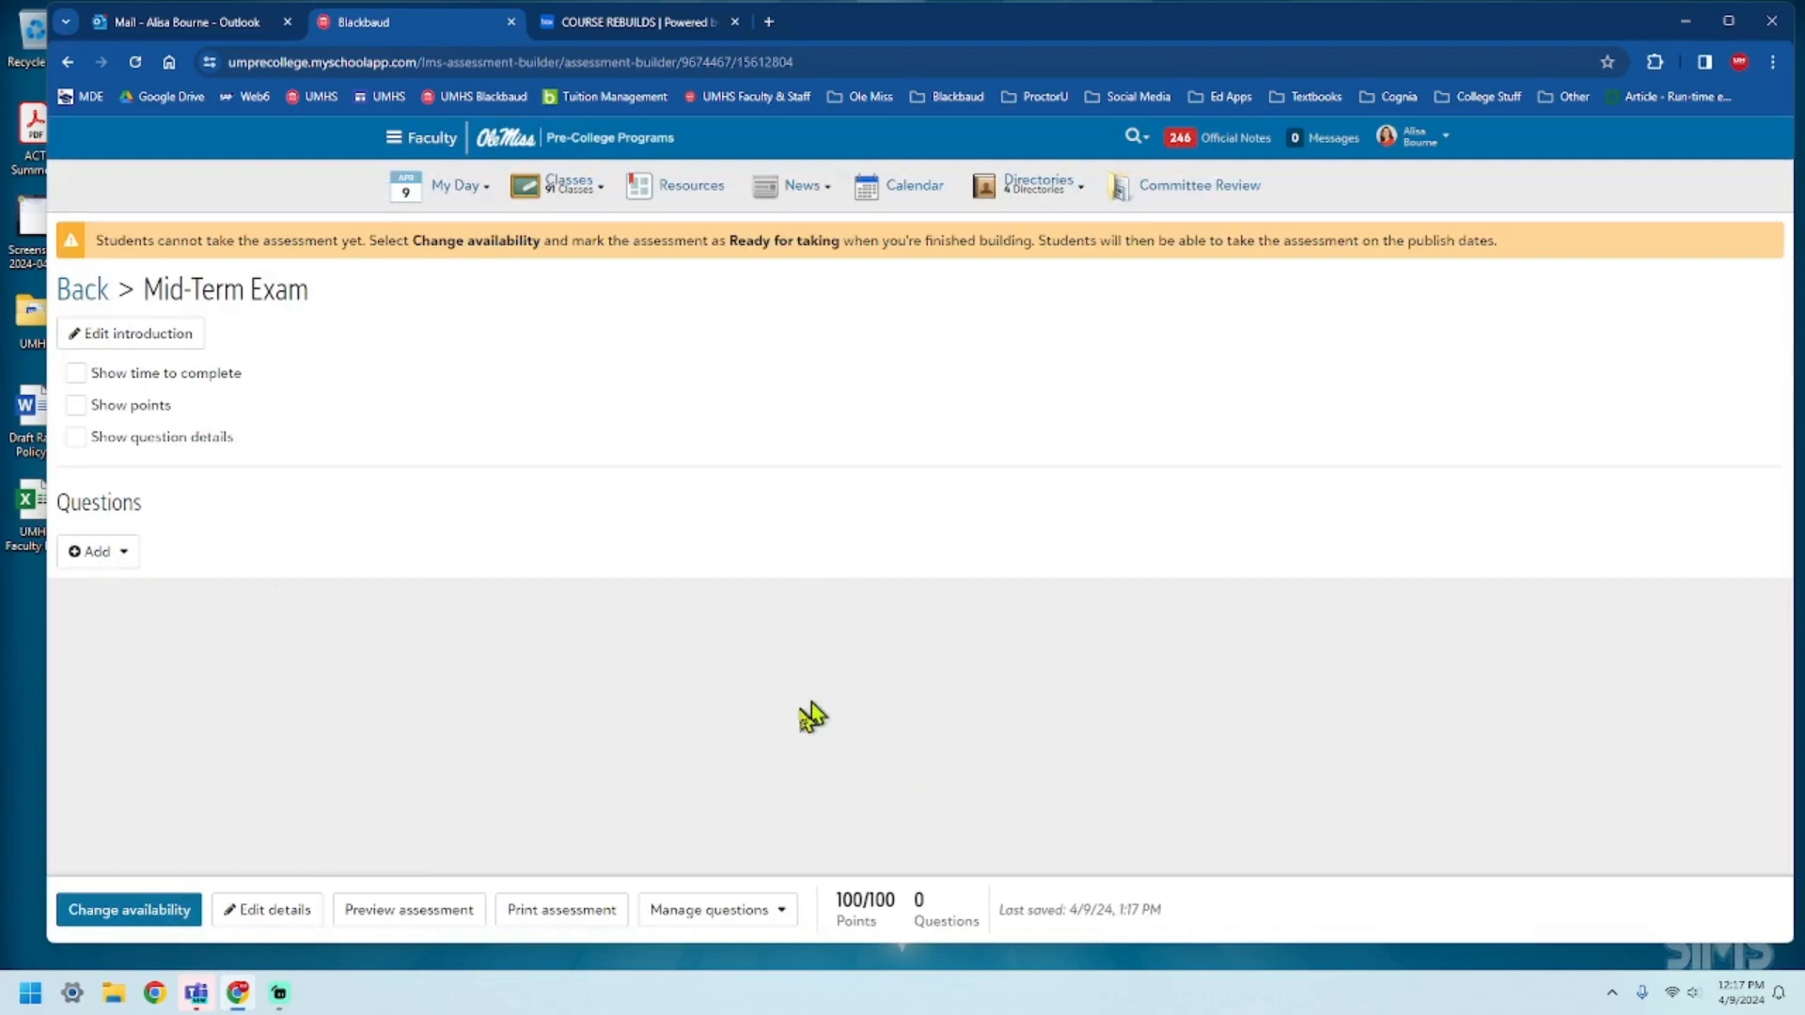
Start adding questions from the Sociology question bank and select its entire Mid-Term Exam sub-bank.
left_click(113, 561)
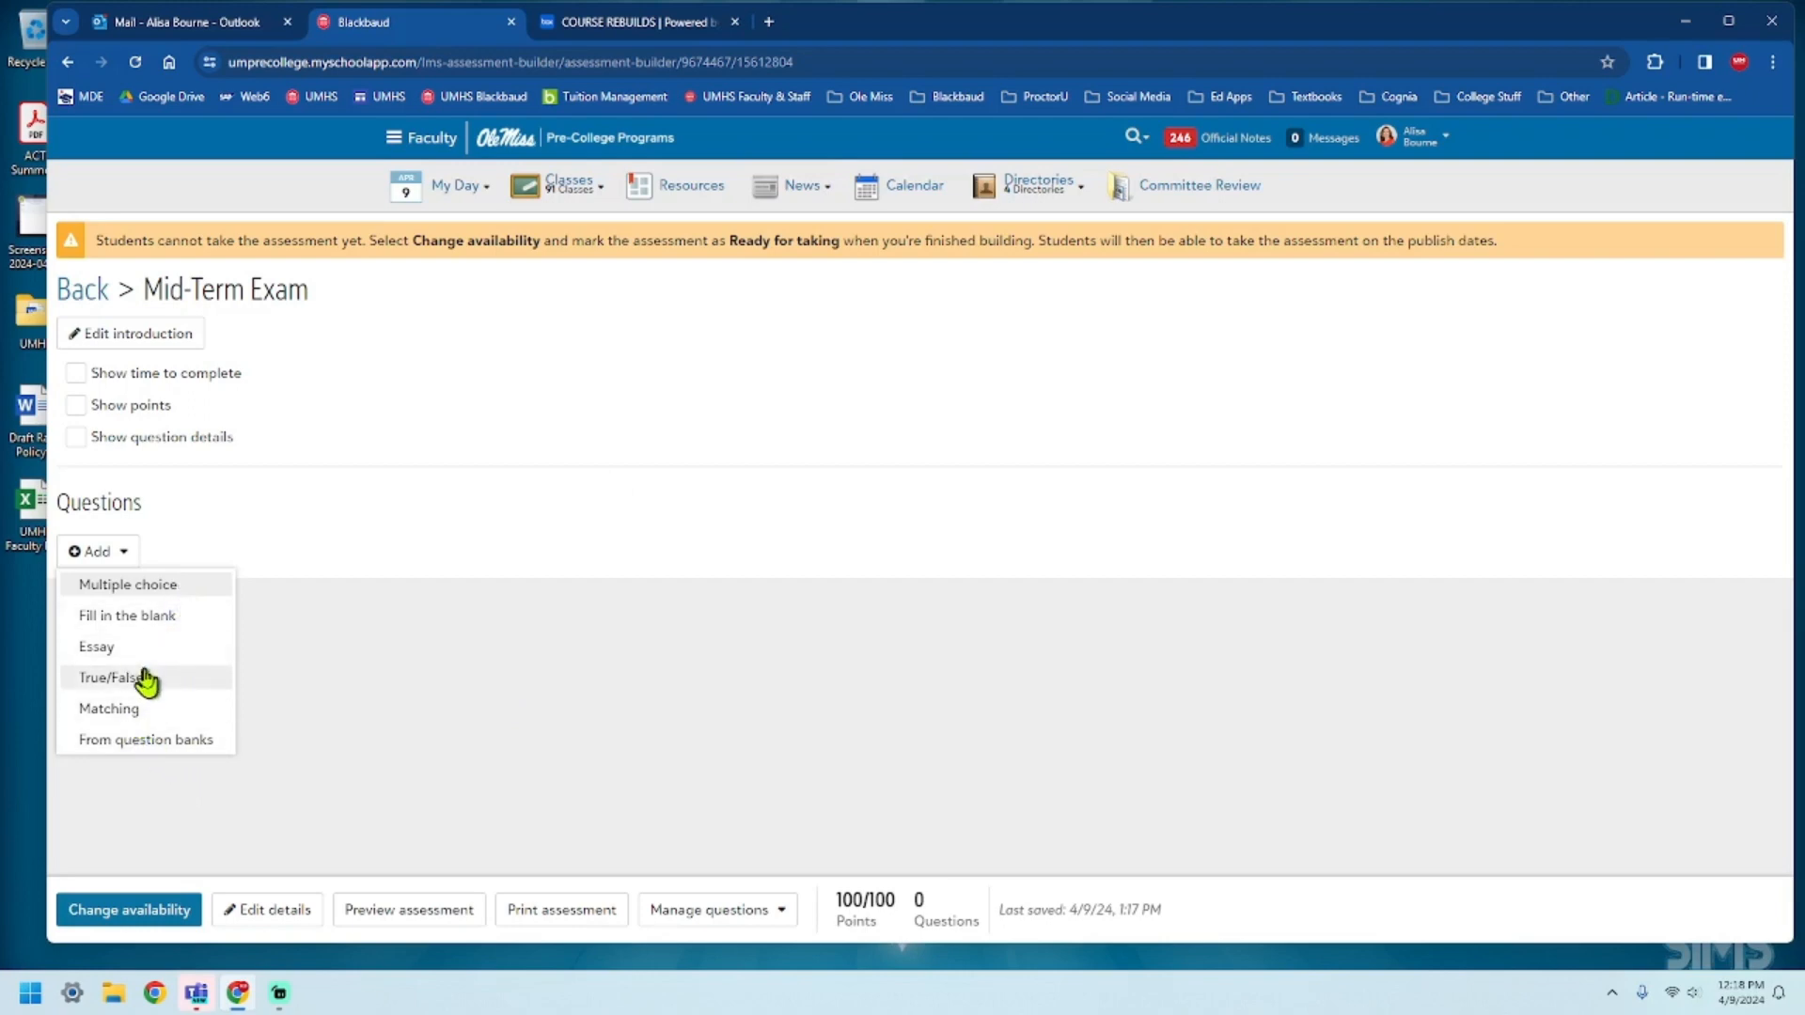
left_click(160, 743)
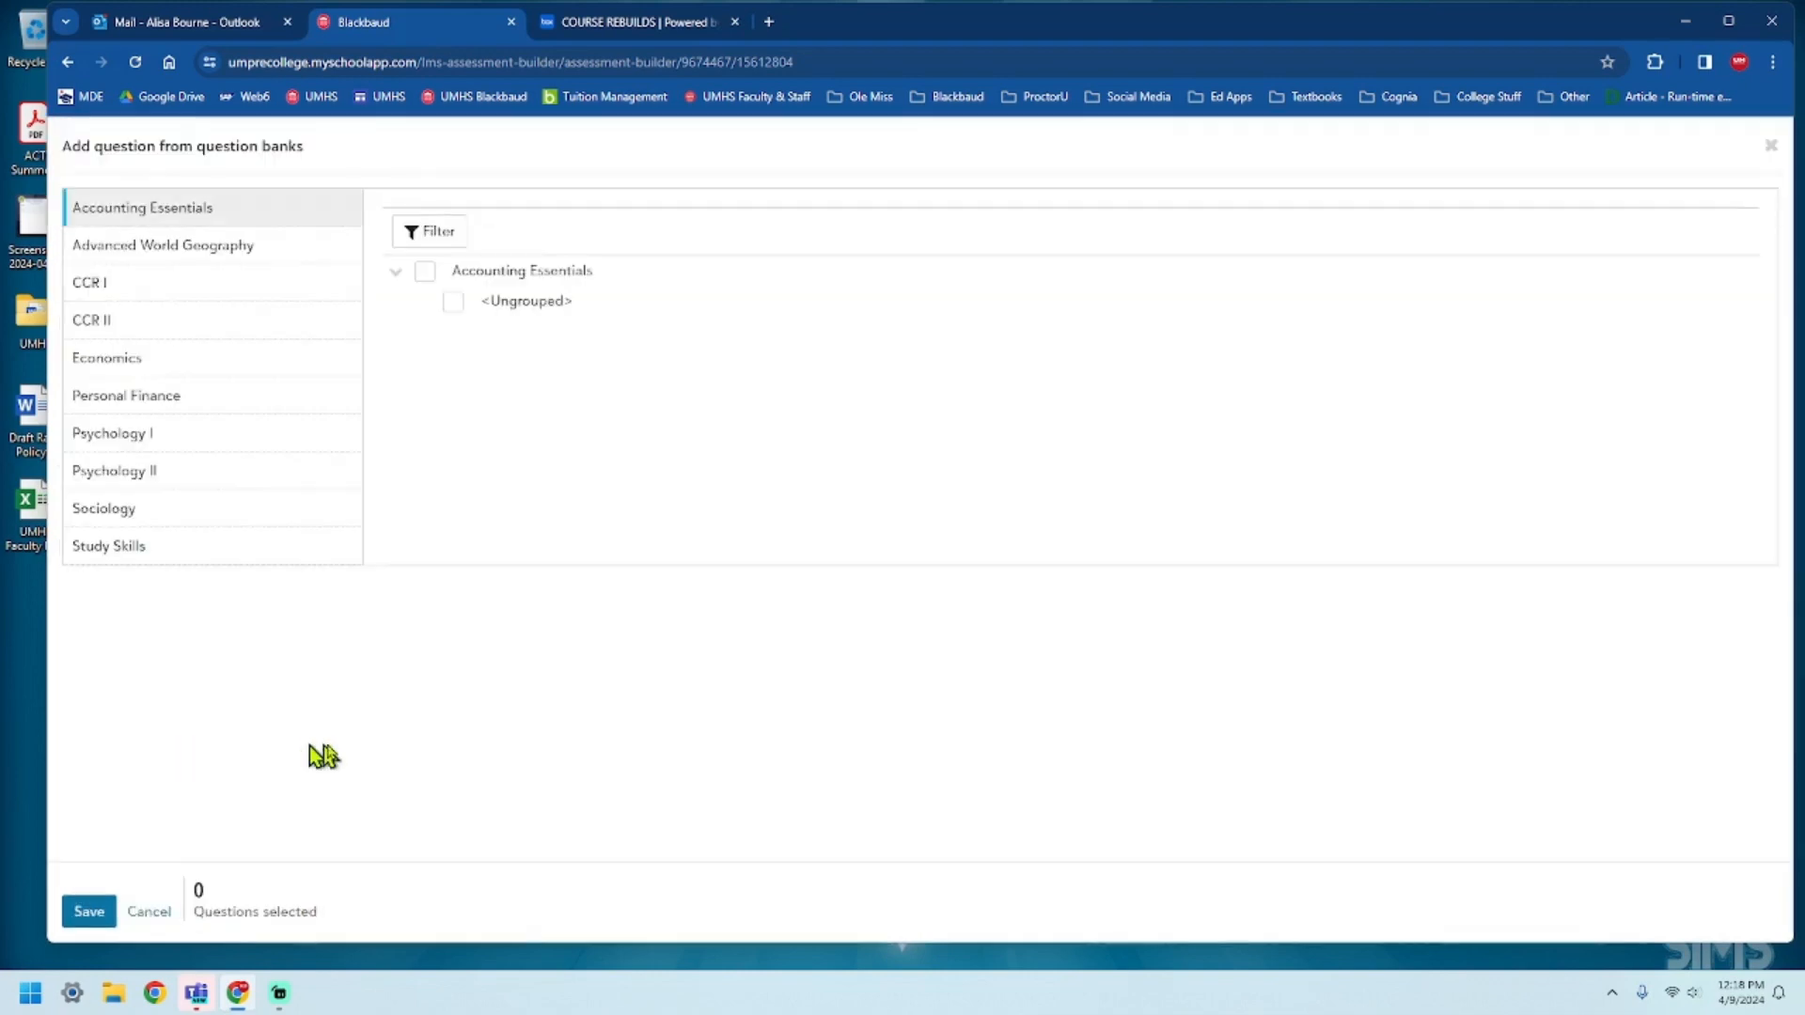
left_click(161, 513)
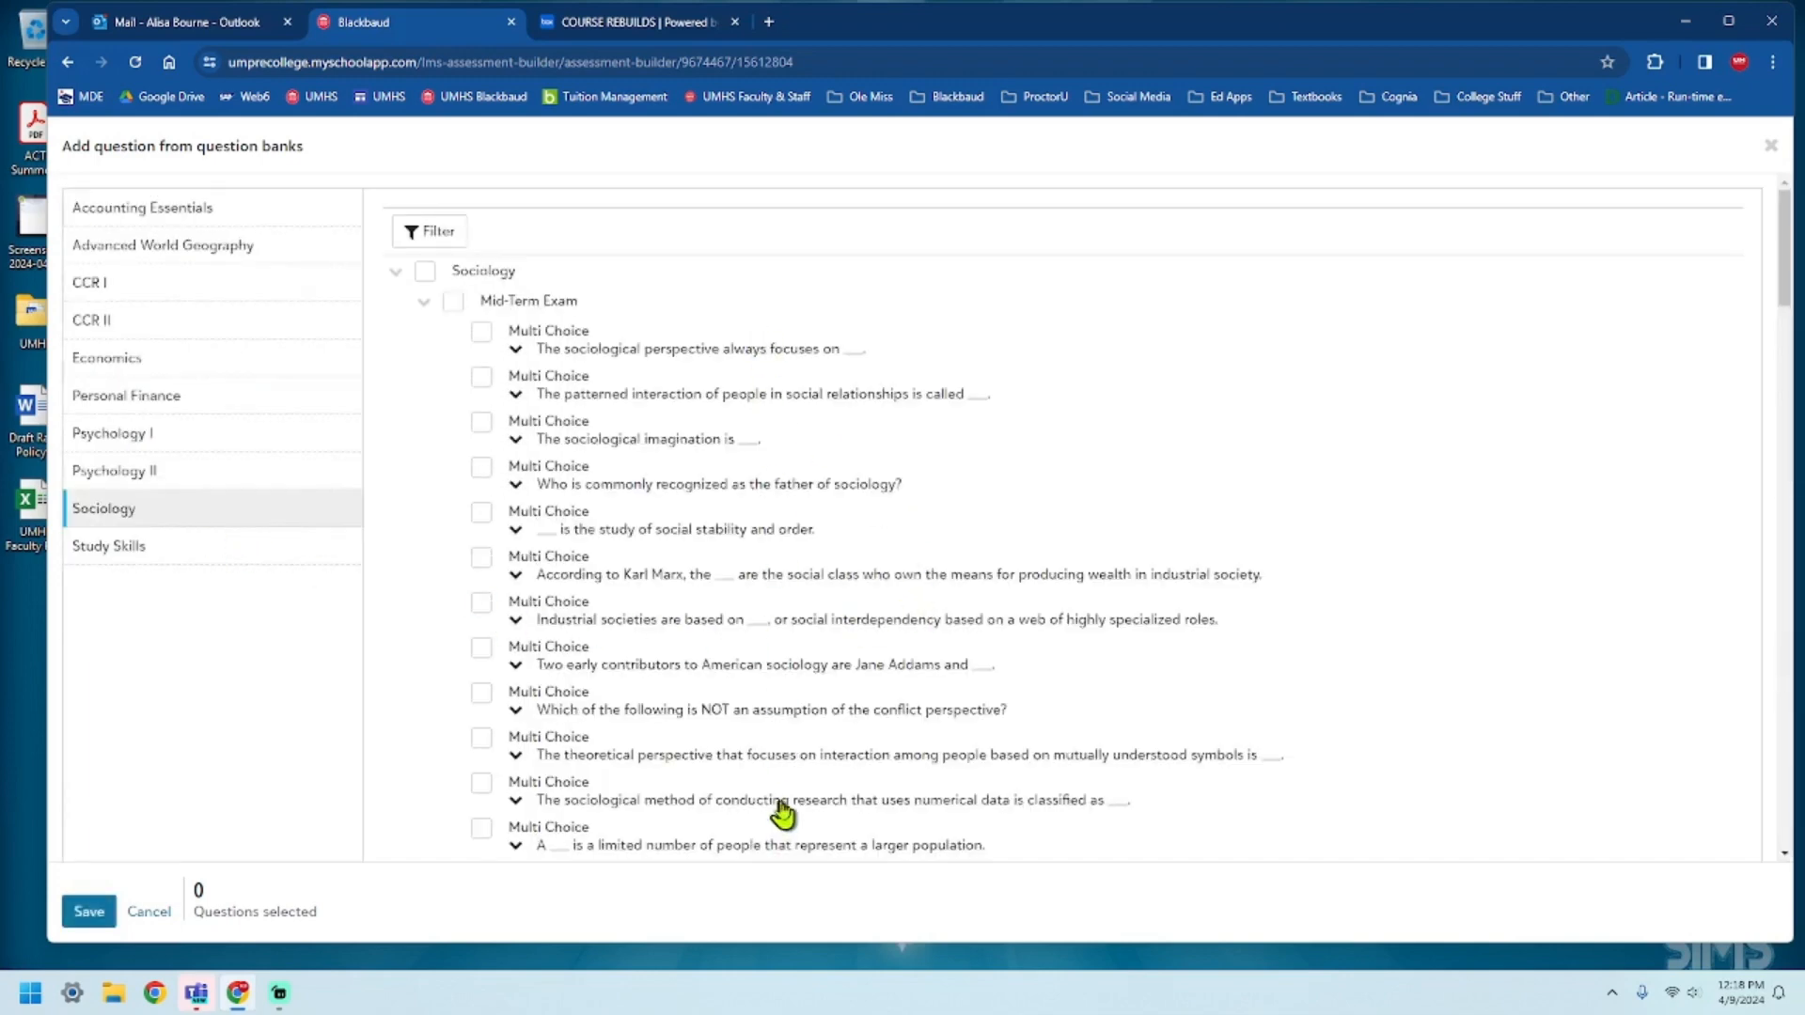
scroll(857, 689, "down", 20)
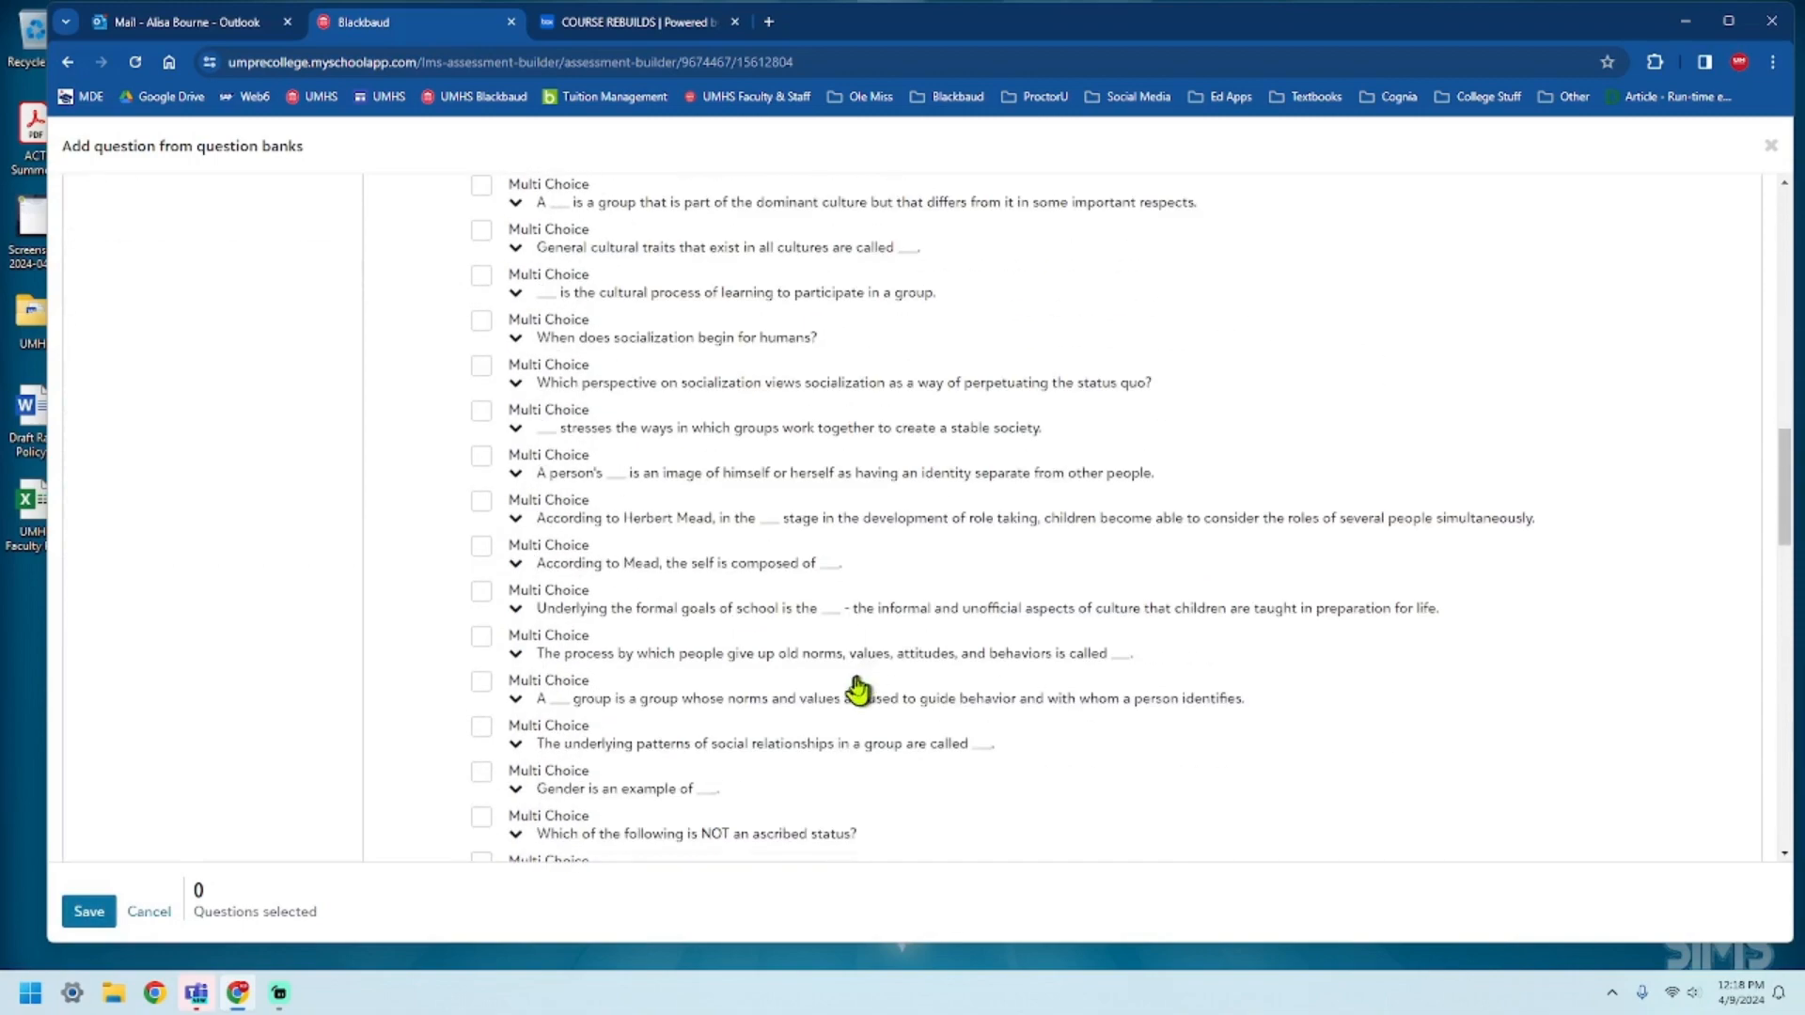
scroll(857, 689, "up", 20)
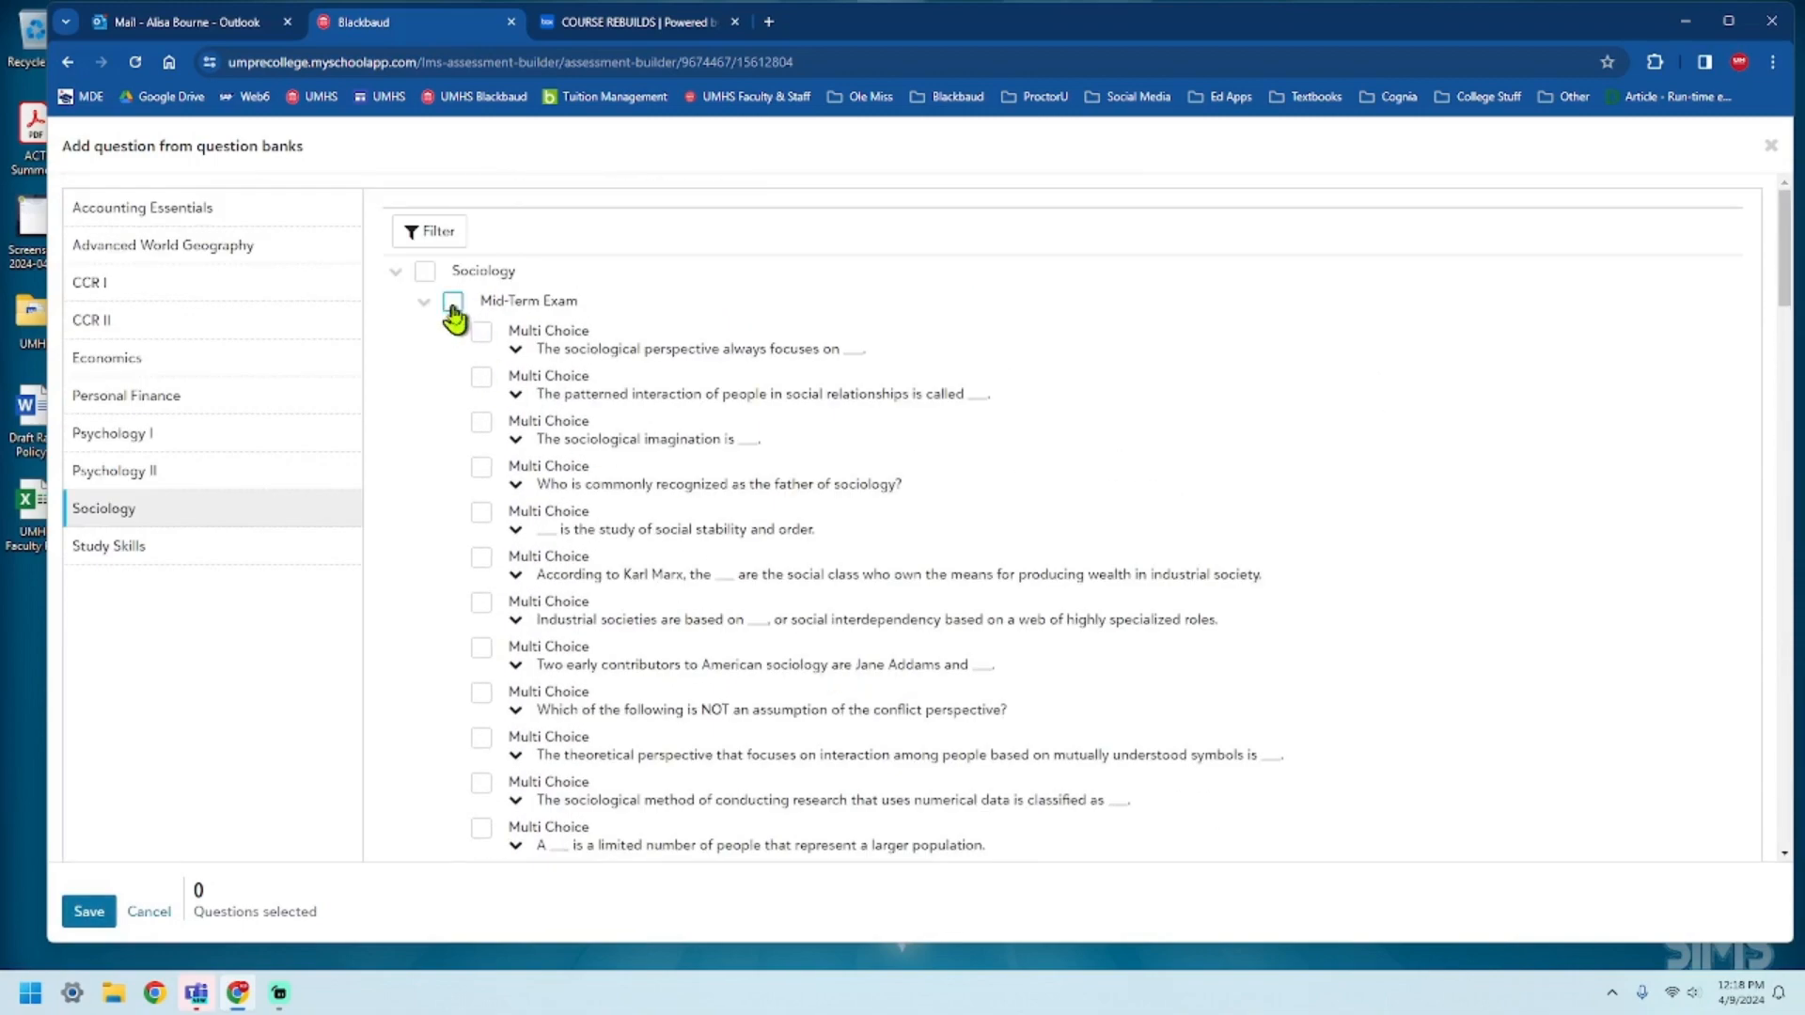
left_click(452, 301)
Look through the full list of selected Mid-Term Exam questions in the Sociology bank.
scroll(437, 331, "down", 20)
scroll(670, 725, "up", 5)
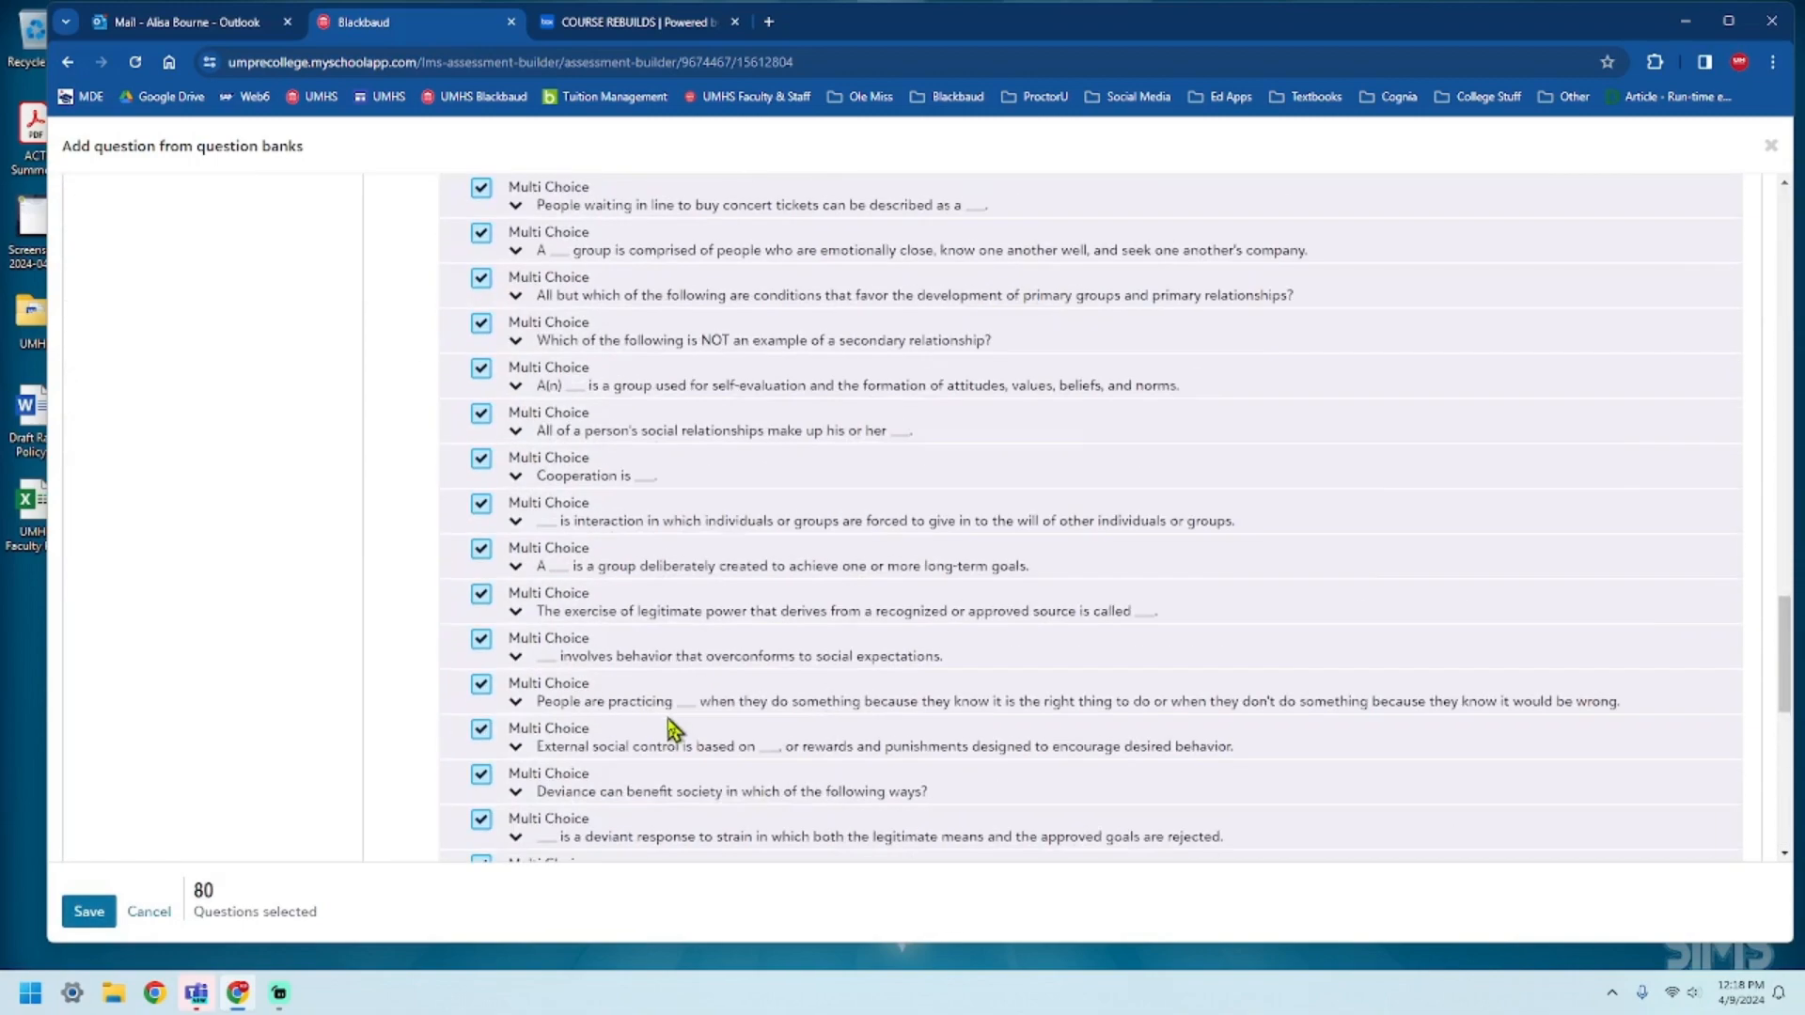
scroll(670, 729, "up", 15)
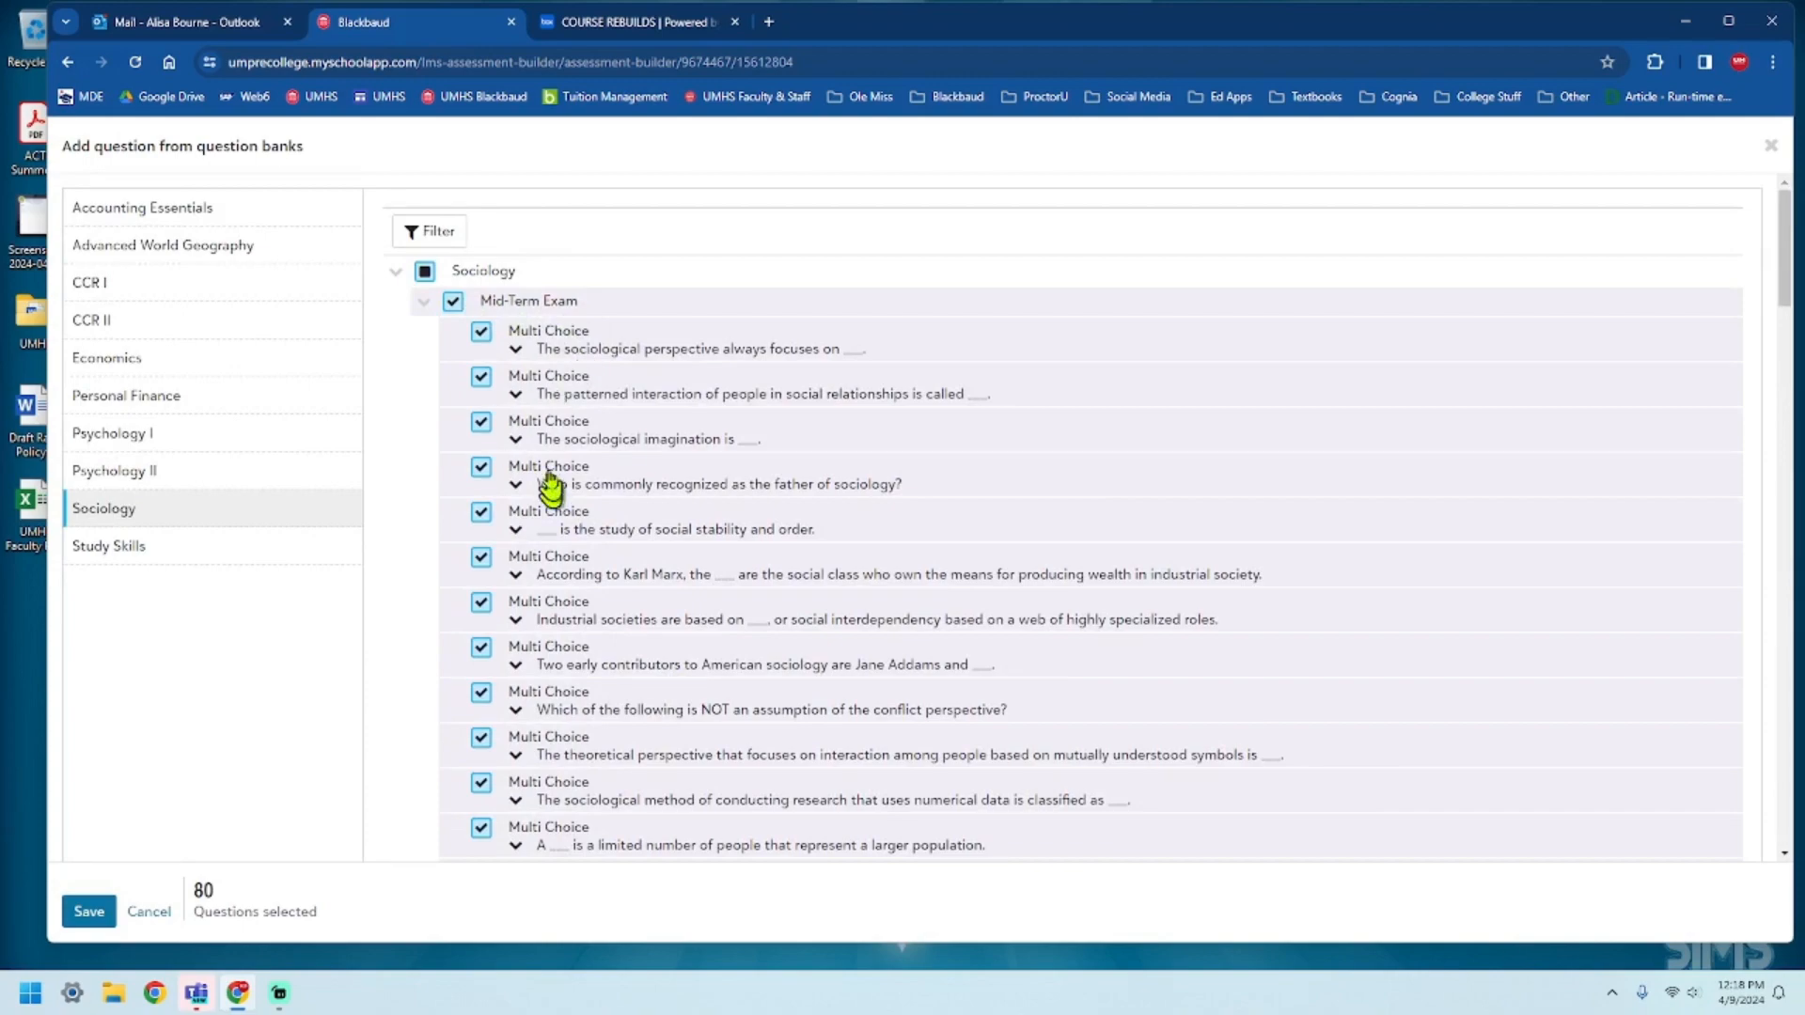
scroll(583, 489, "down", 12)
scroll(663, 564, "down", 15)
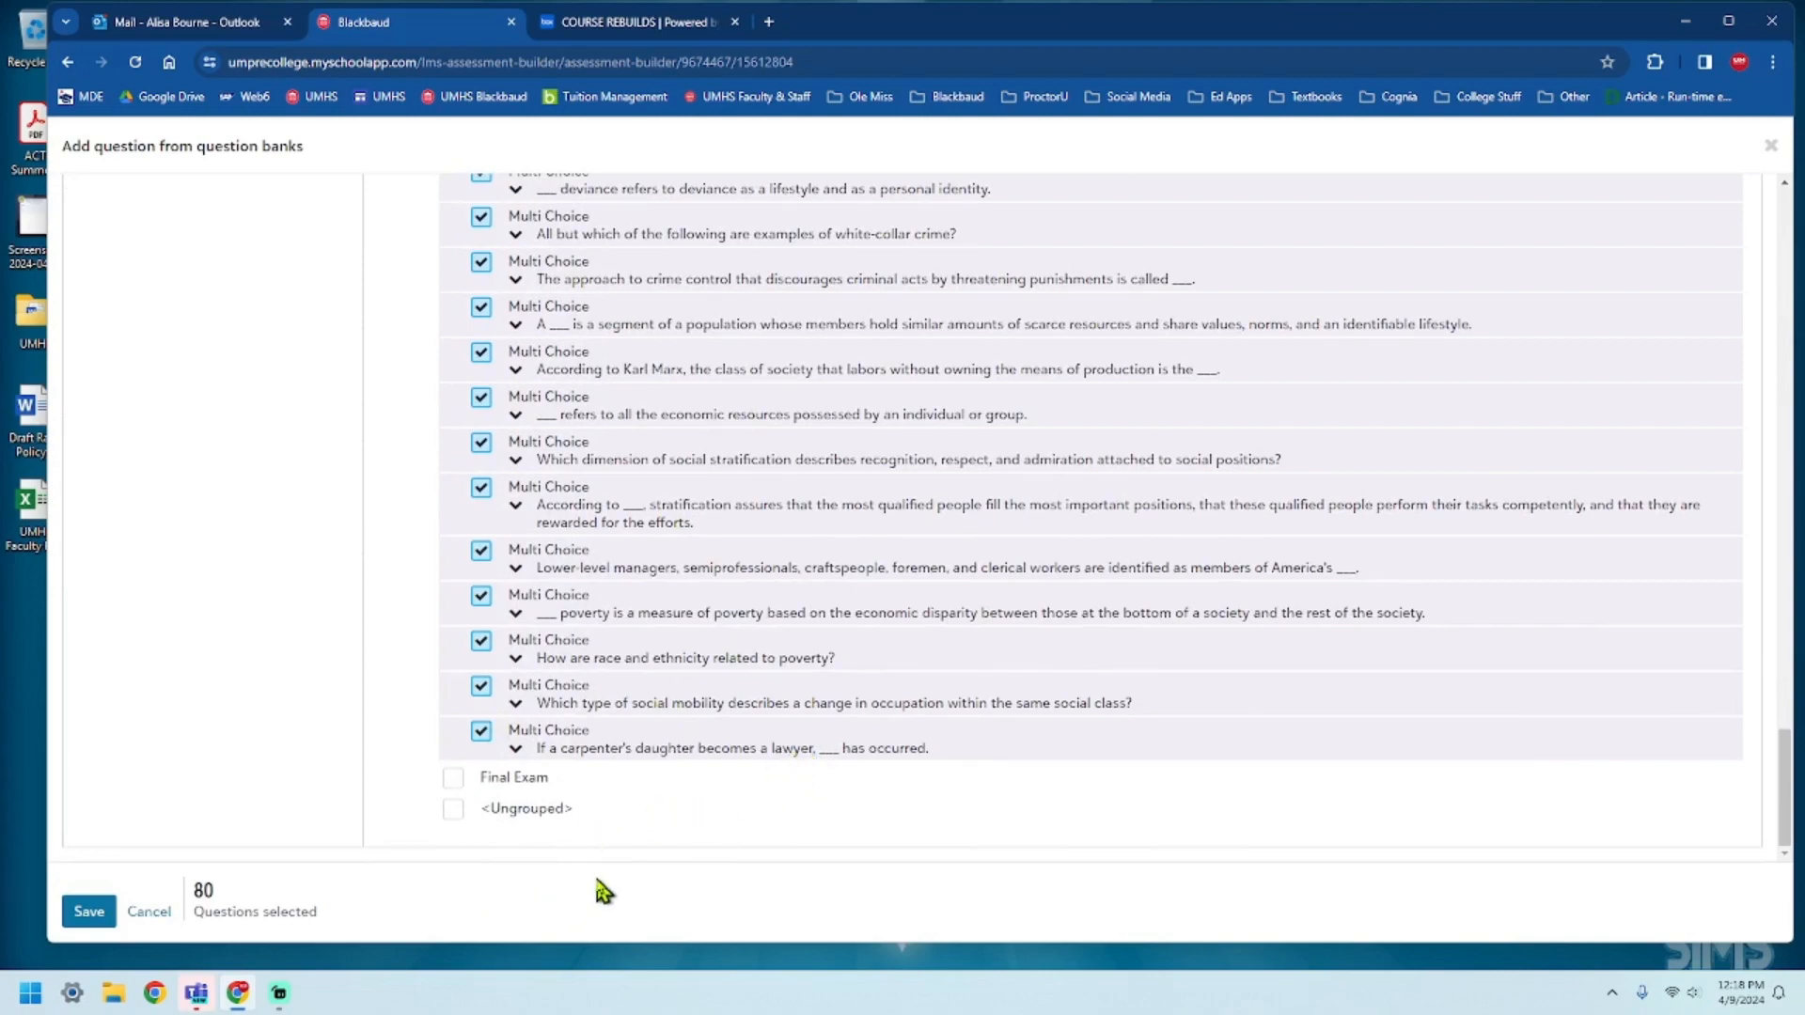
scroll(682, 846, "up", 10)
scroll(733, 837, "up", 15)
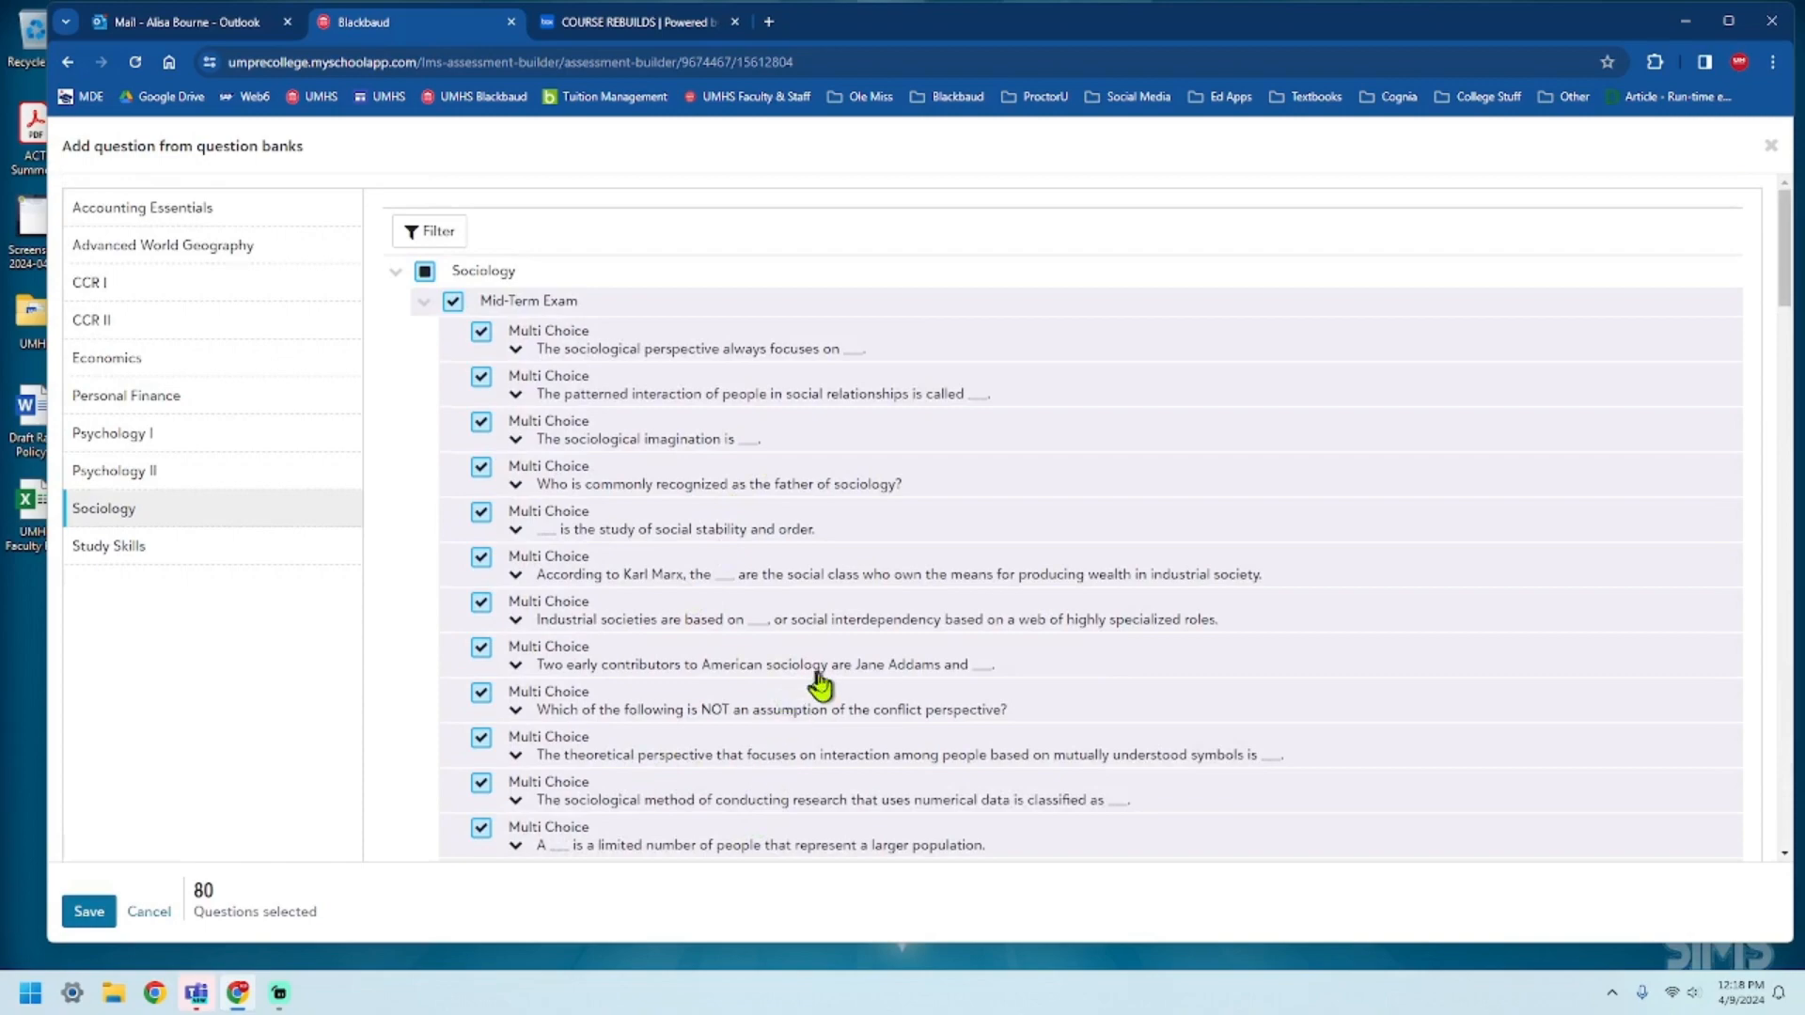
scroll(822, 691, "down", 9)
scroll(488, 781, "up", 11)
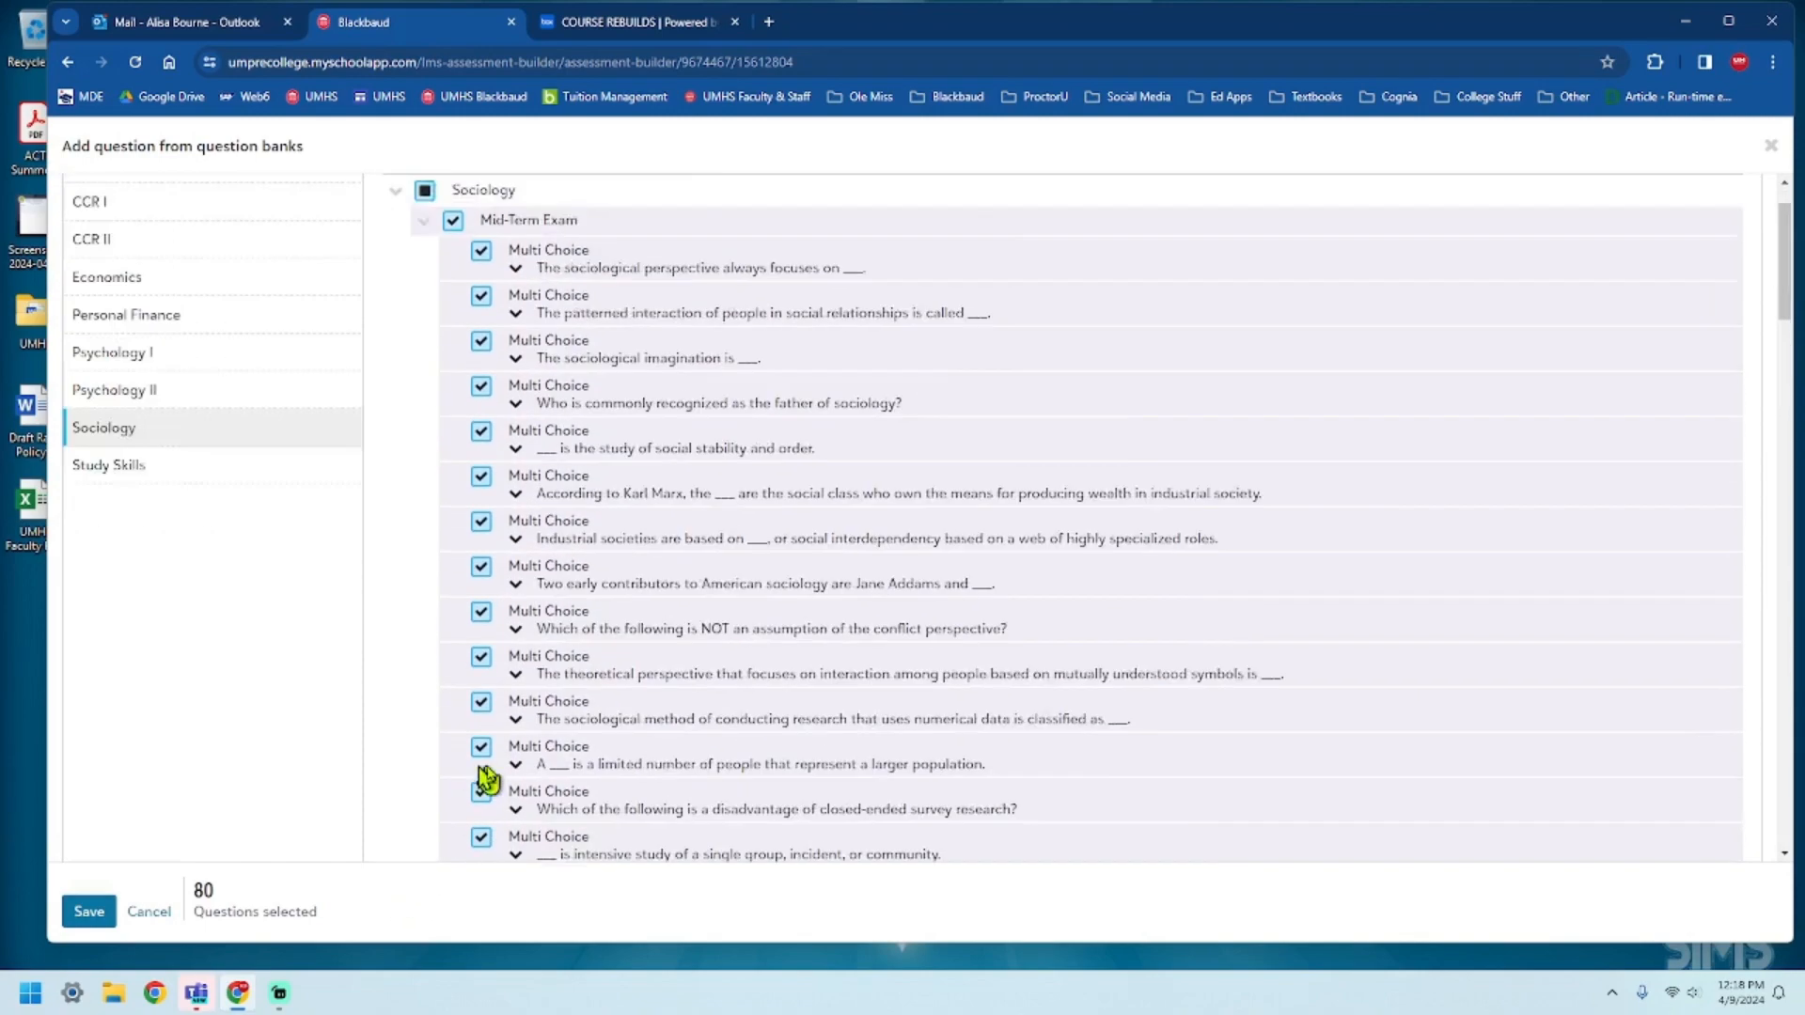
Deselect the Mid-Term Exam sub-bank and check the answer choices of its last question, about a carpenter's daughter.
left_click(453, 303)
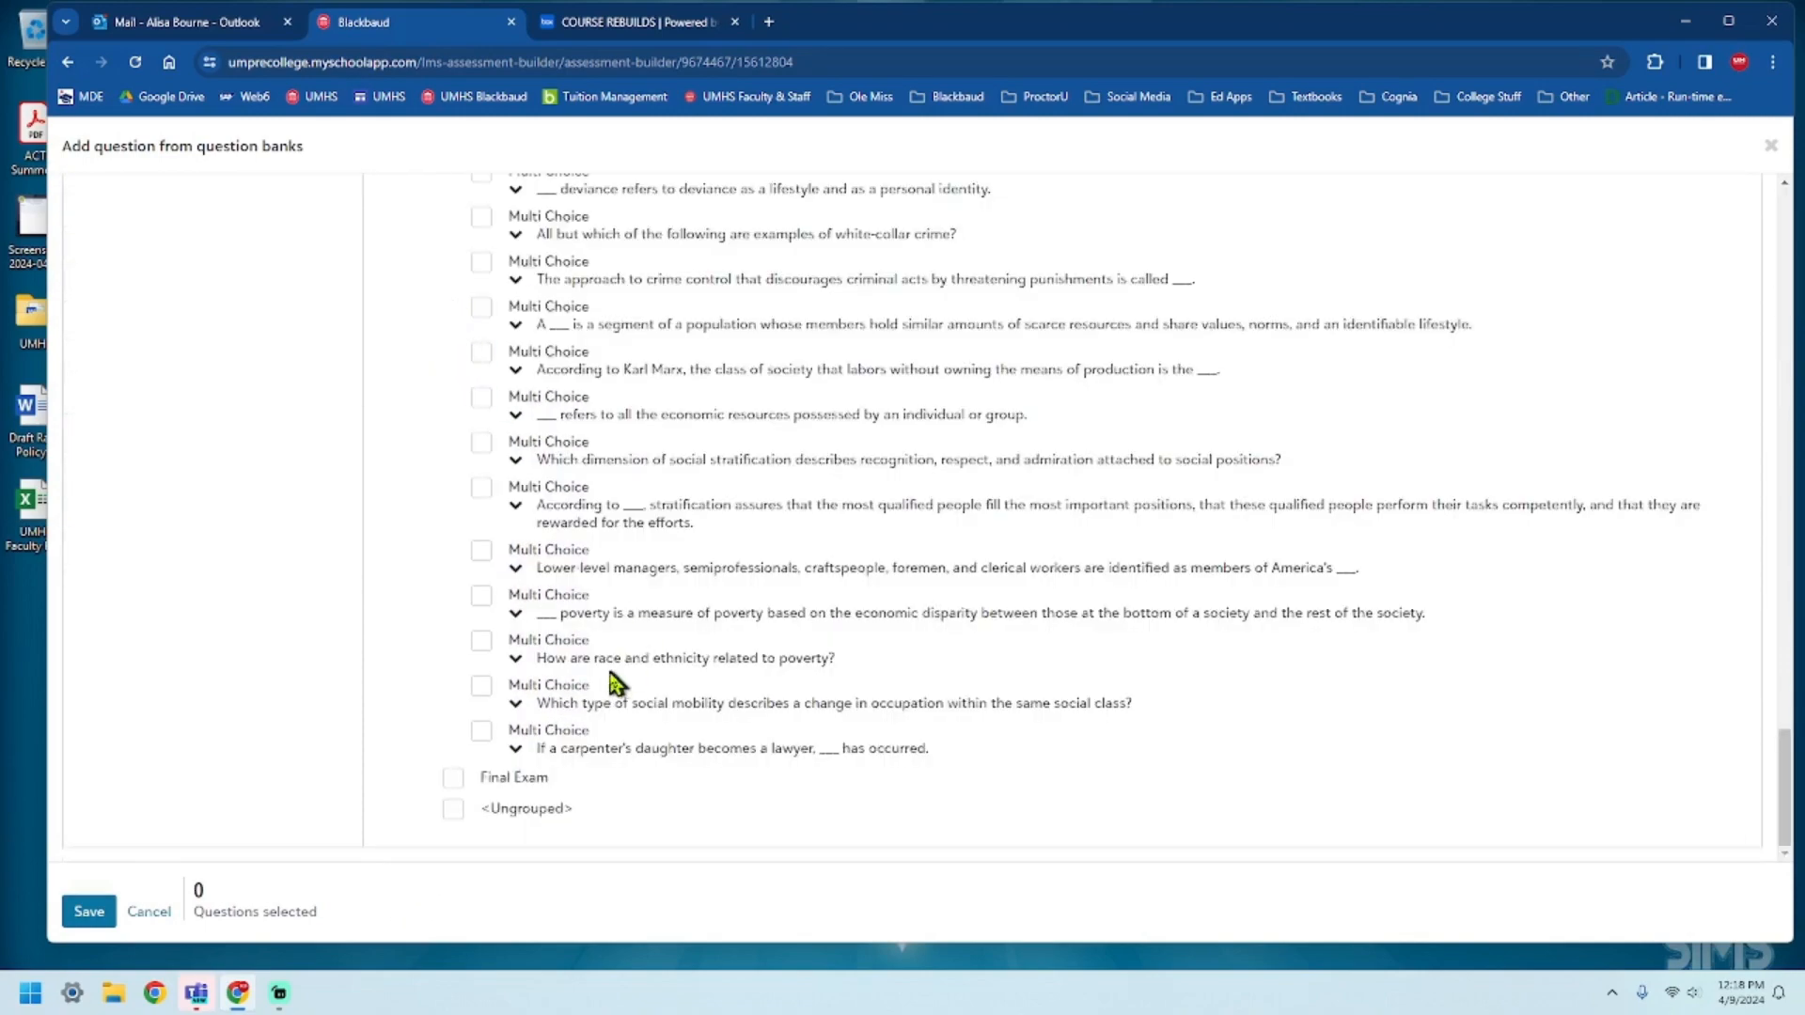
left_click(516, 748)
scroll(716, 786, "down", 2)
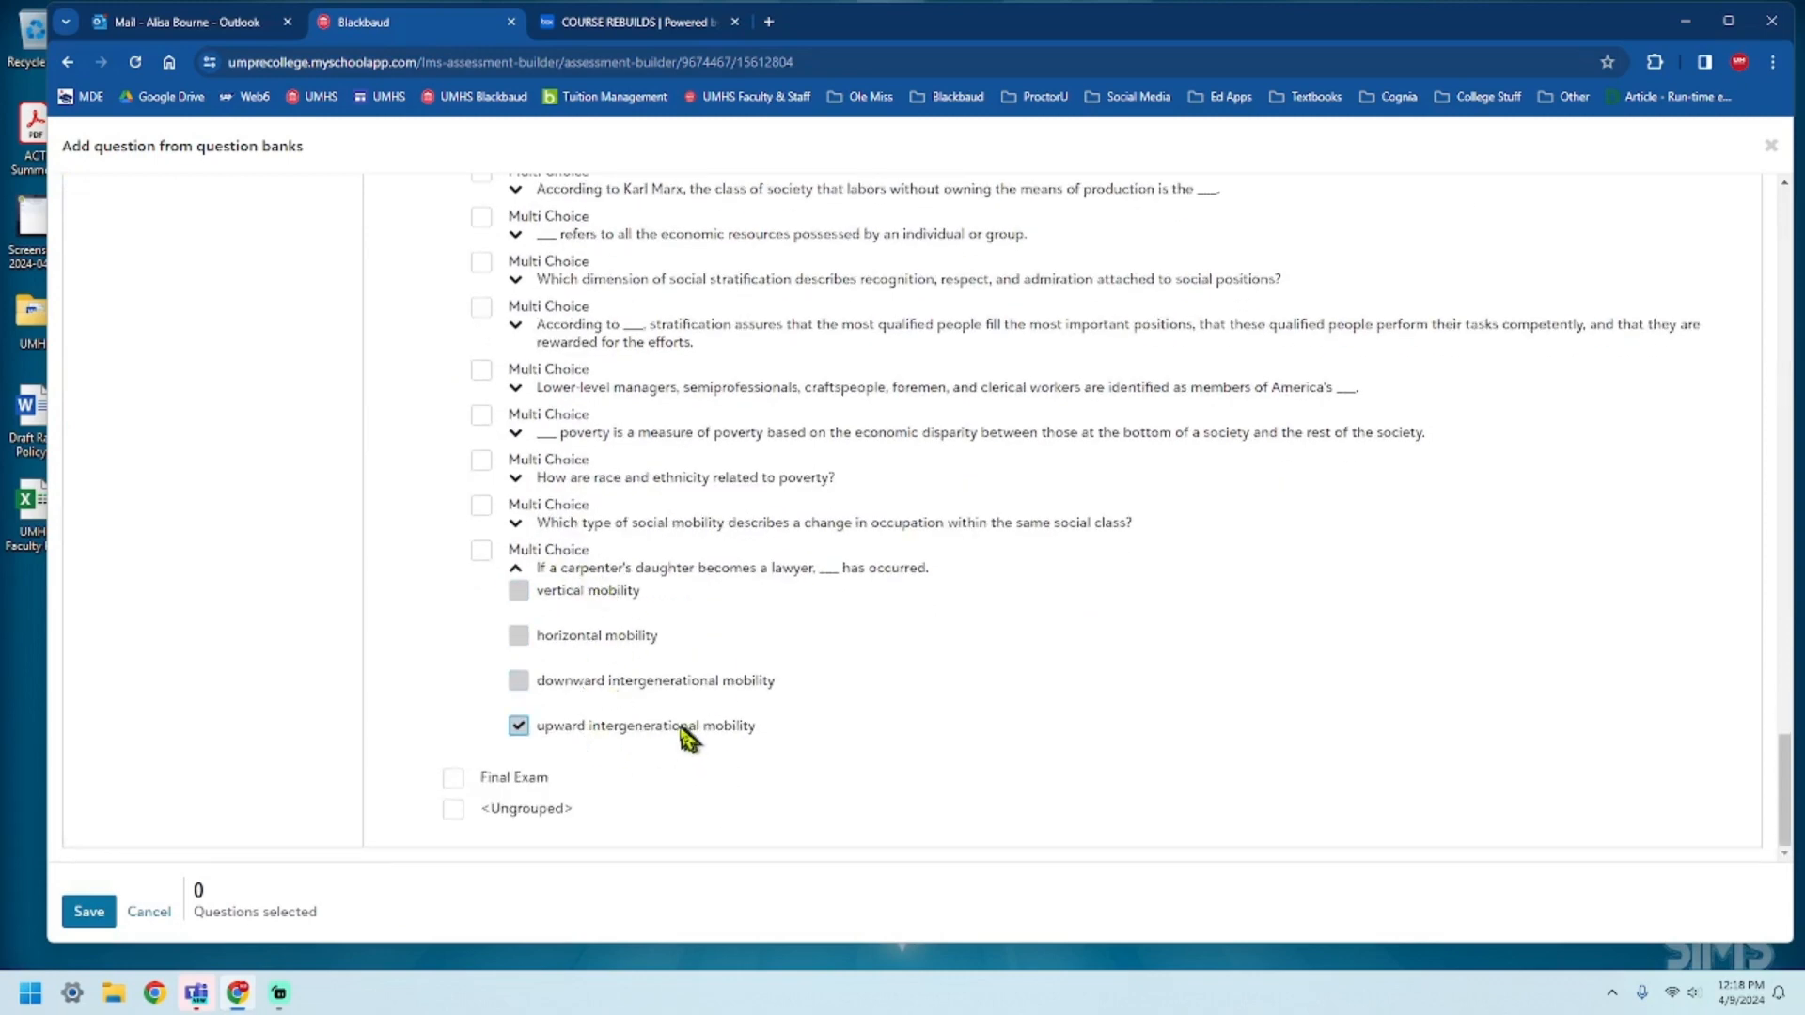
left_click(515, 570)
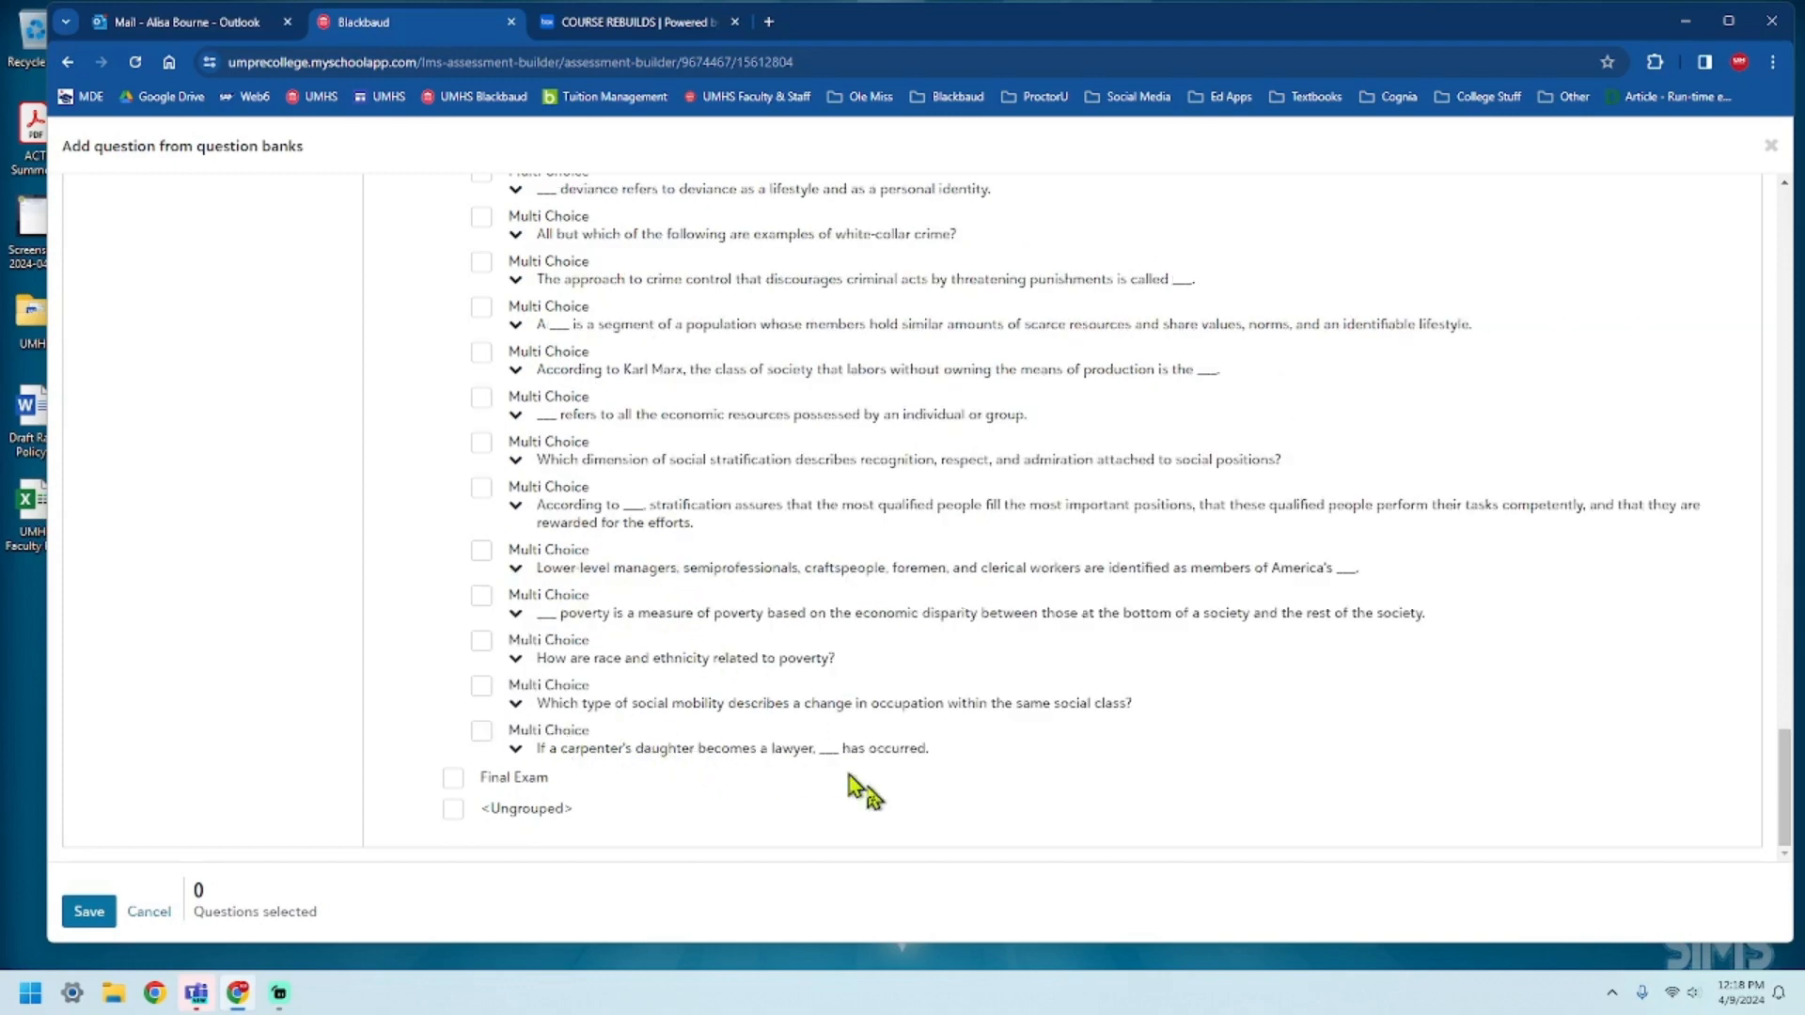
Look back over the Mid-Term Exam questions and leave the question selection without adding any.
scroll(826, 762, "up", 3)
scroll(826, 763, "up", 15)
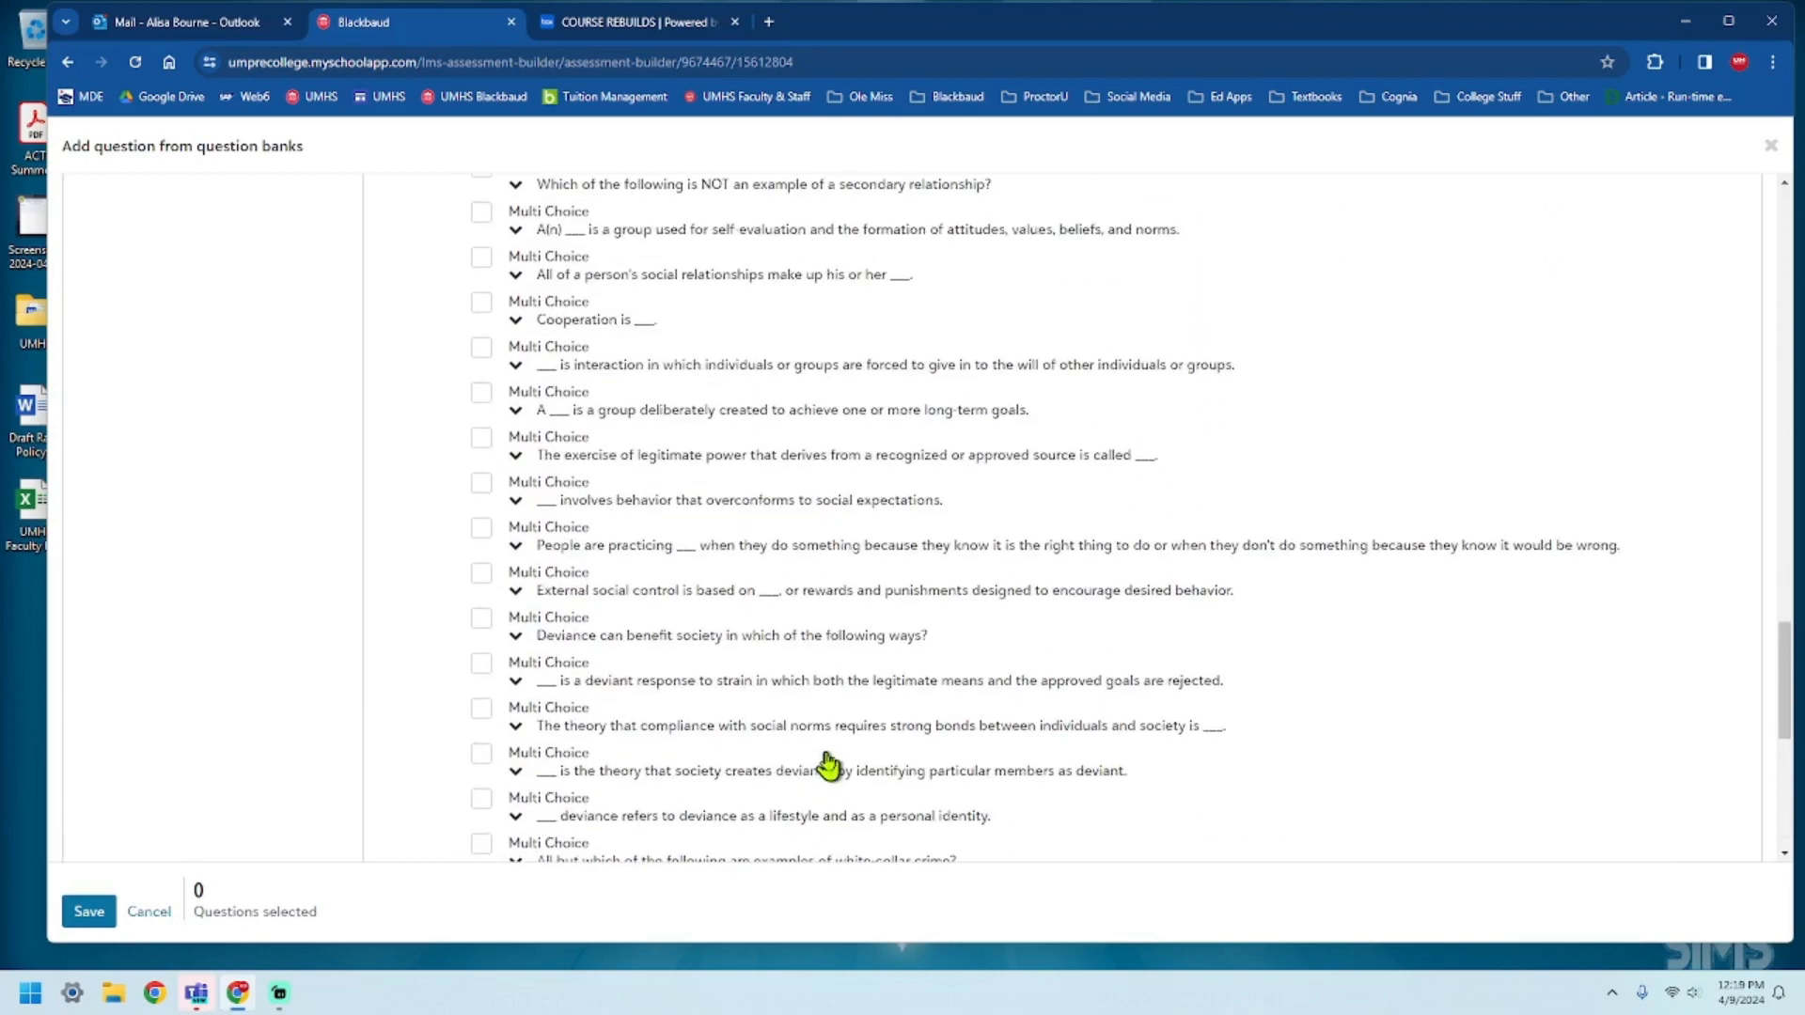
scroll(825, 742, "up", 10)
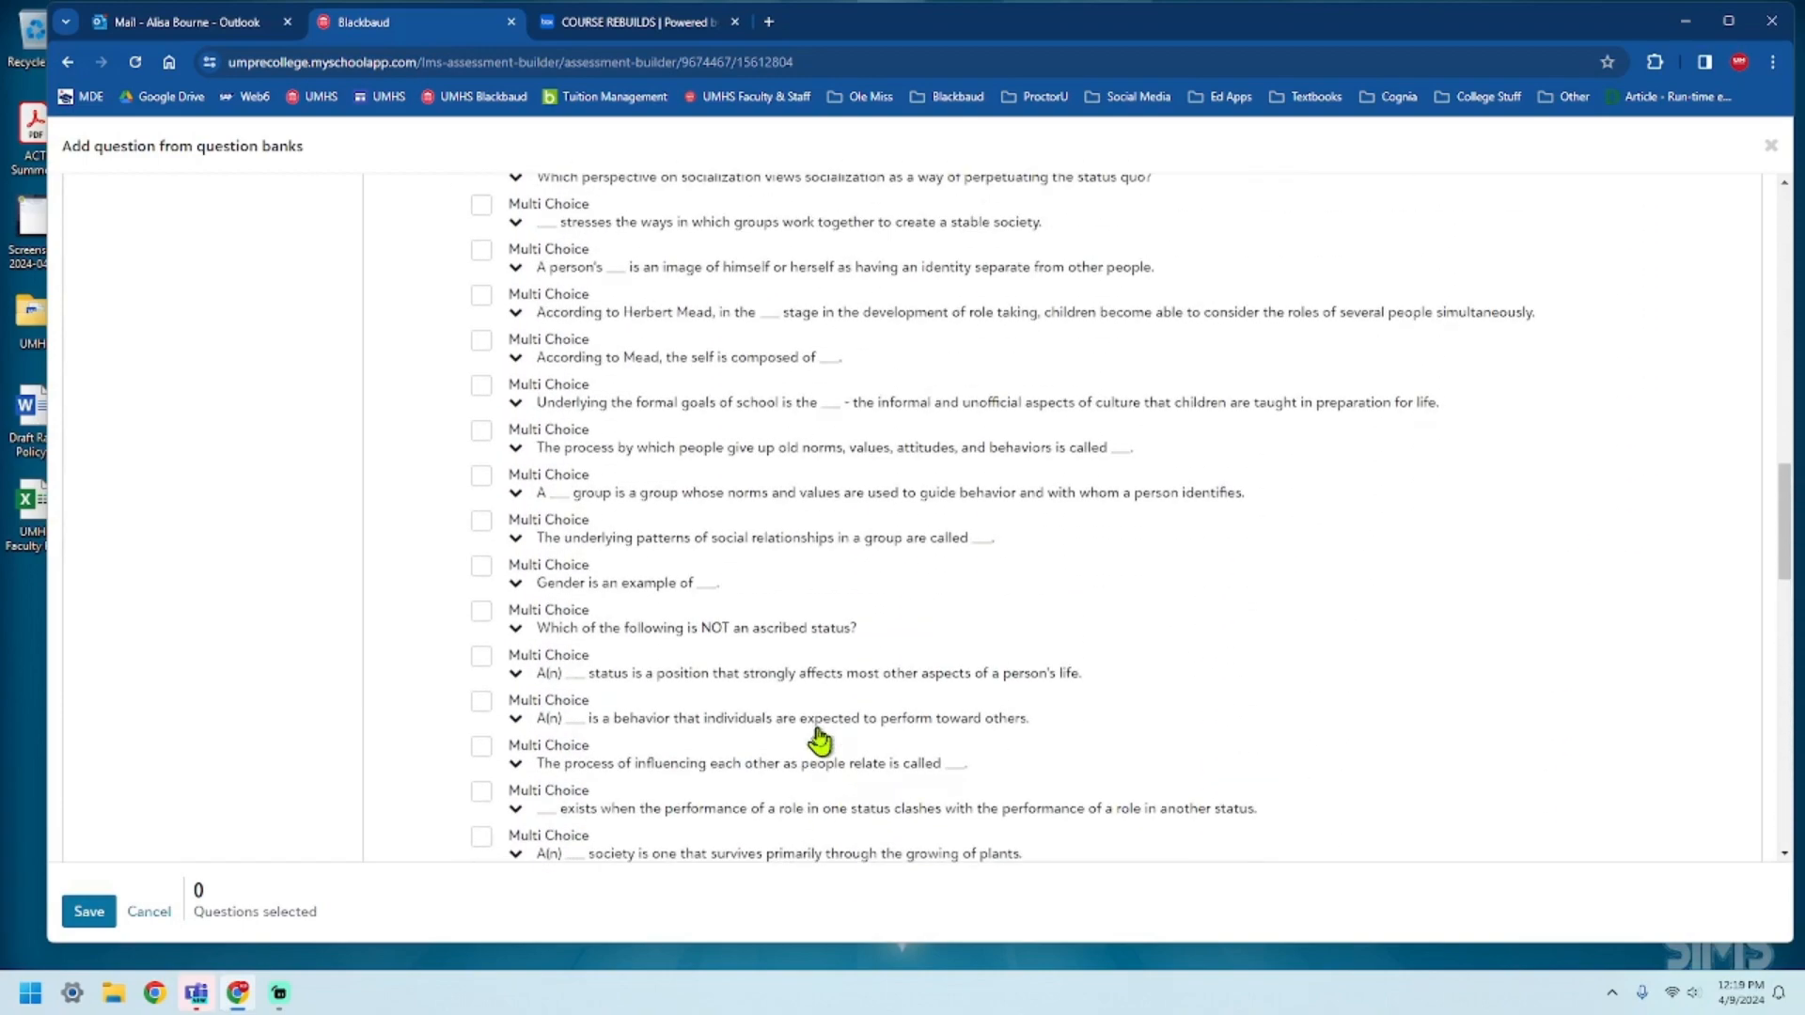
scroll(827, 740, "up", 15)
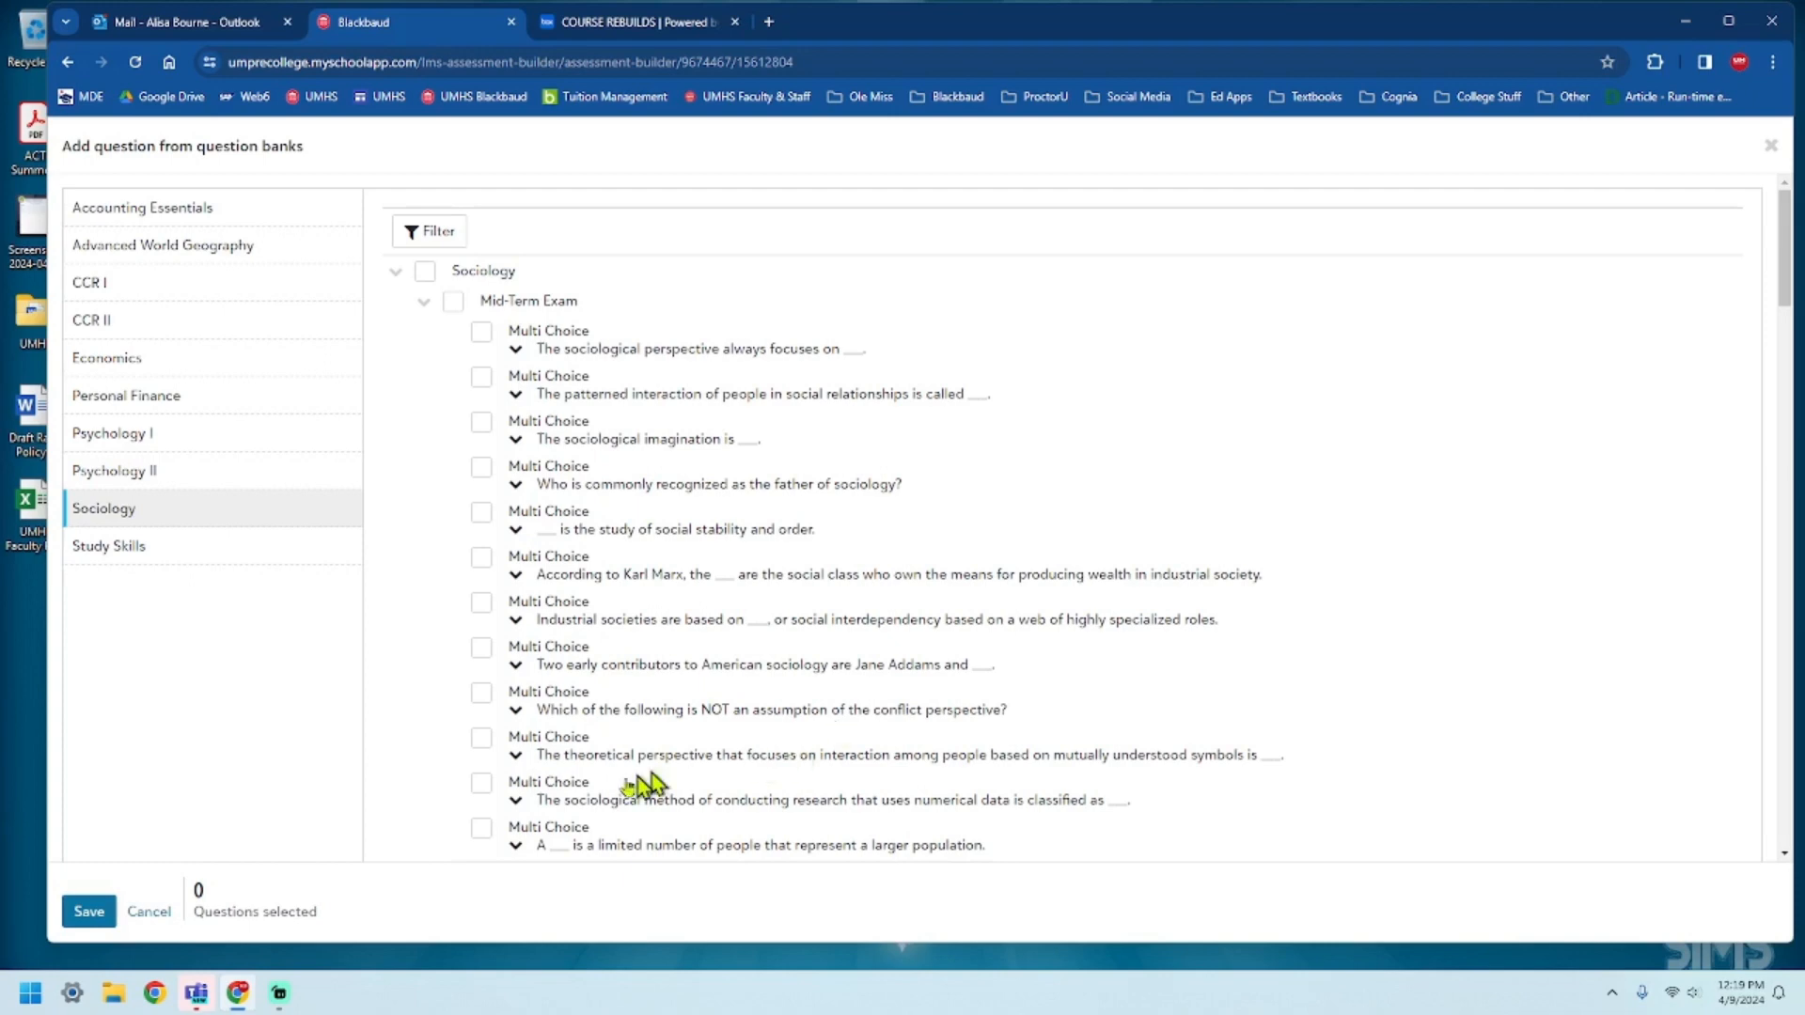
left_click(154, 917)
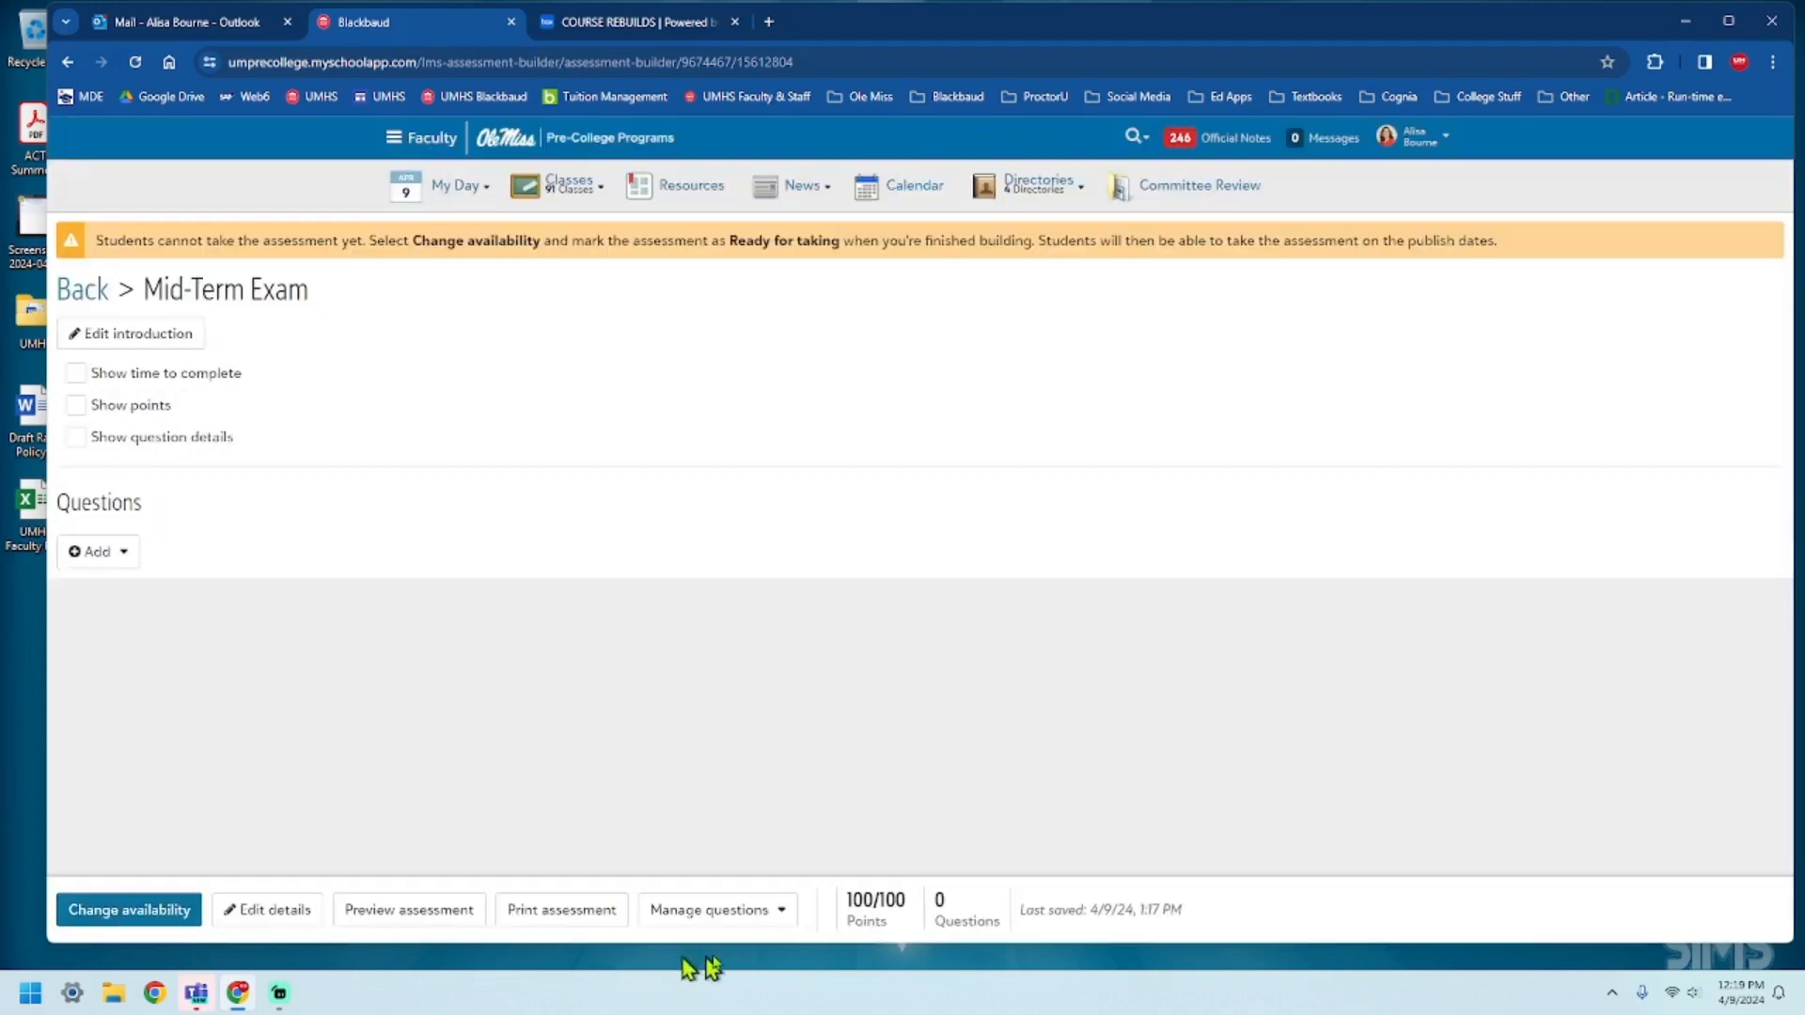